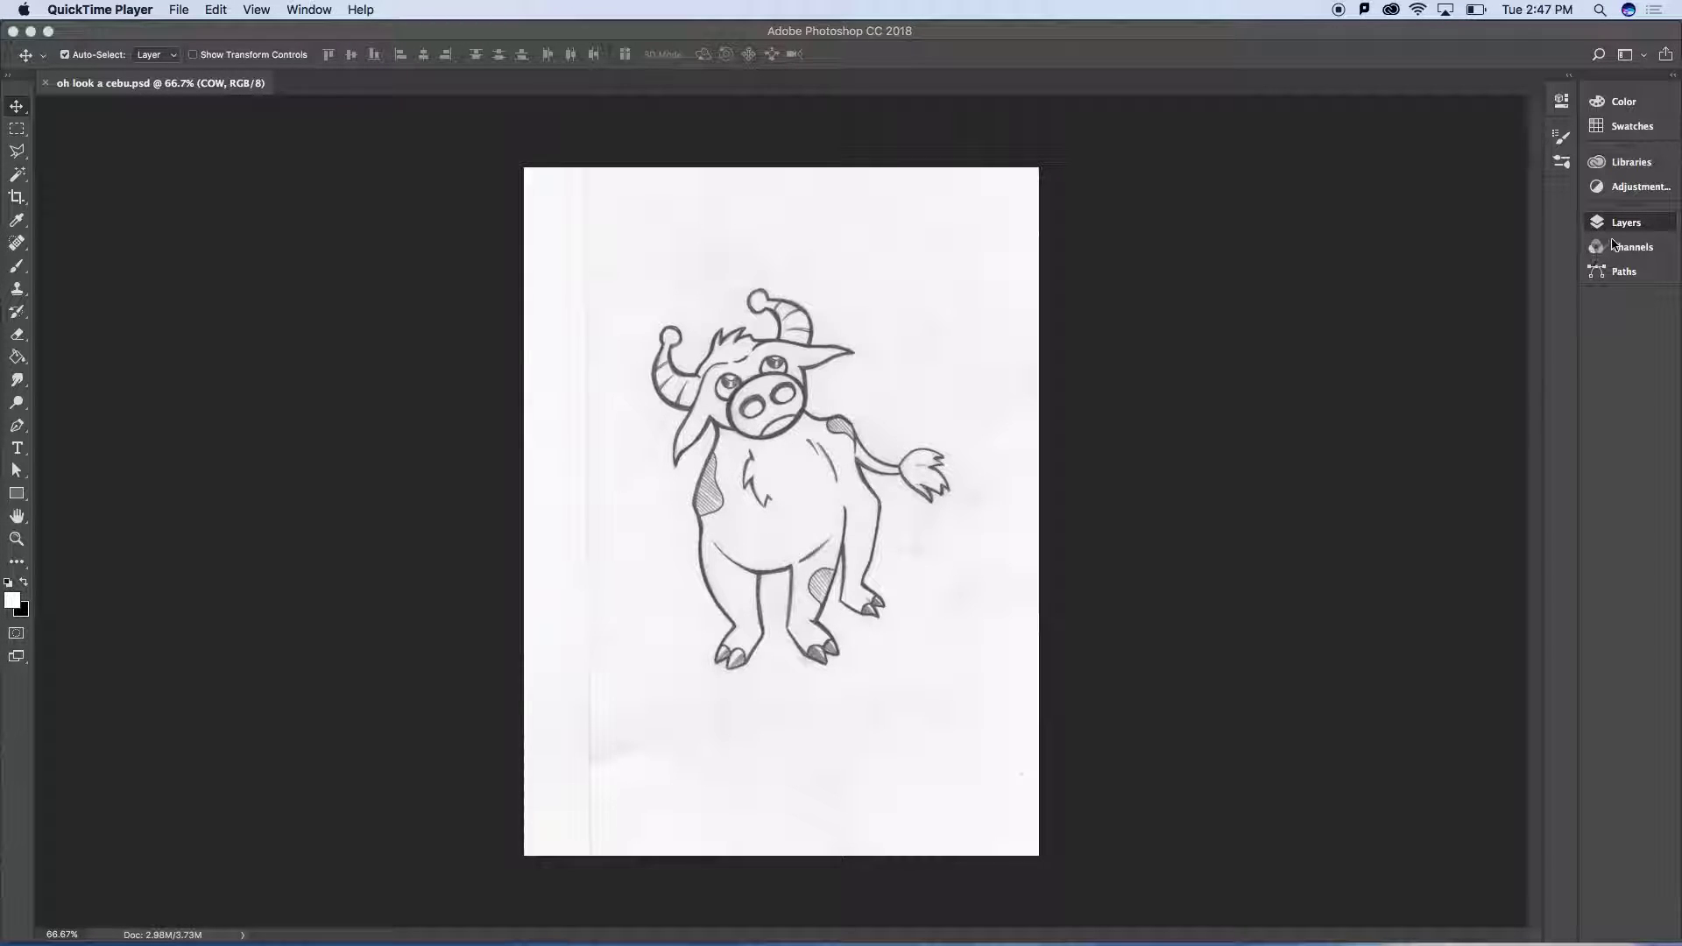
Show the Layers panel and marquee-select a rectangle around the cow sketch
left_click(1625, 226)
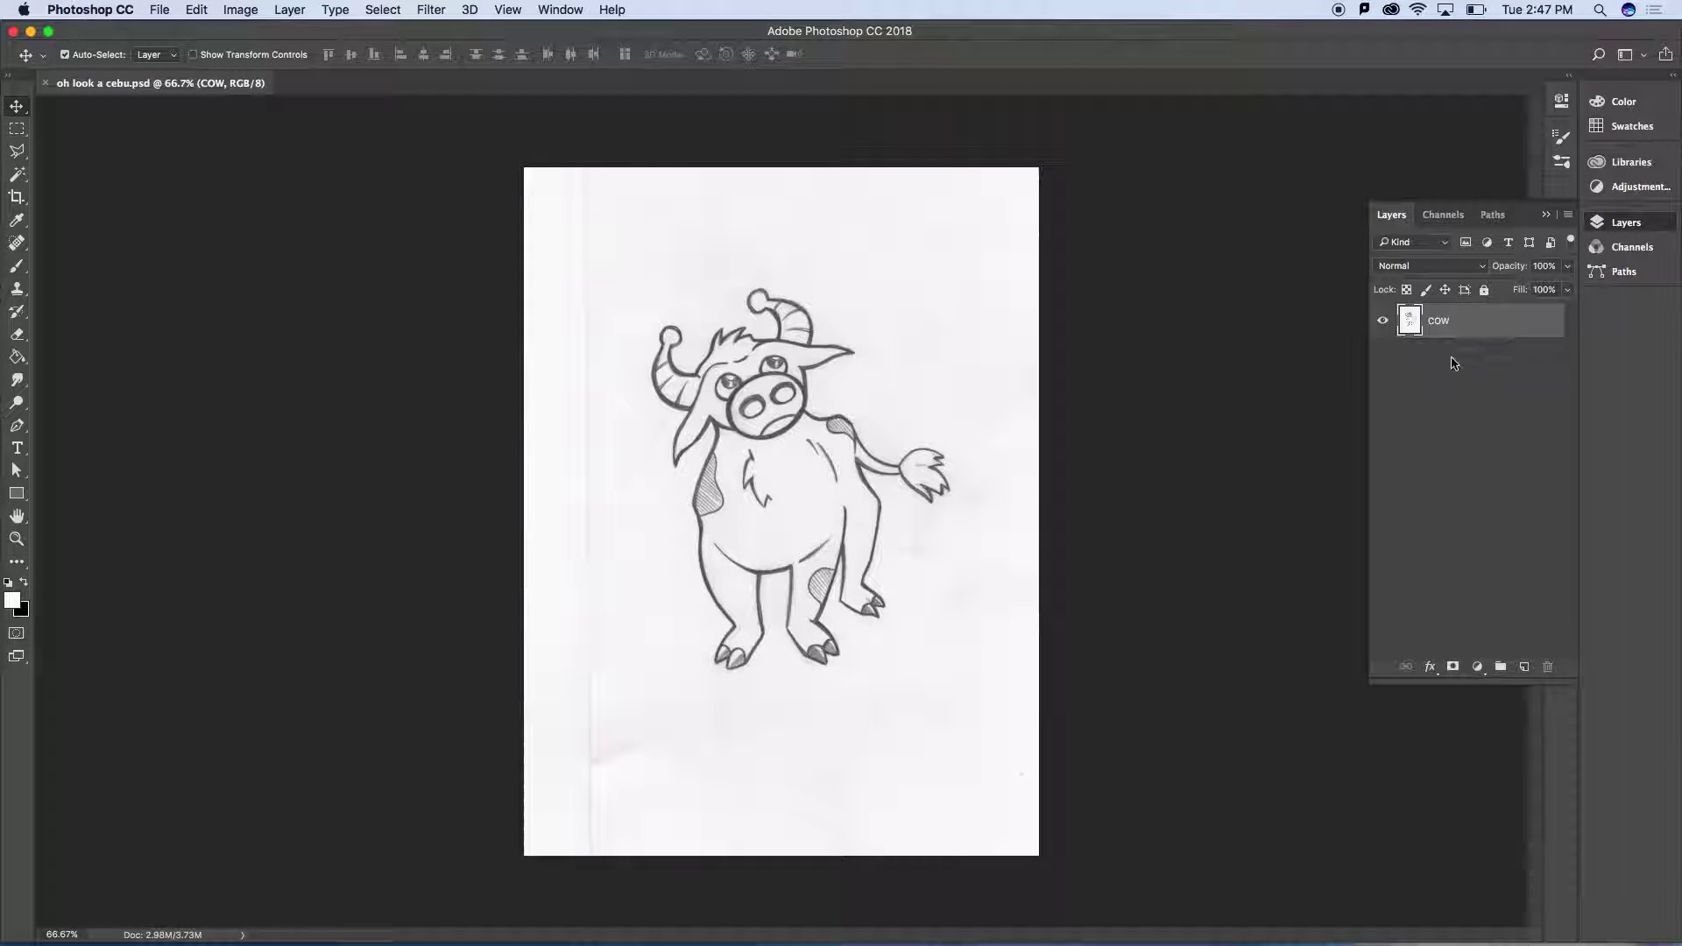
left_click(16, 129)
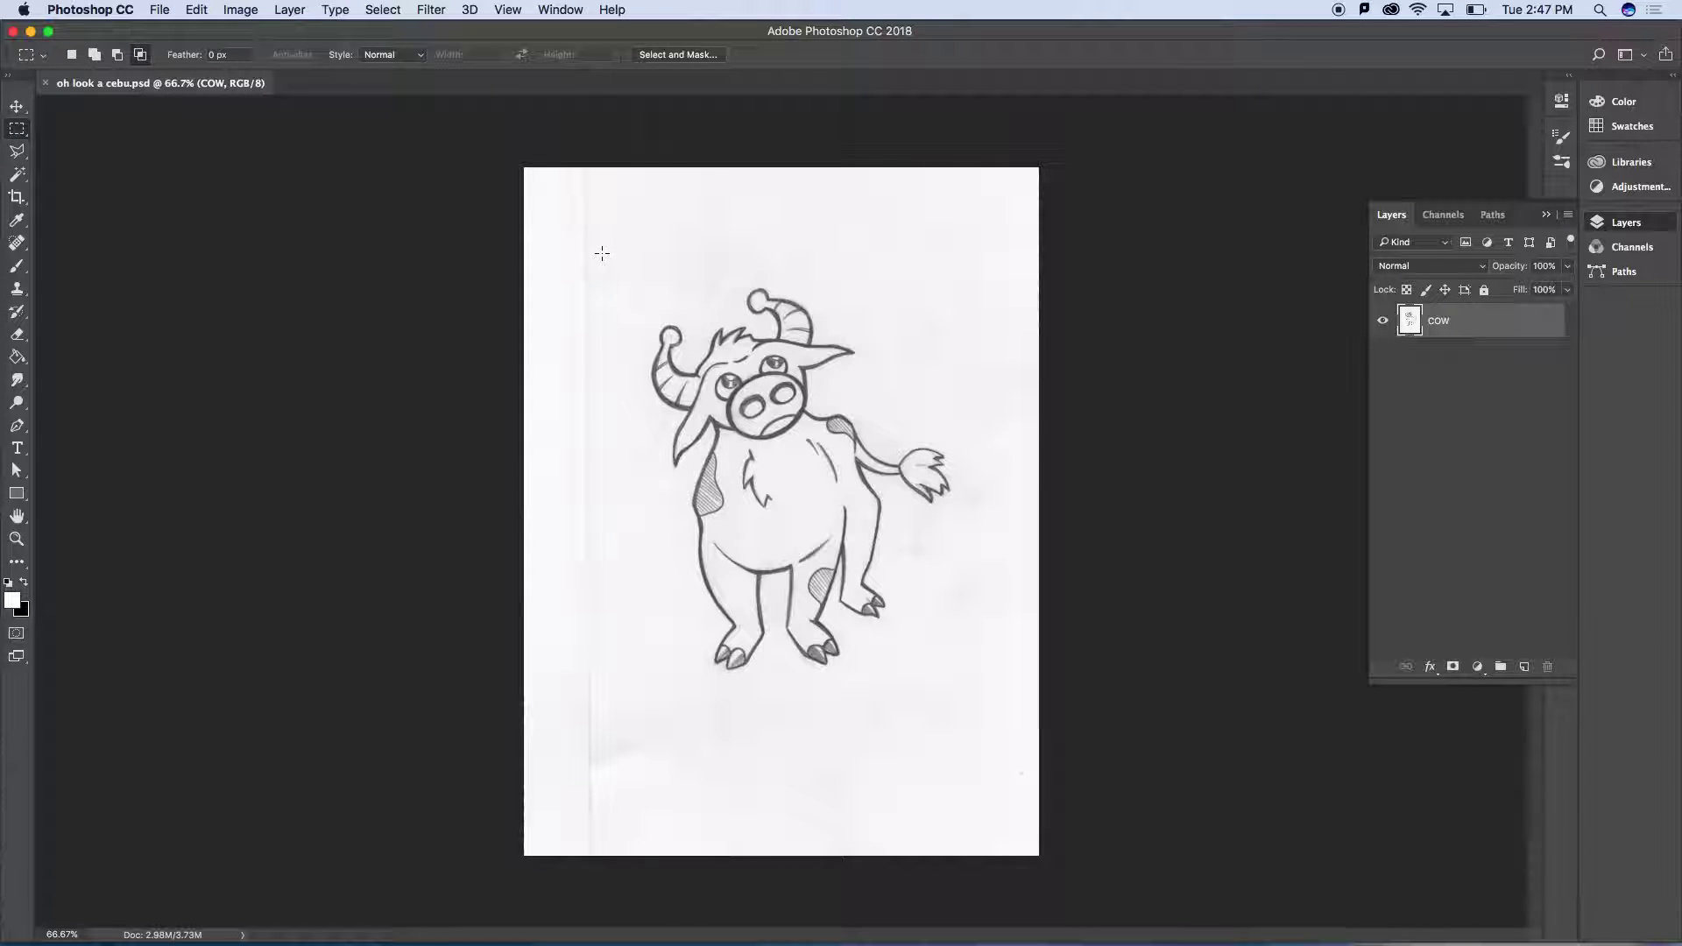
left_click_drag(598, 255, 988, 728)
Crop the image to the selection around the cow and deselect
left_click(240, 10)
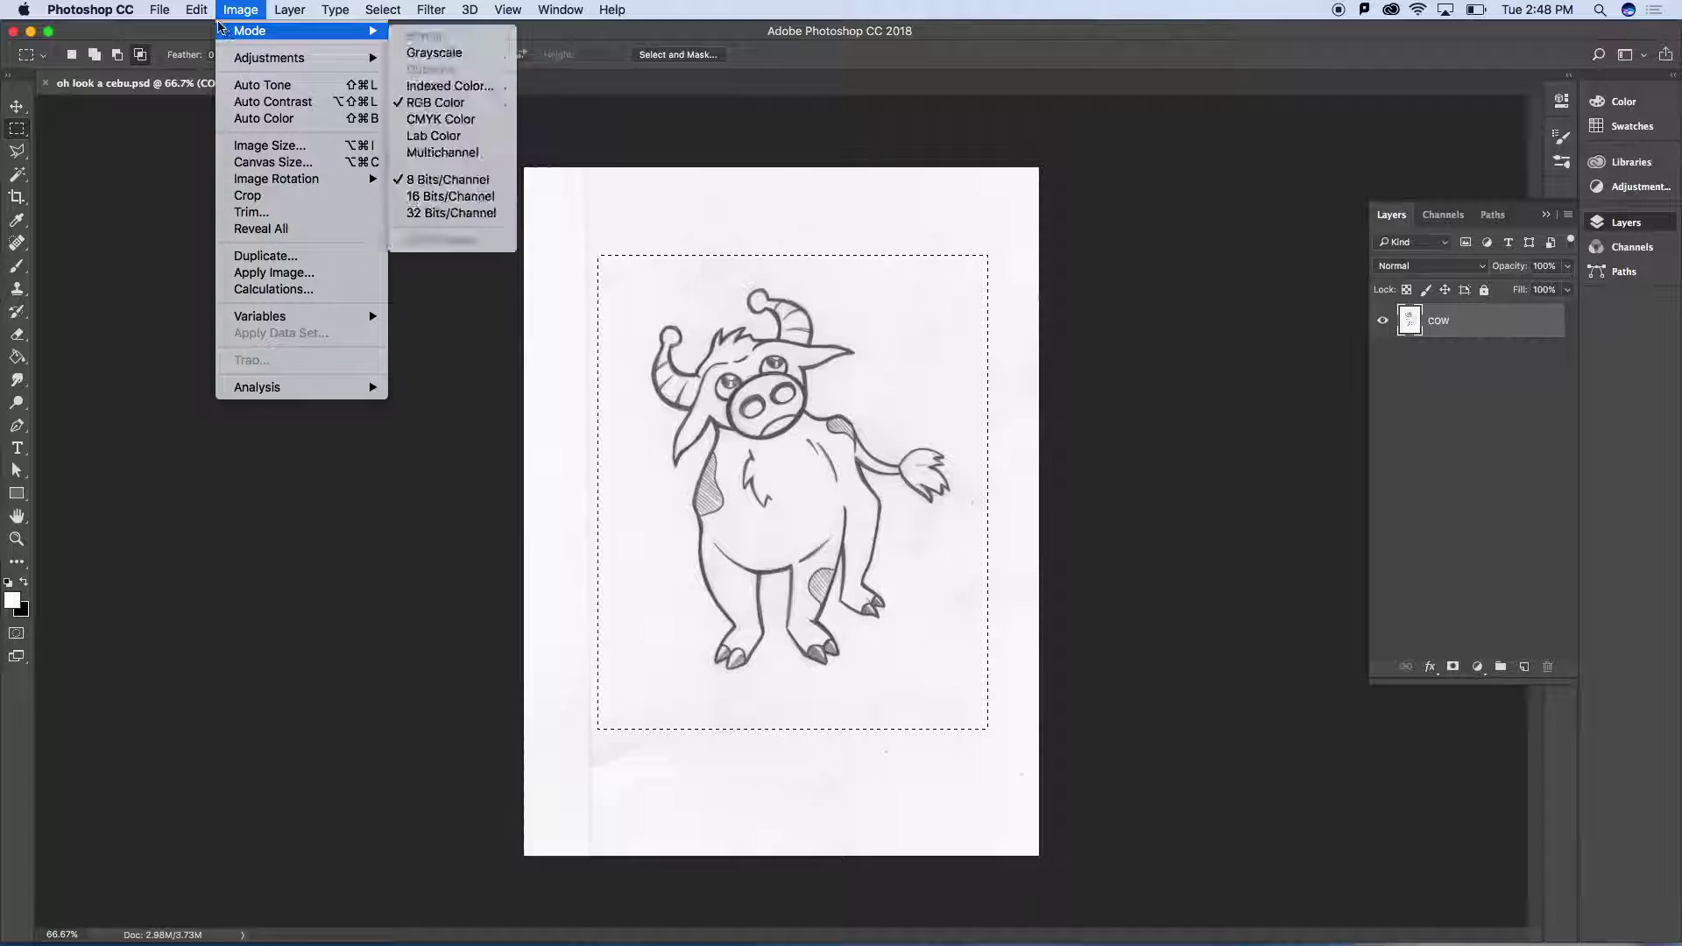
mouse_move(284, 181)
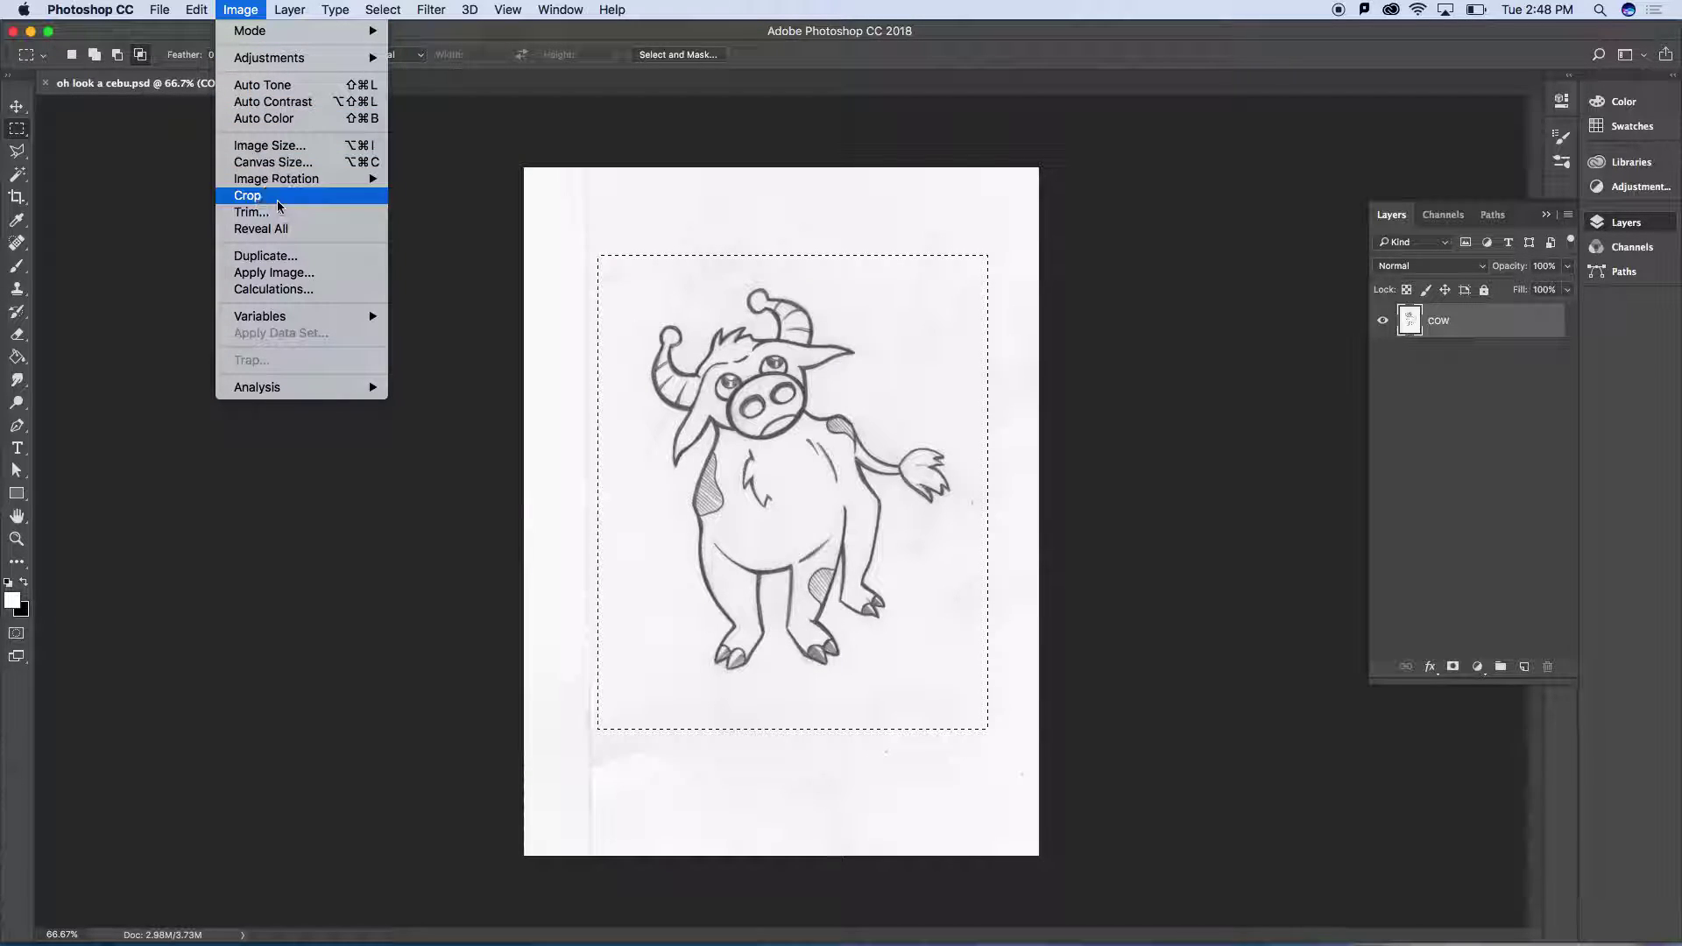
left_click(278, 200)
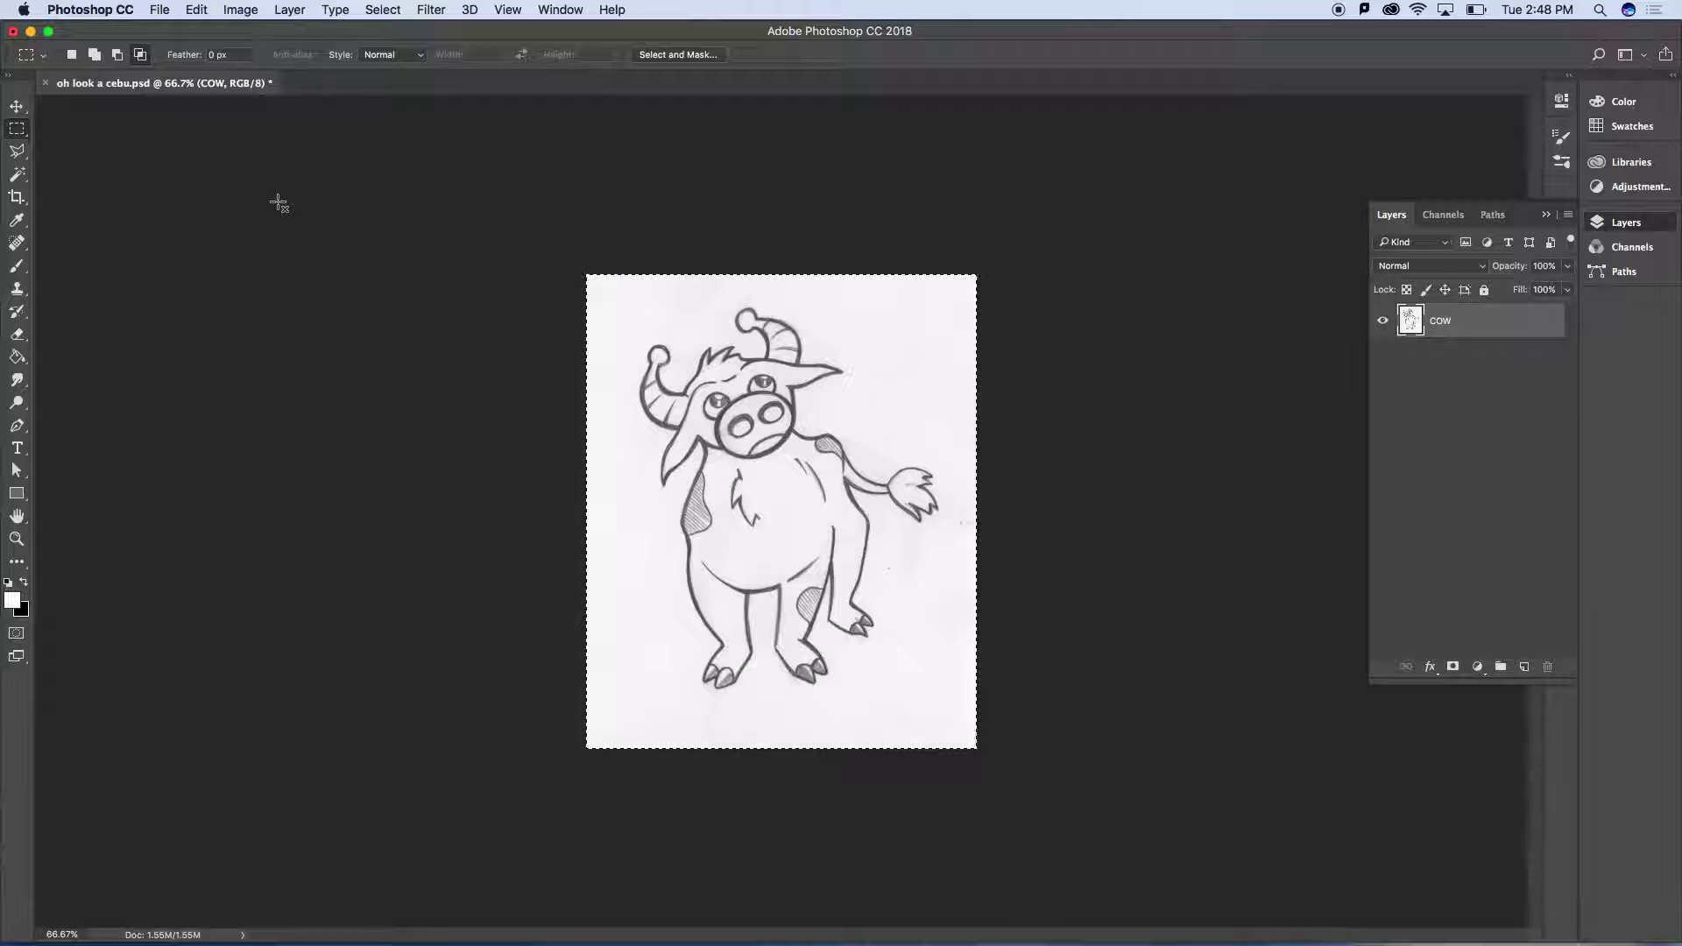
key("super+d")
left_click(383, 10)
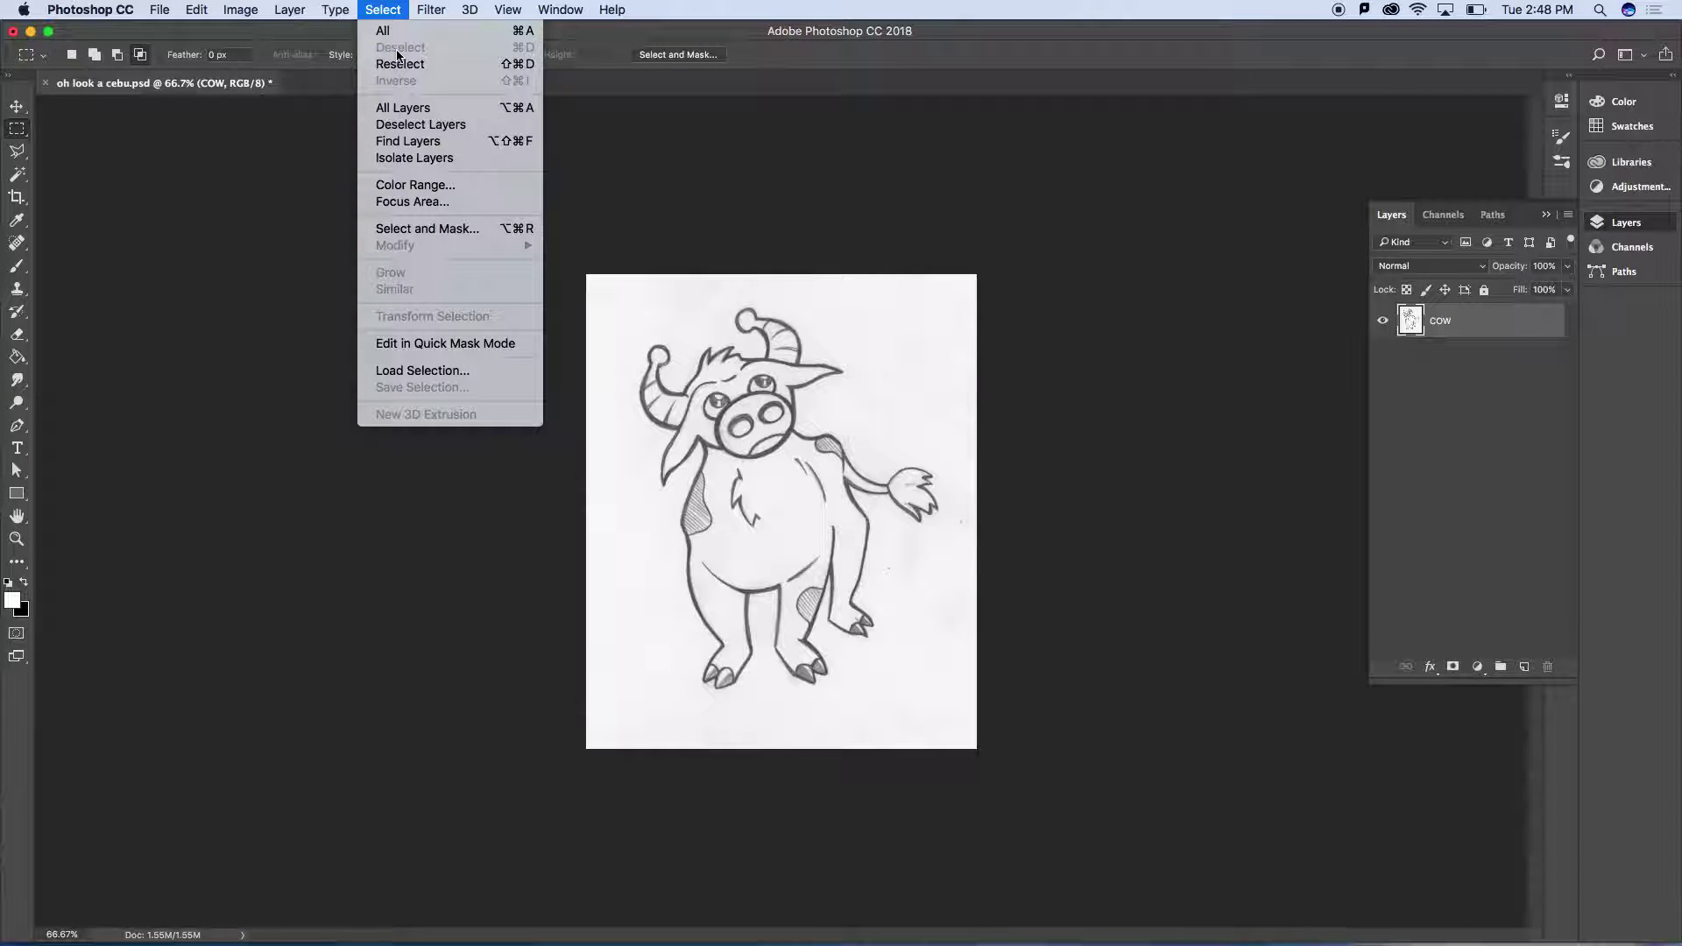
left_click(787, 87)
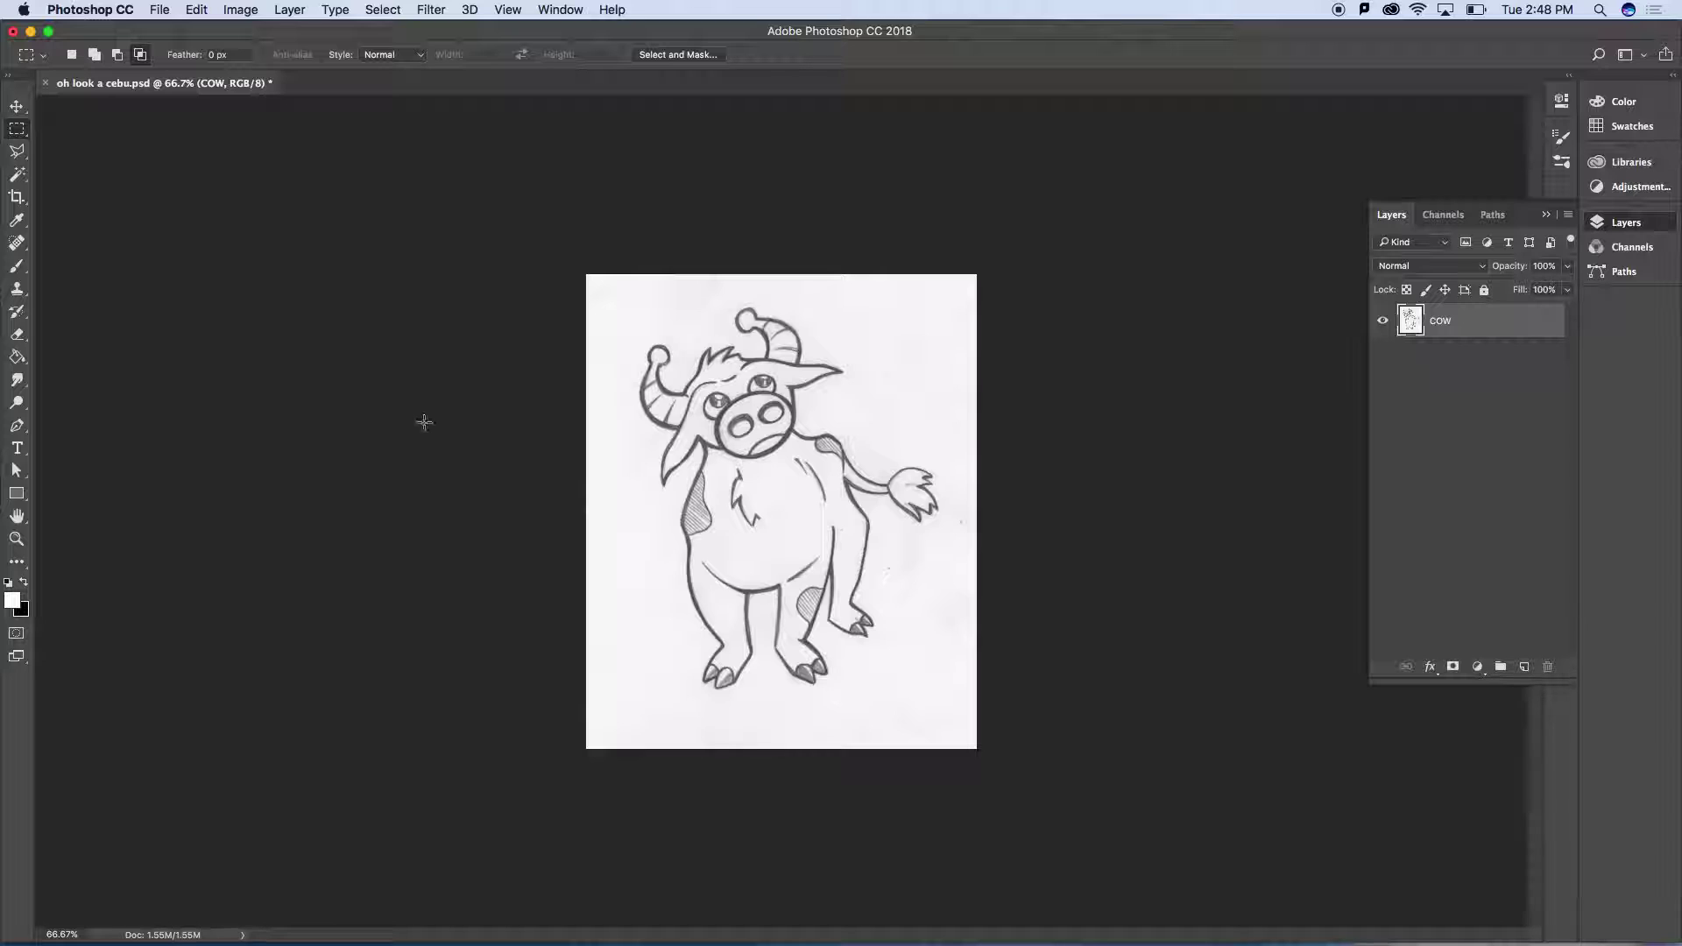
left_click(17, 540)
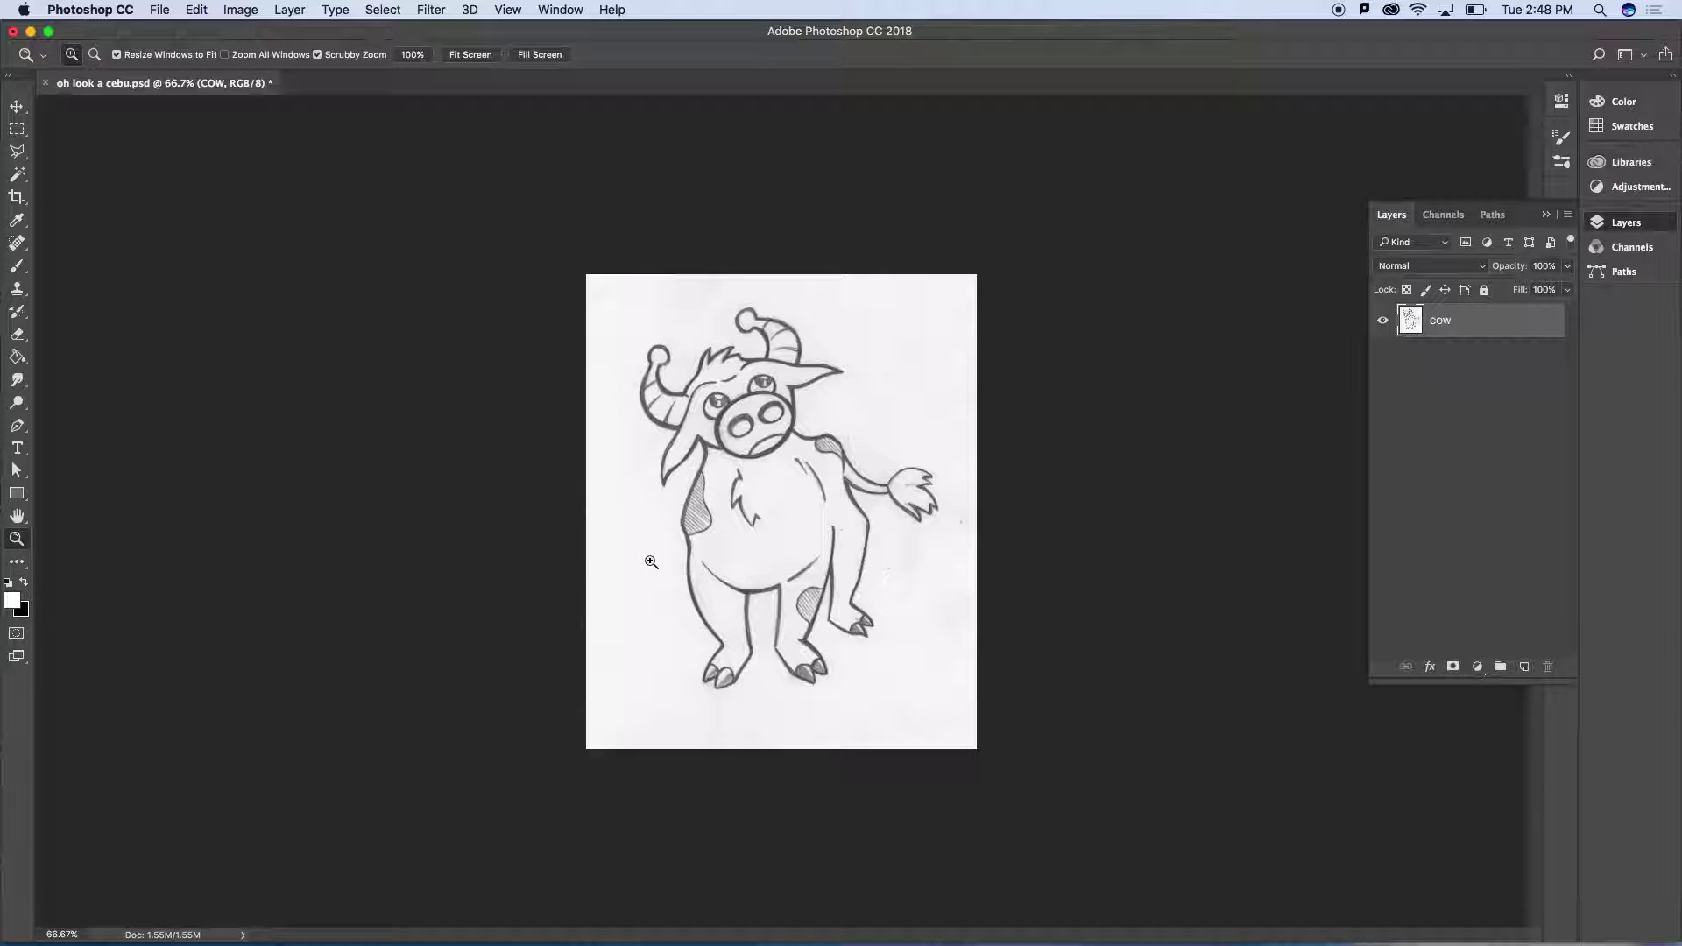
left_click_drag(686, 563, 920, 386)
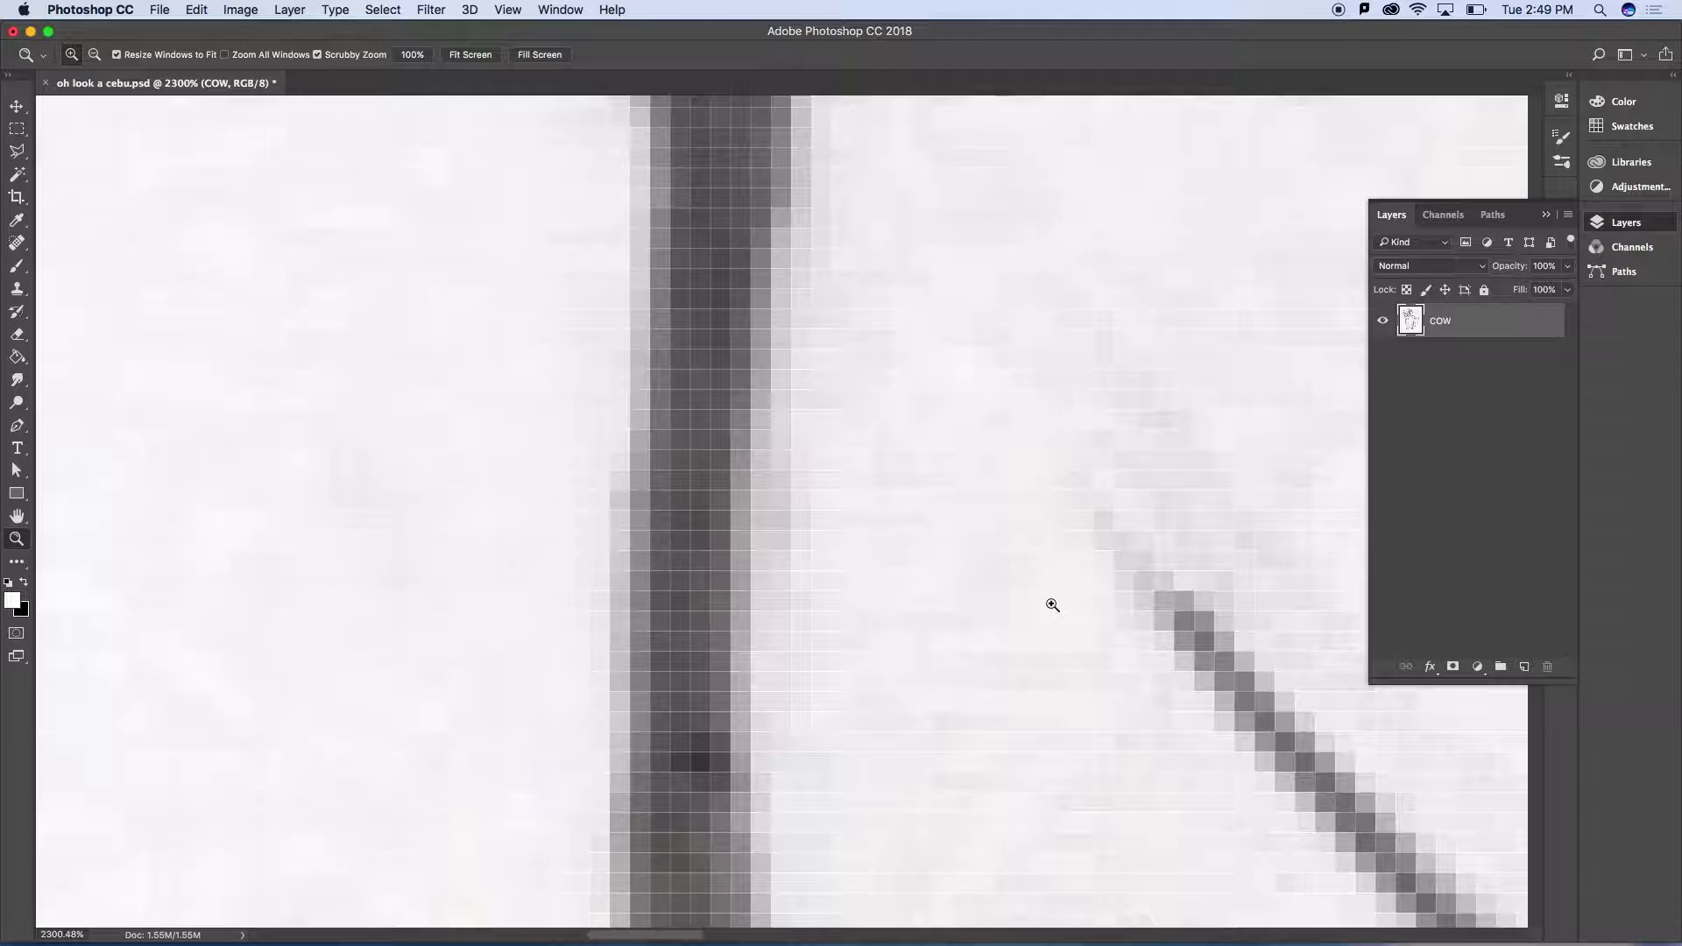
key("super+minus")
key("super+minus")
key("super+minus")
key("super+minus")
key("super+minus")
key("super+minus")
key("super+minus")
key("super+minus")
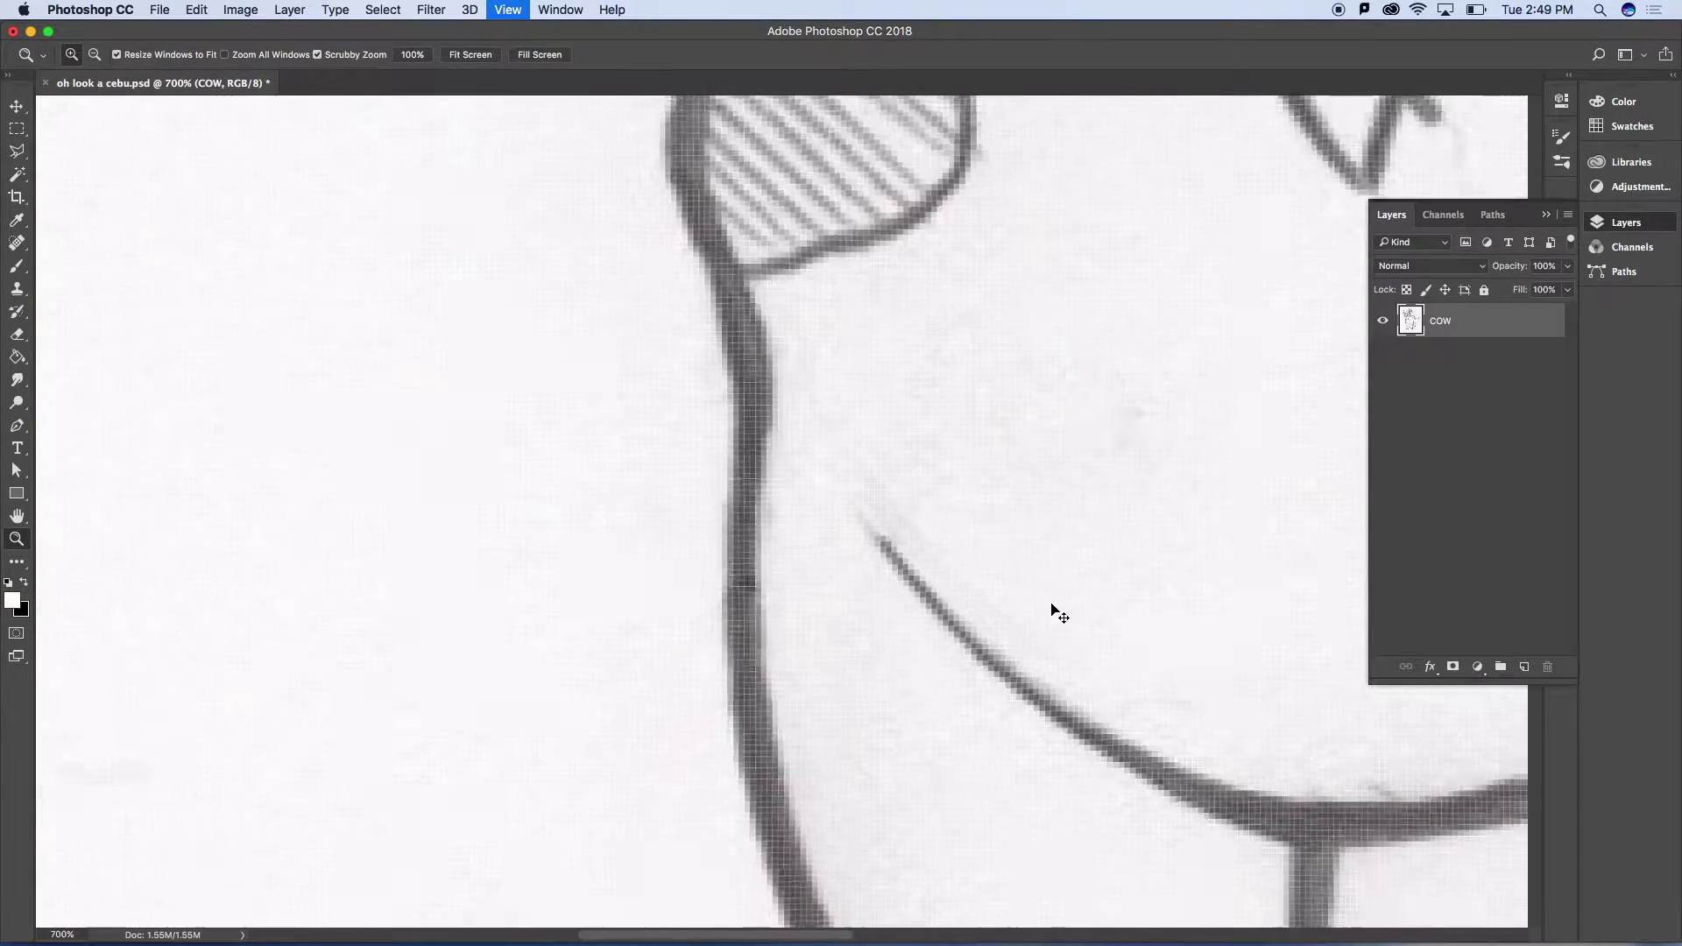
key("super+minus")
key("super+minus")
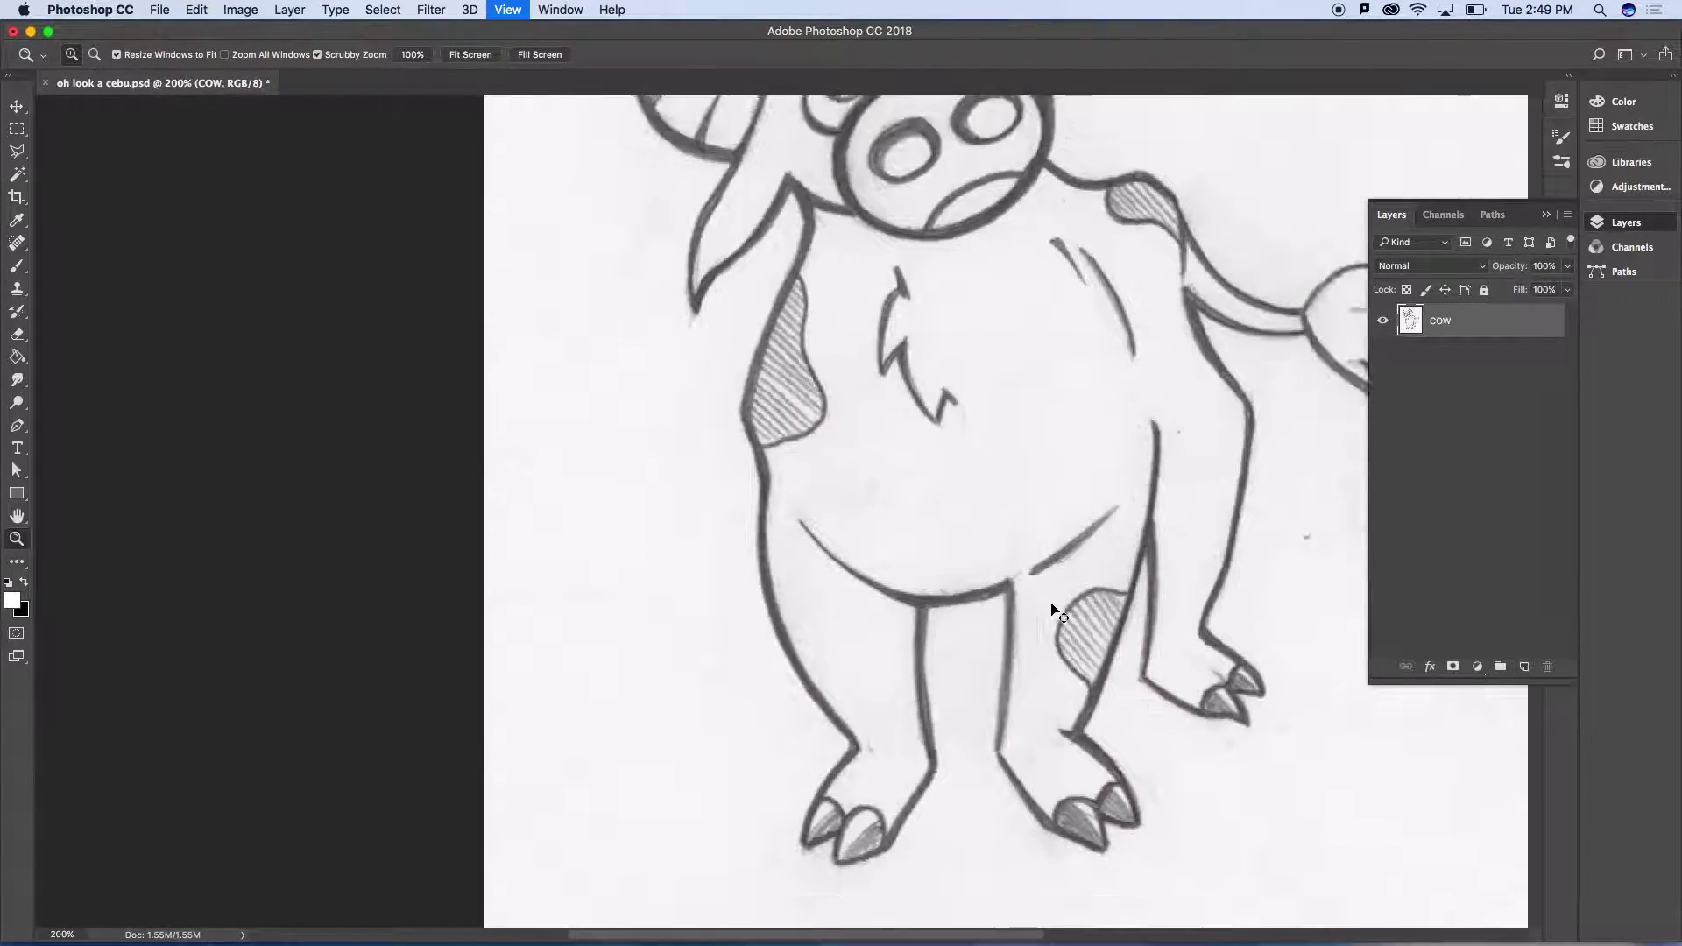
Confirm the image colour mode is RGB, leaving it unchanged
left_click(211, 13)
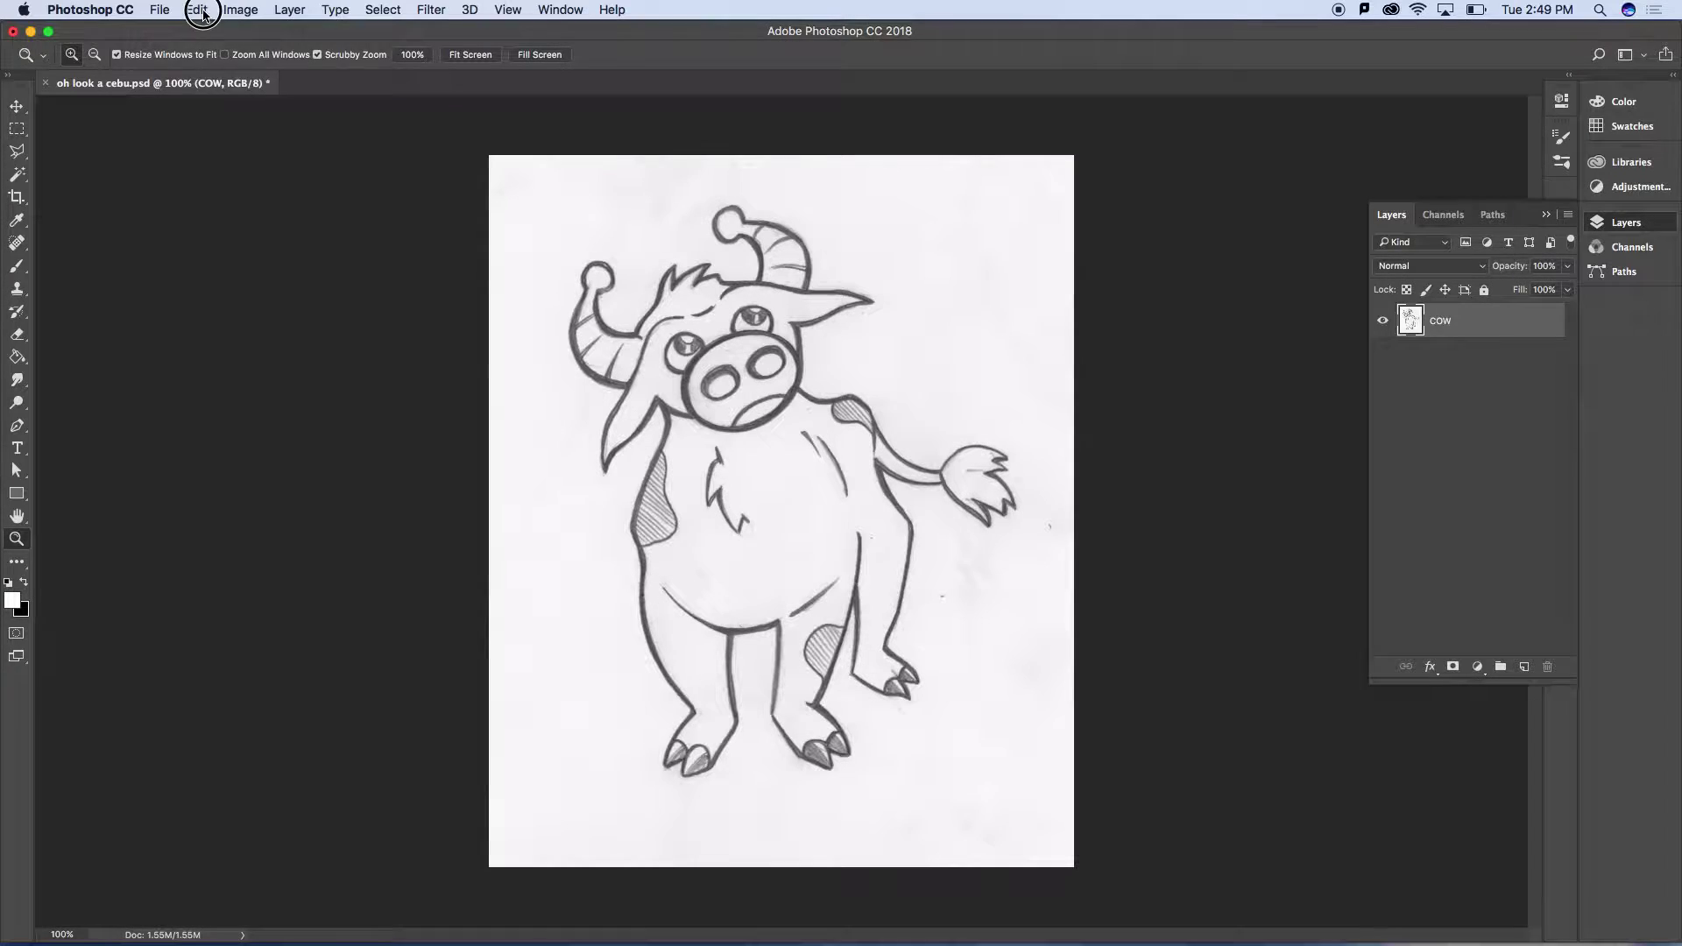
mouse_move(240, 11)
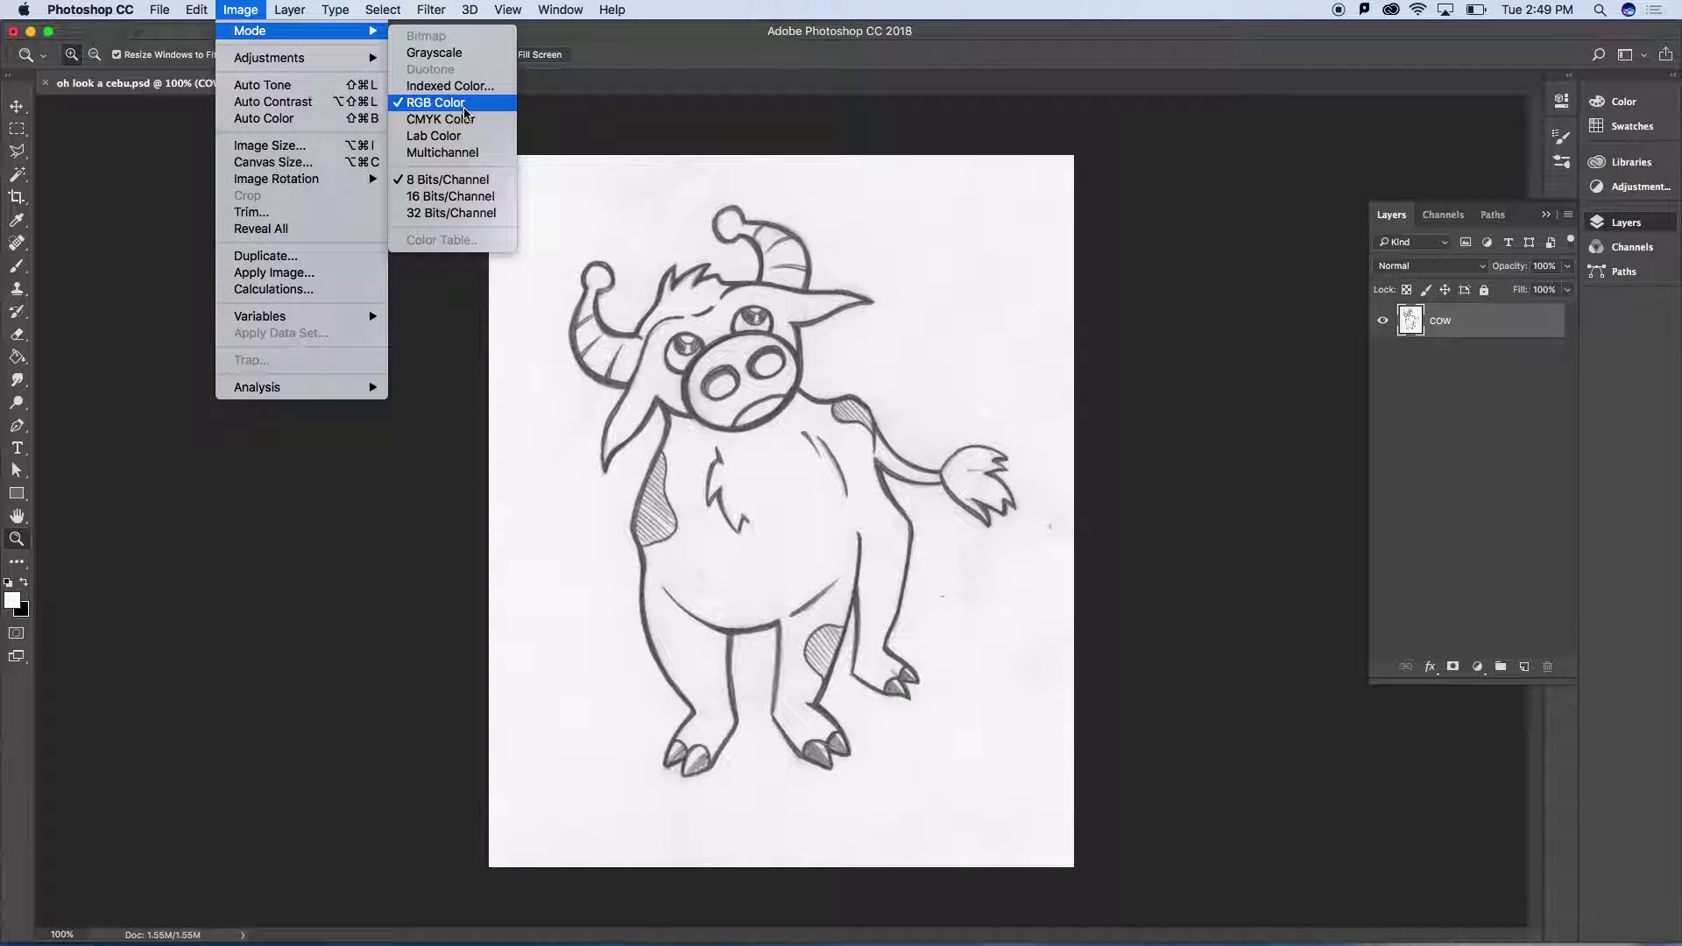
left_click(641, 52)
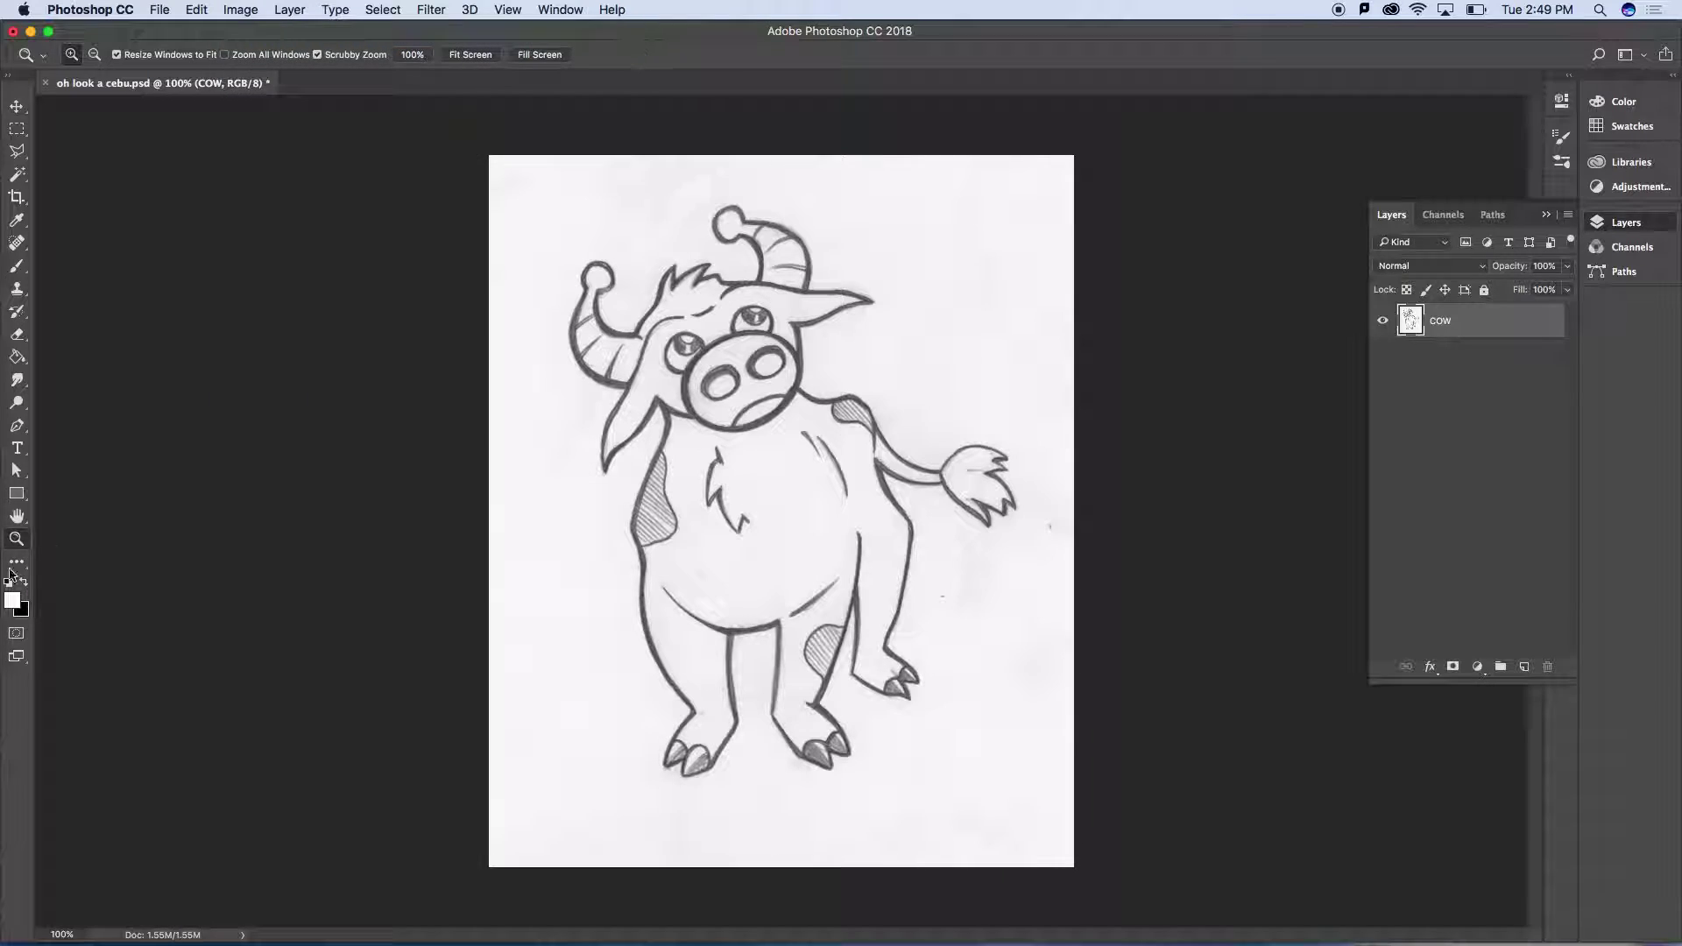
Set the foreground colour to muted brown #947b62 using an orange hue
left_click(14, 599)
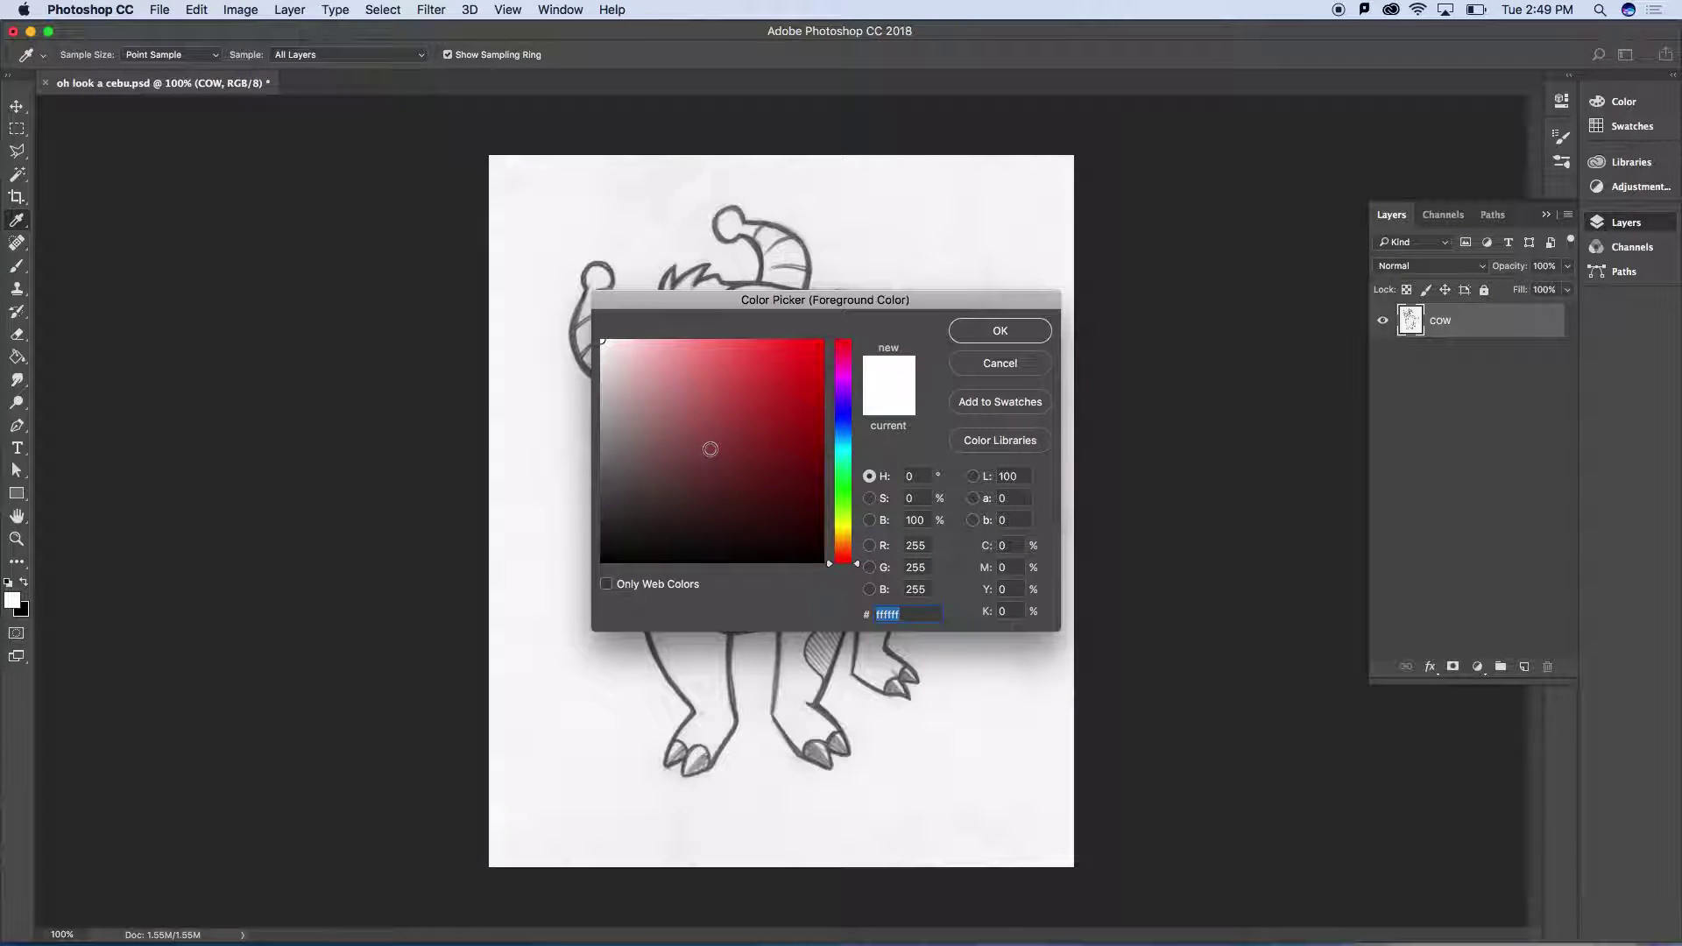
left_click(848, 545)
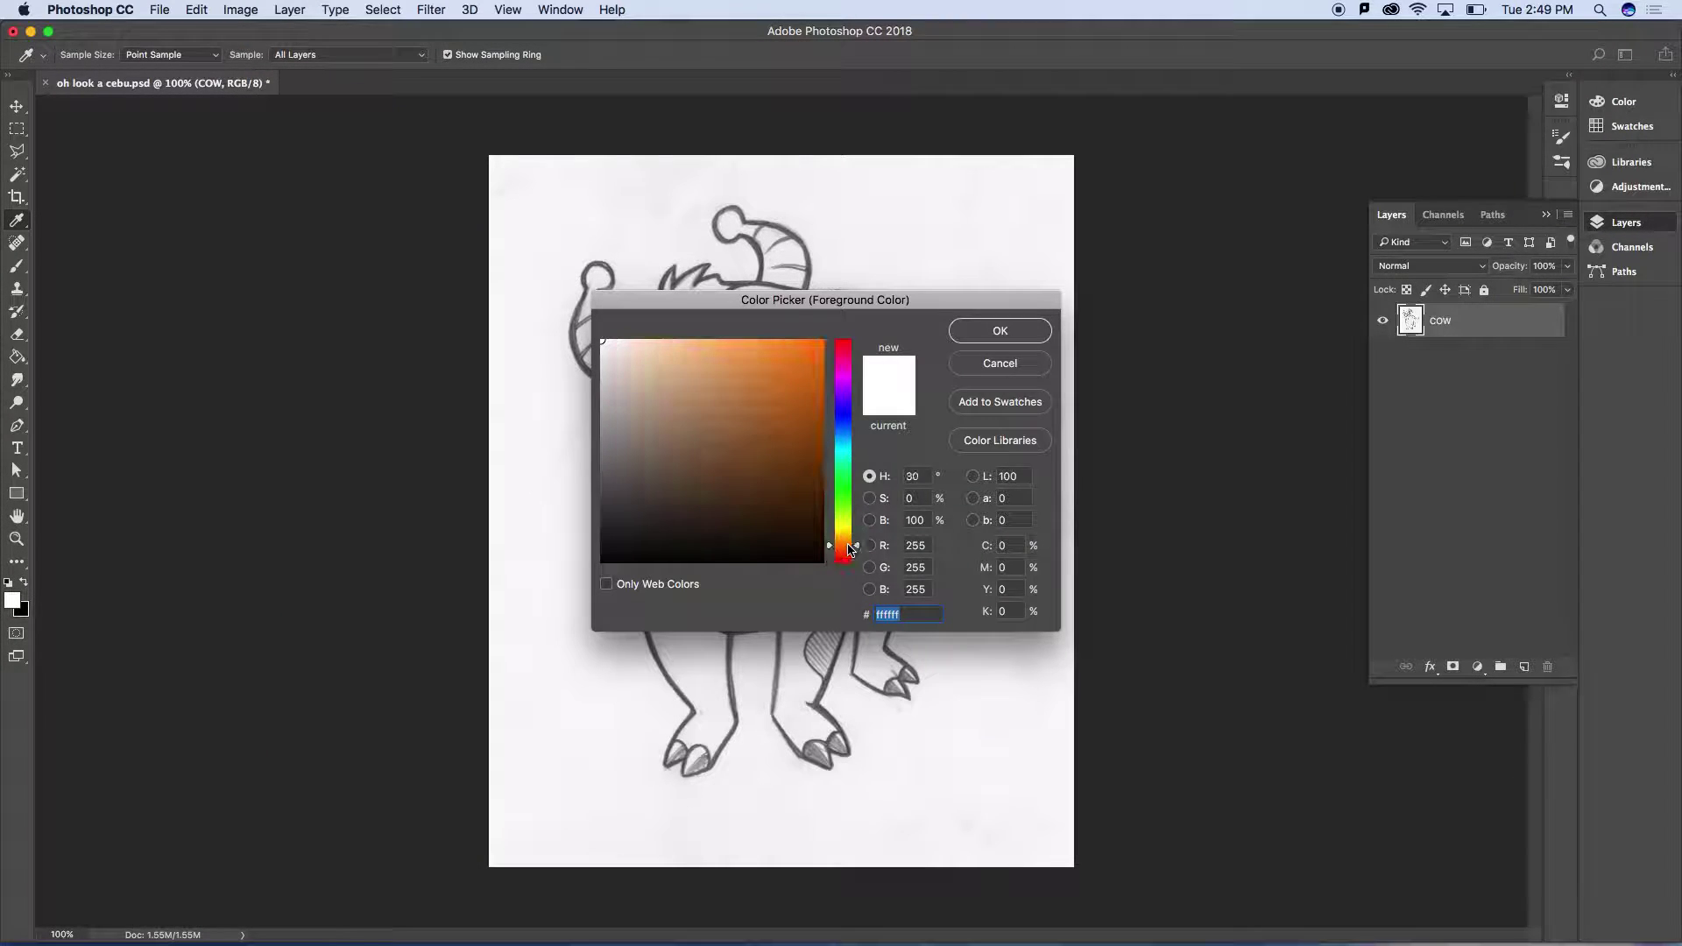
left_click(676, 434)
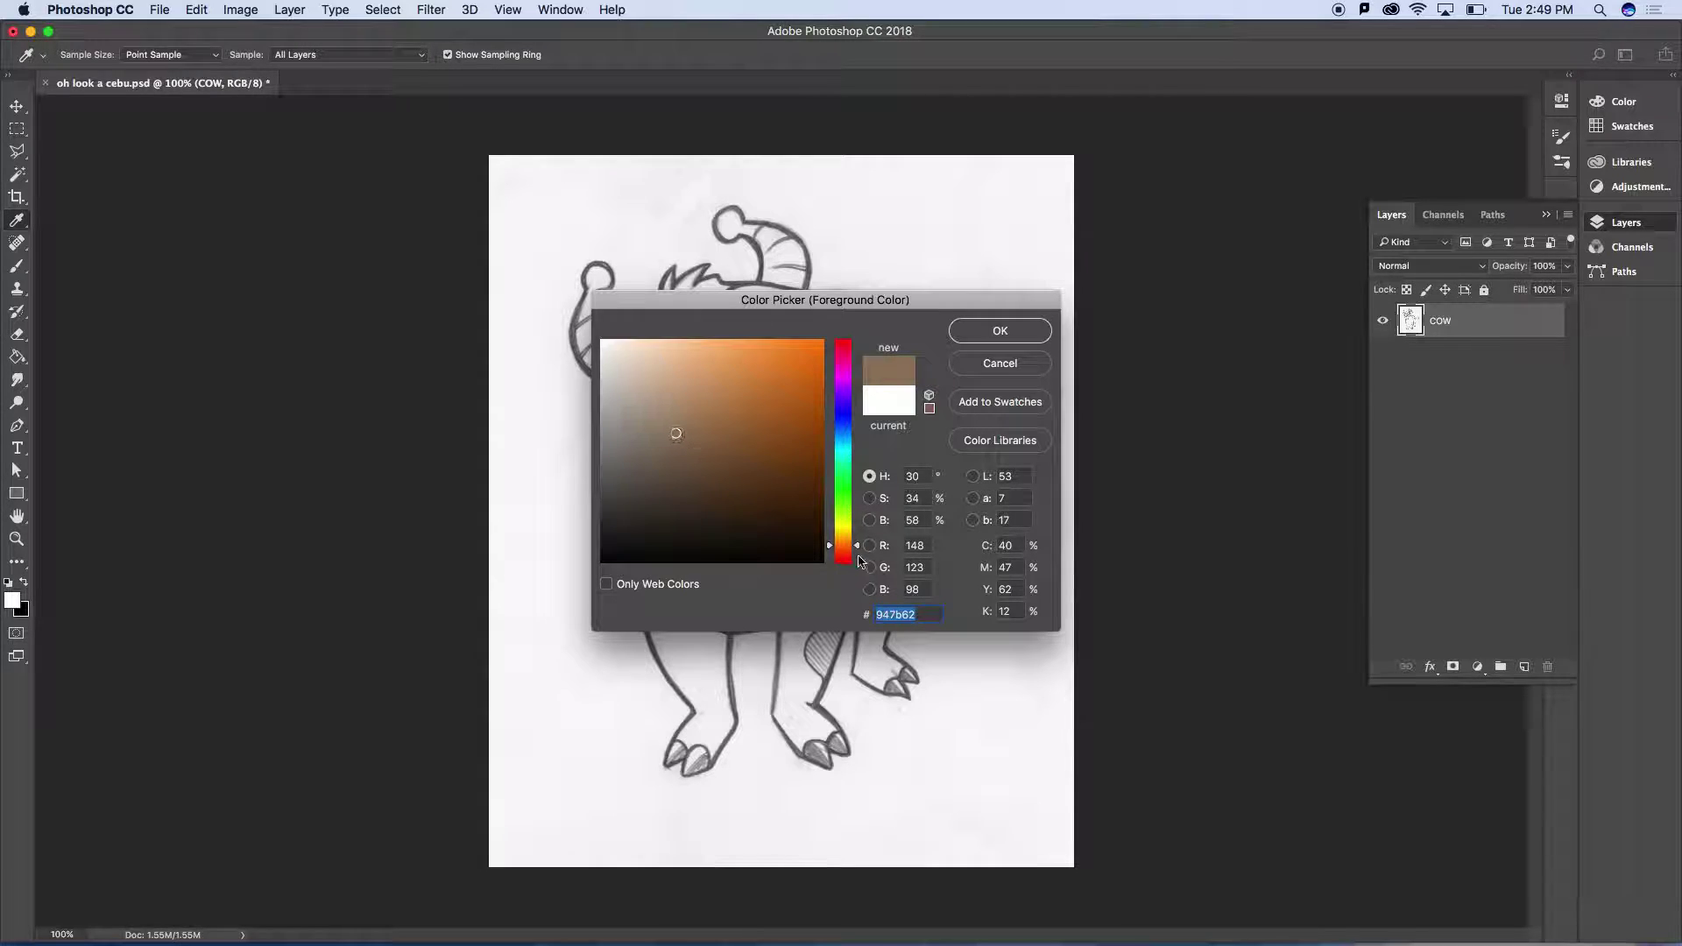
left_click(999, 333)
key("z")
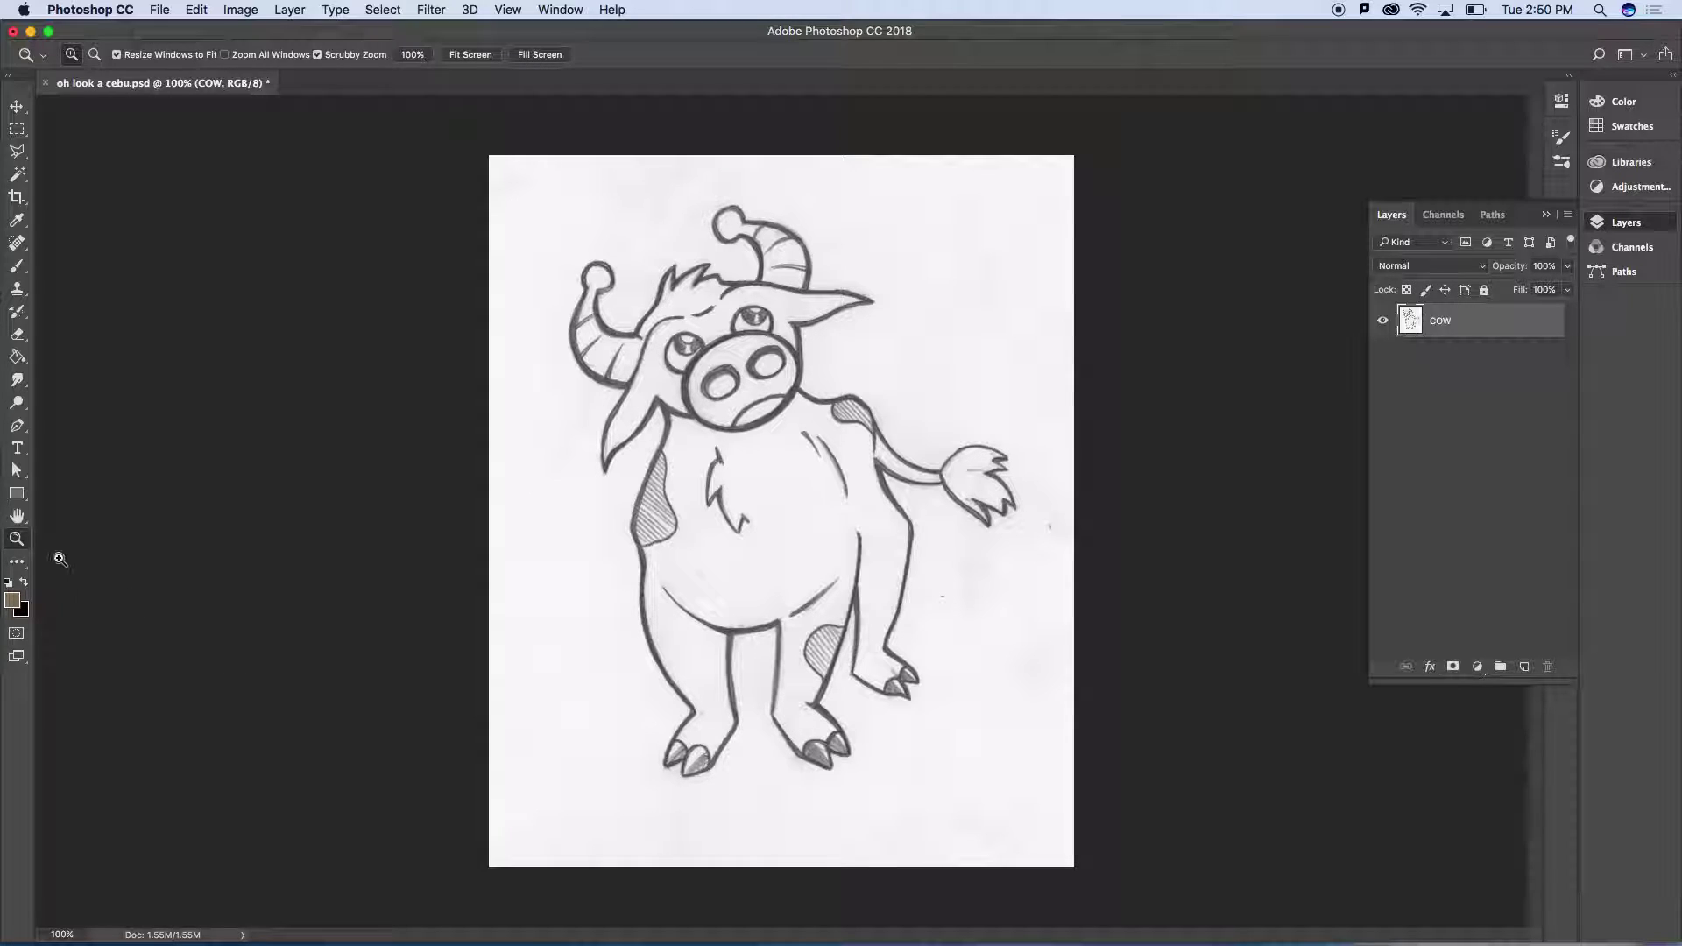
Zoom in on the left leg and set the Brush to 100% opacity and 12 px
left_click(672, 664)
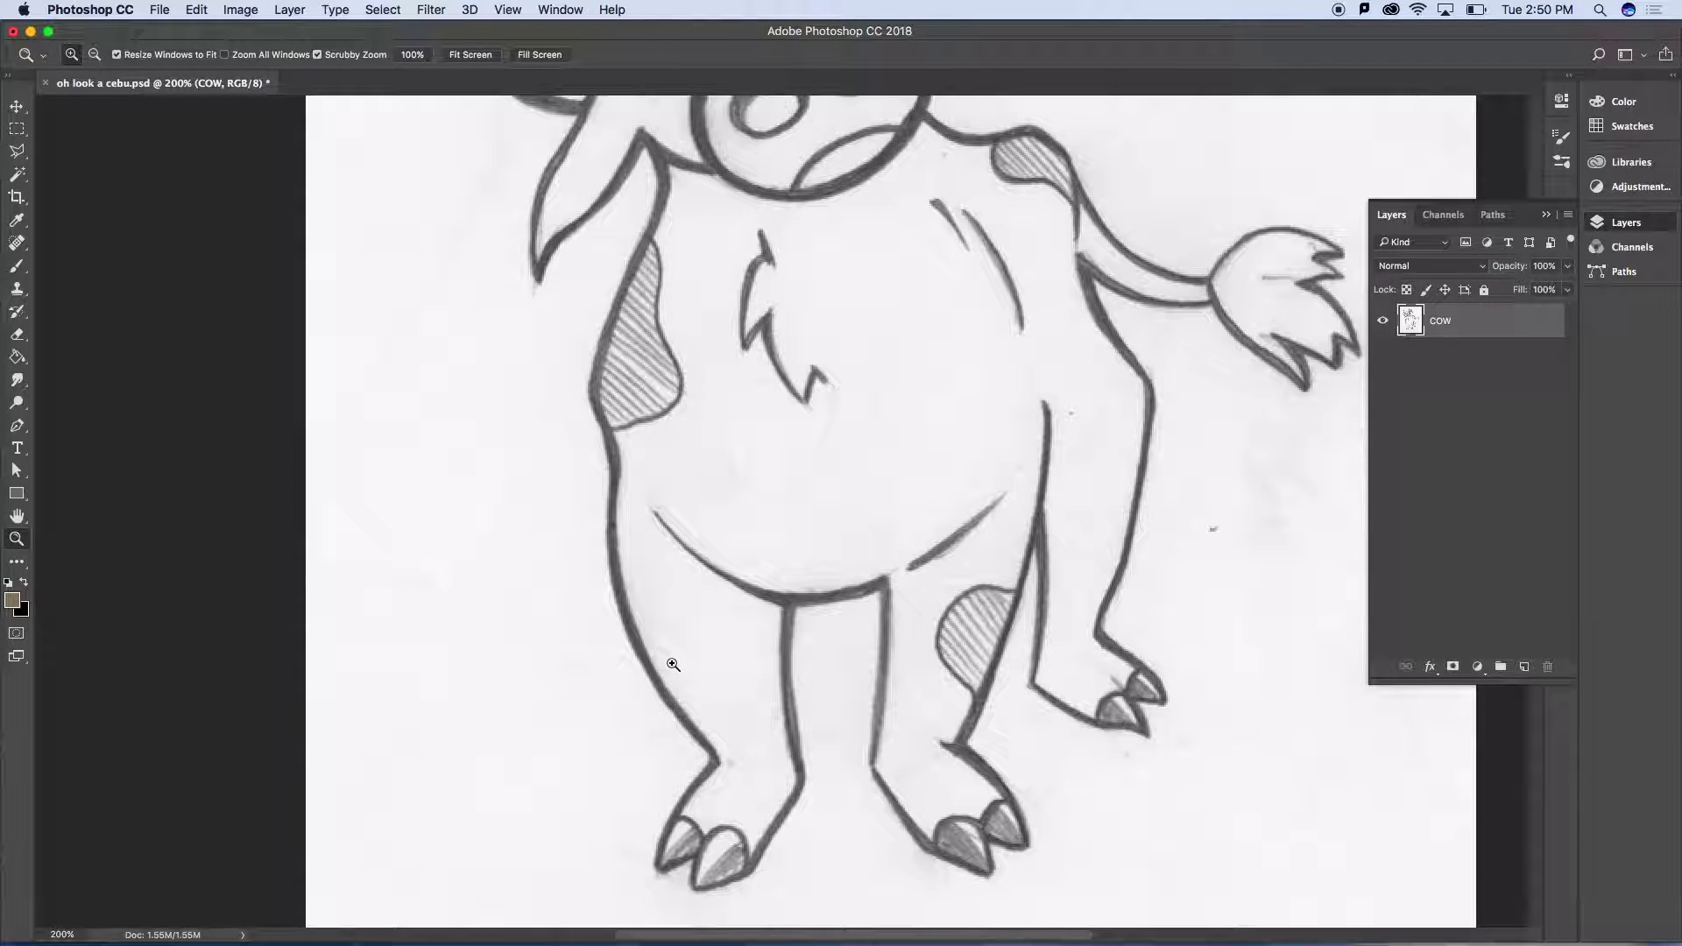
left_click(672, 664)
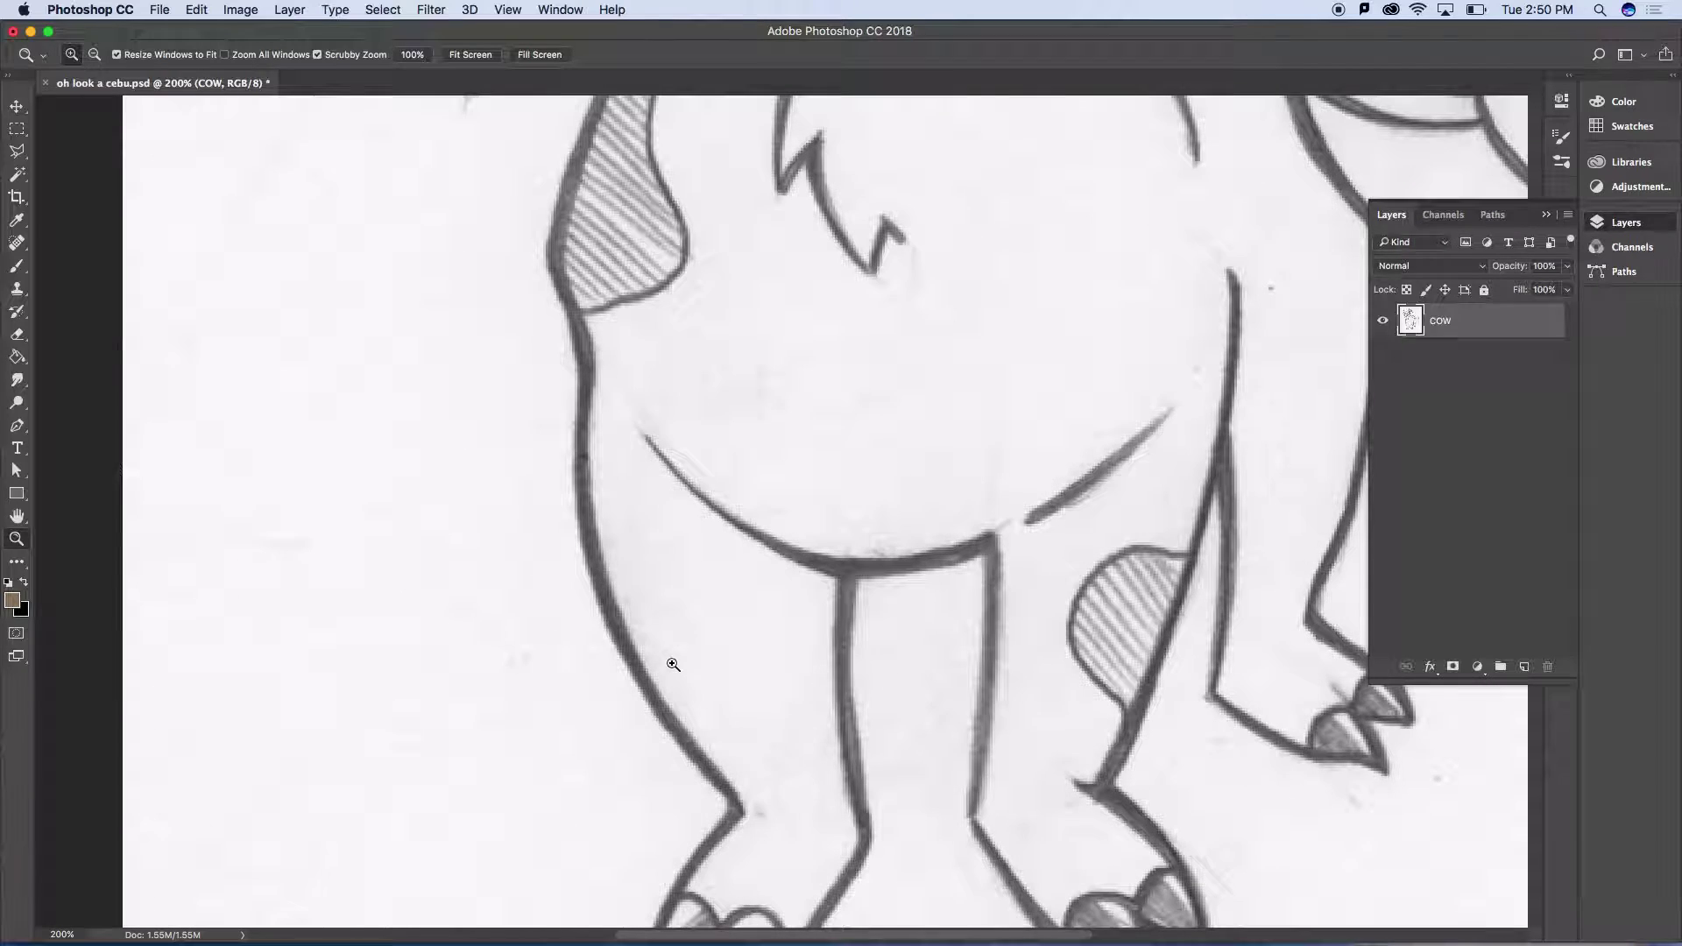
left_click(18, 267)
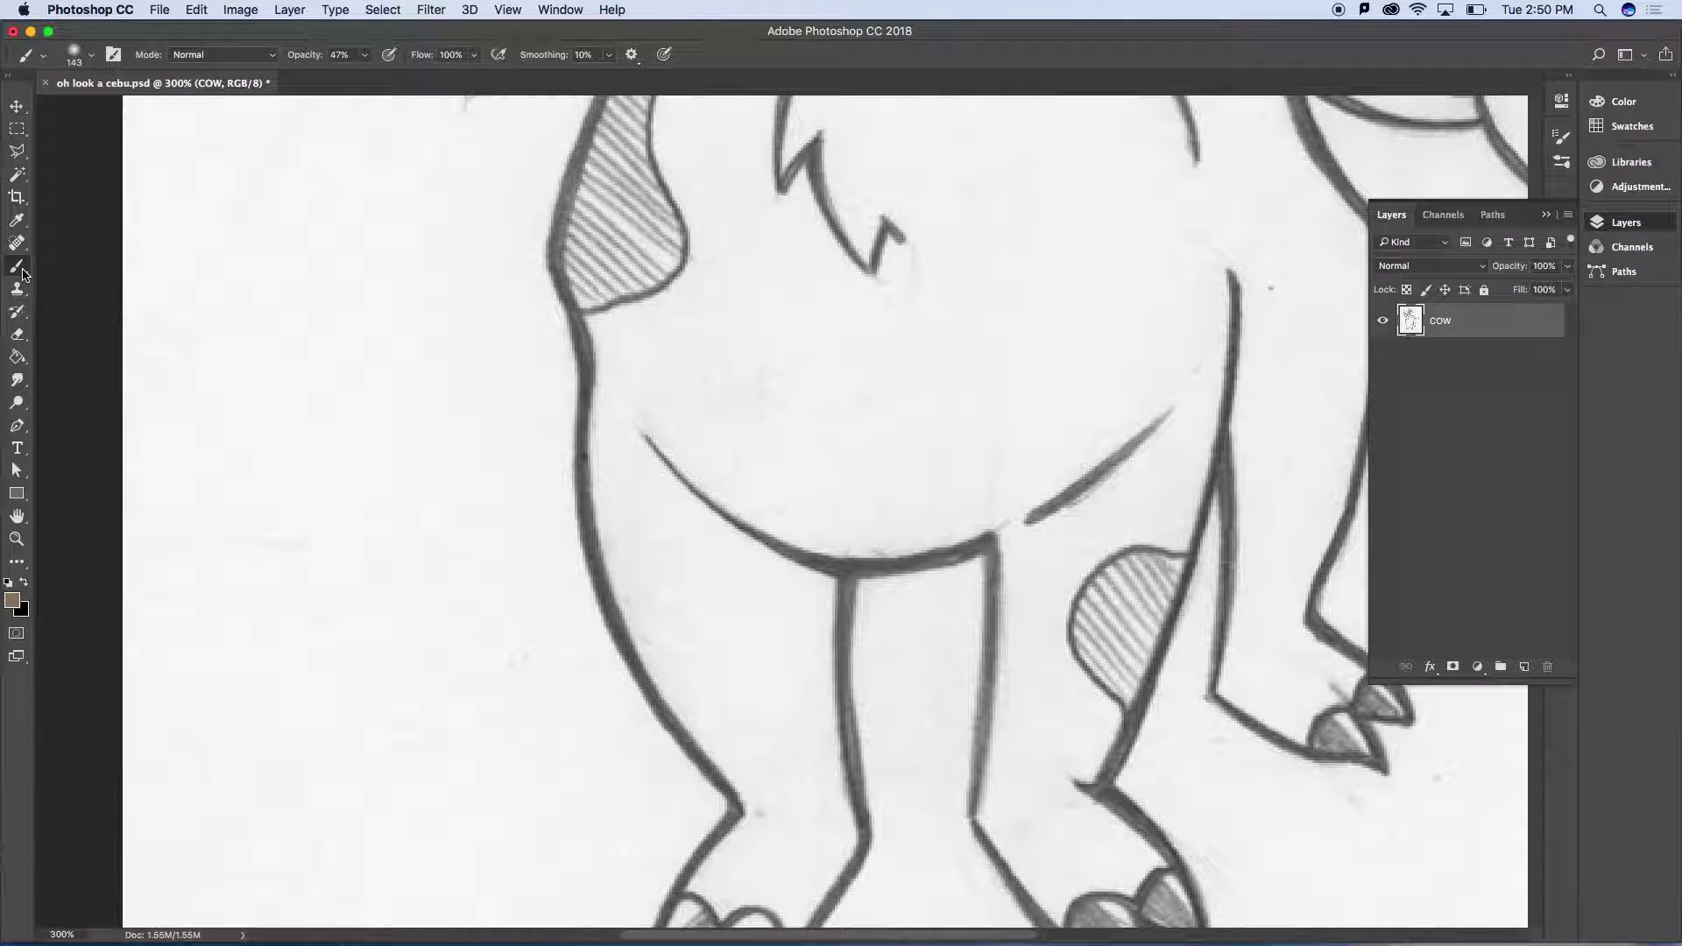
left_click(359, 60)
left_click_drag(368, 75, 412, 80)
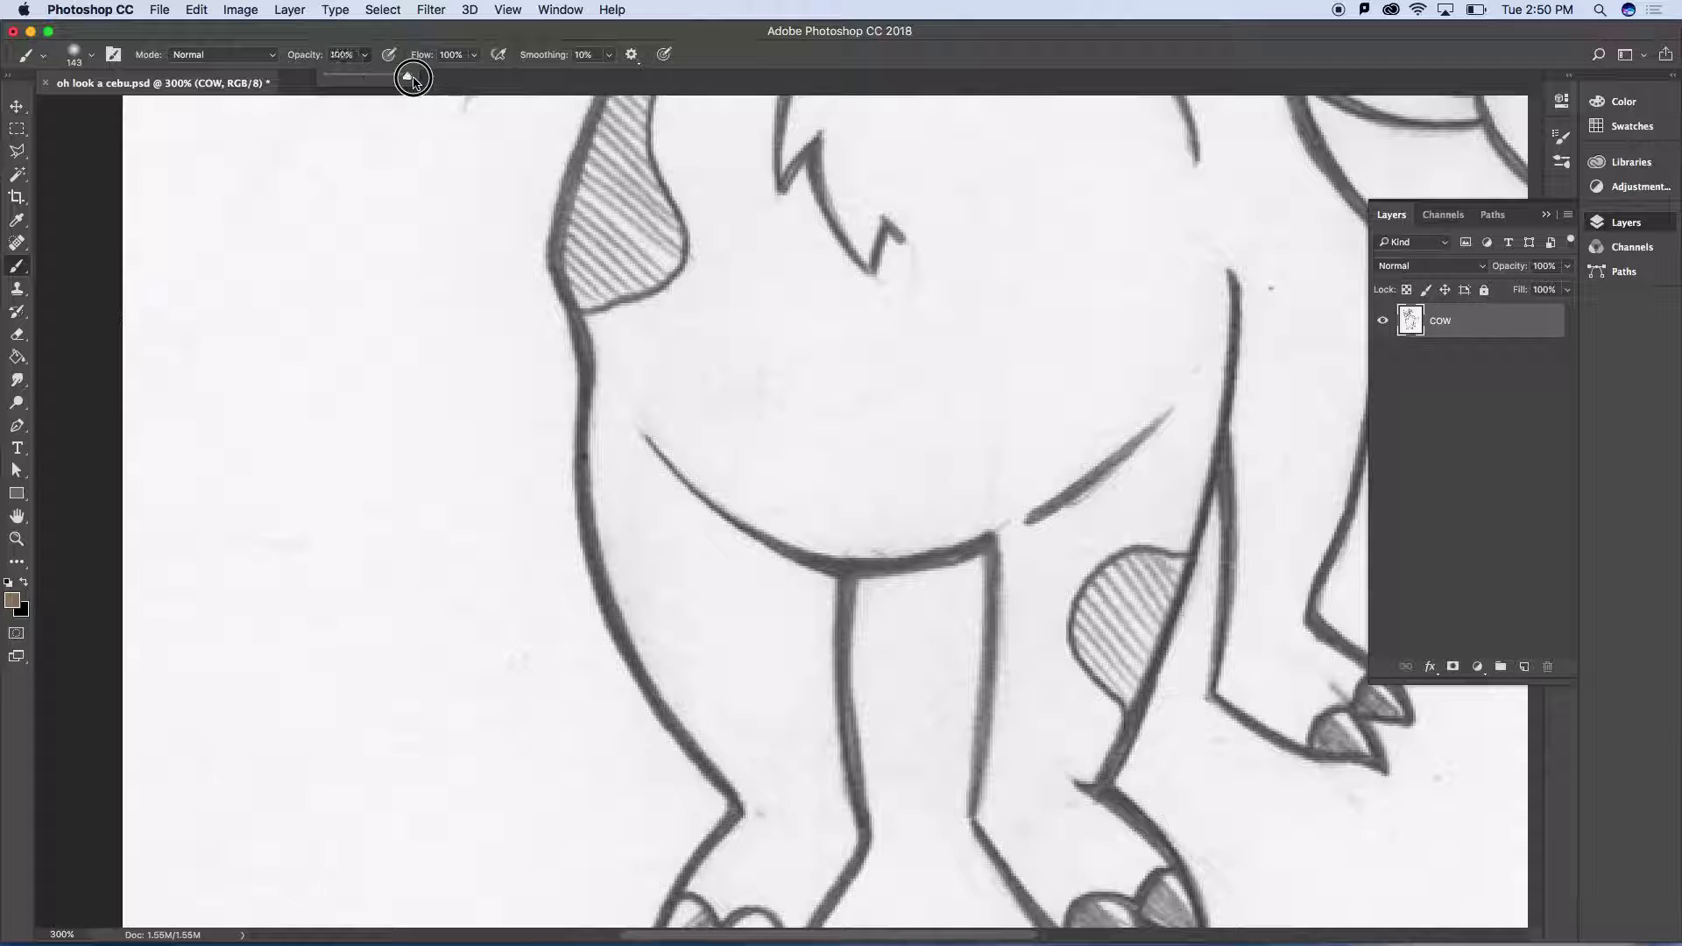
left_click(92, 58)
left_click_drag(123, 107, 120, 110)
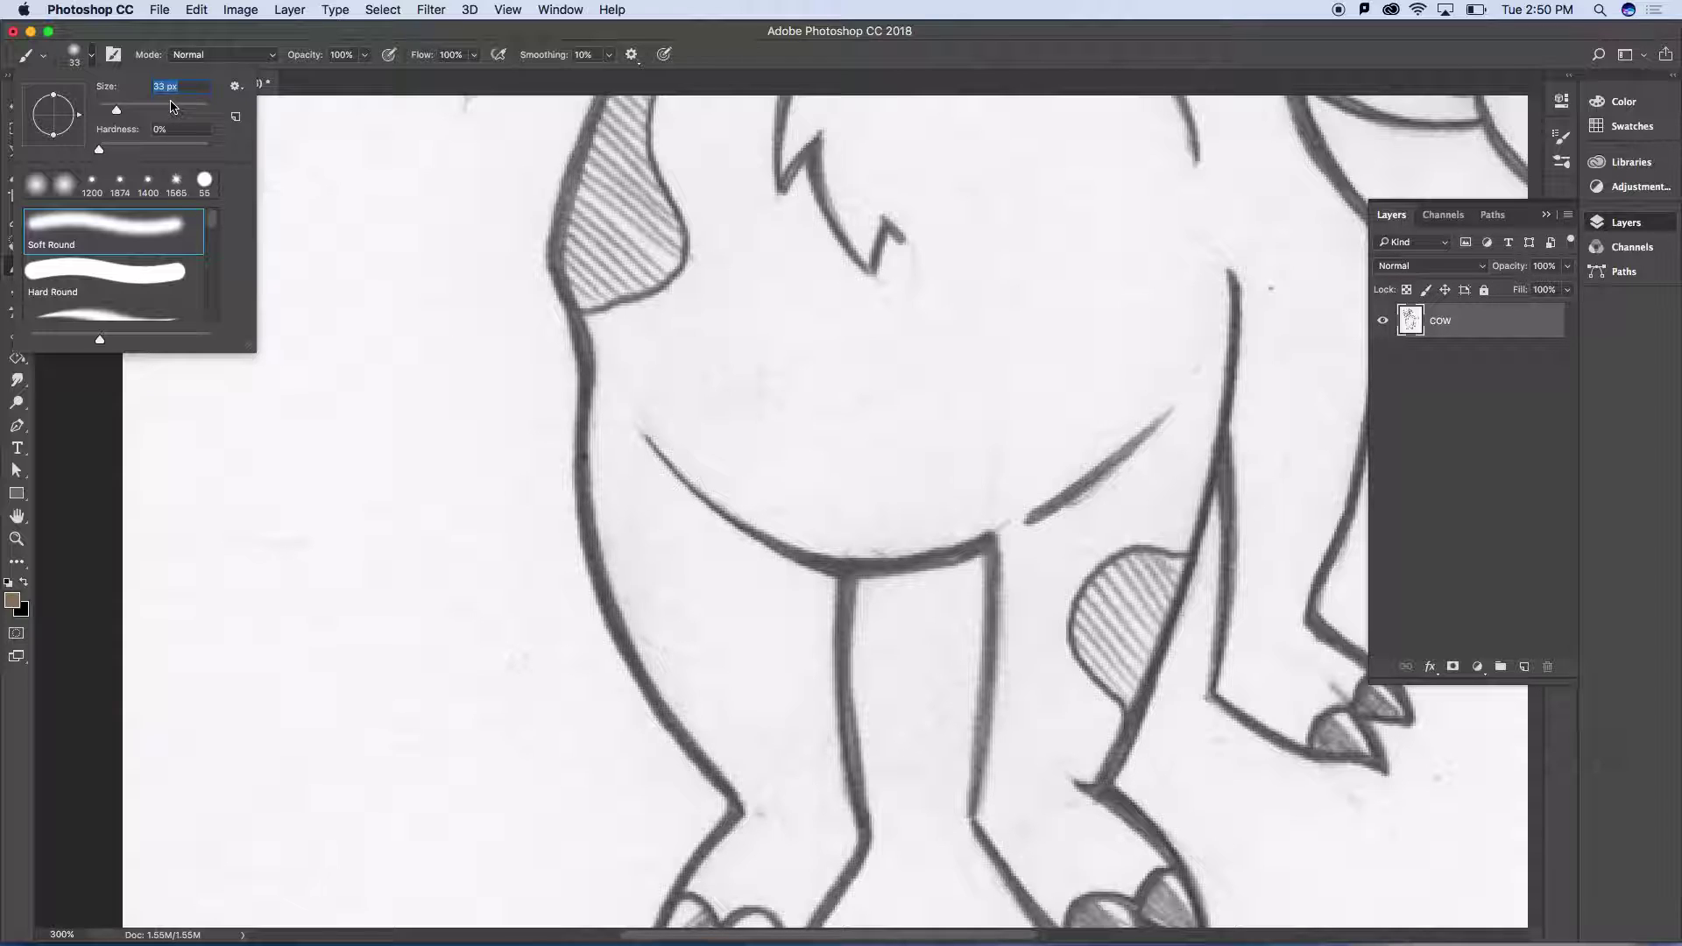
type("12")
key("Return")
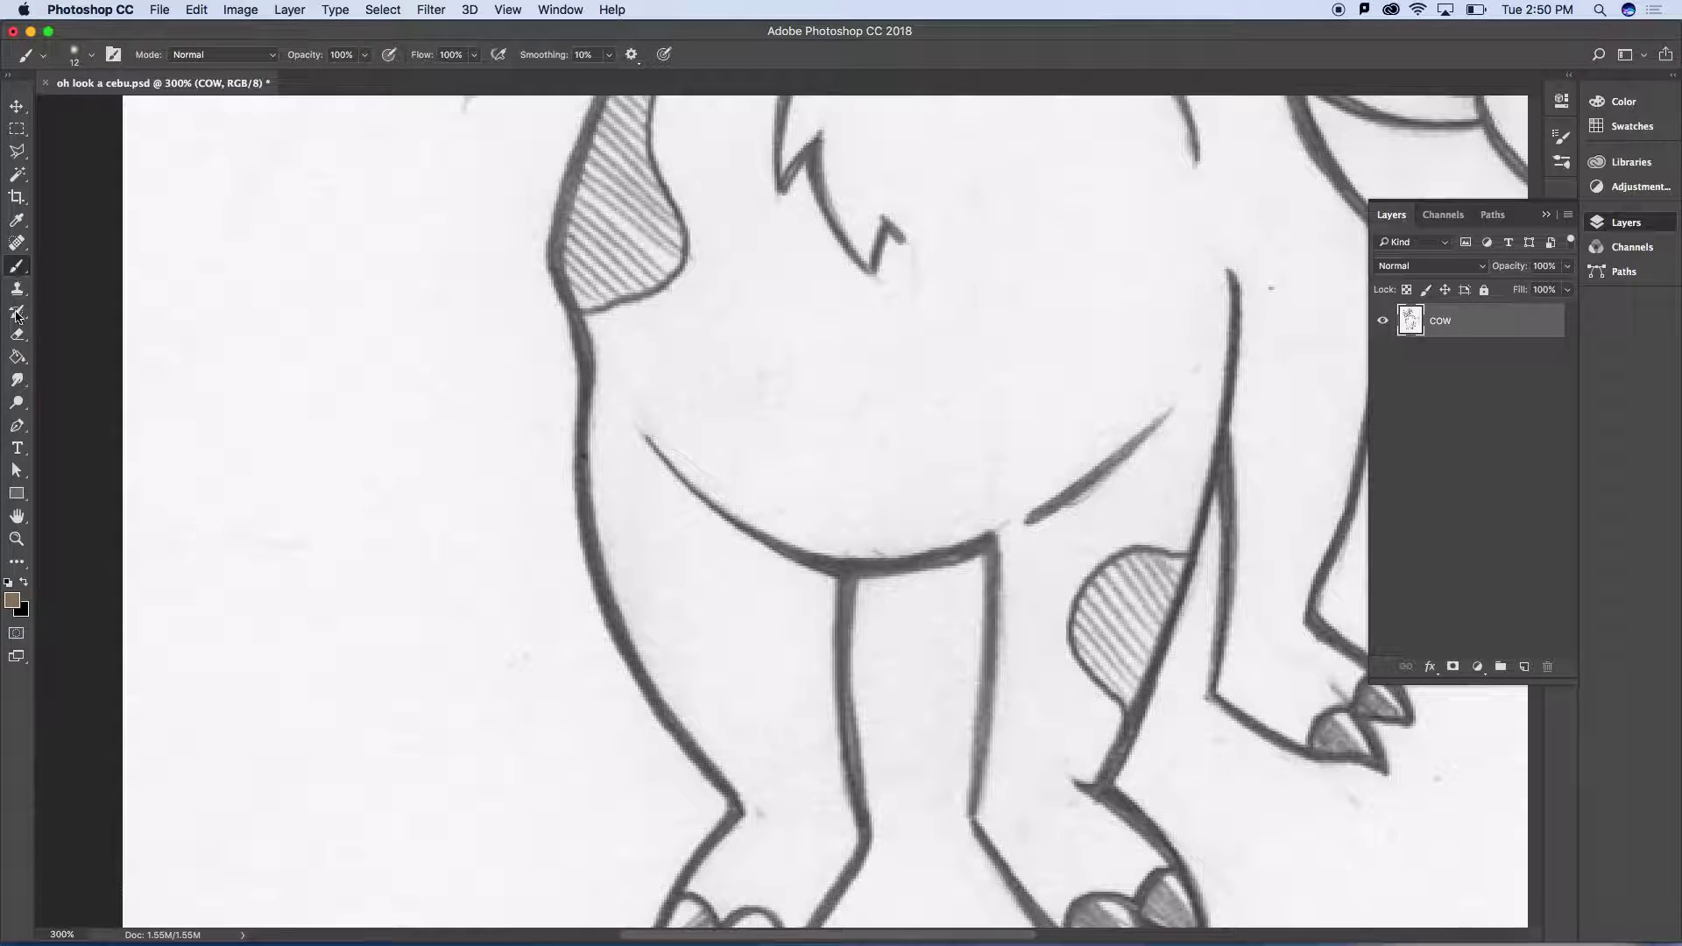
Keep the brown foreground colour and paint a stroke along the leg outline
left_click(13, 603)
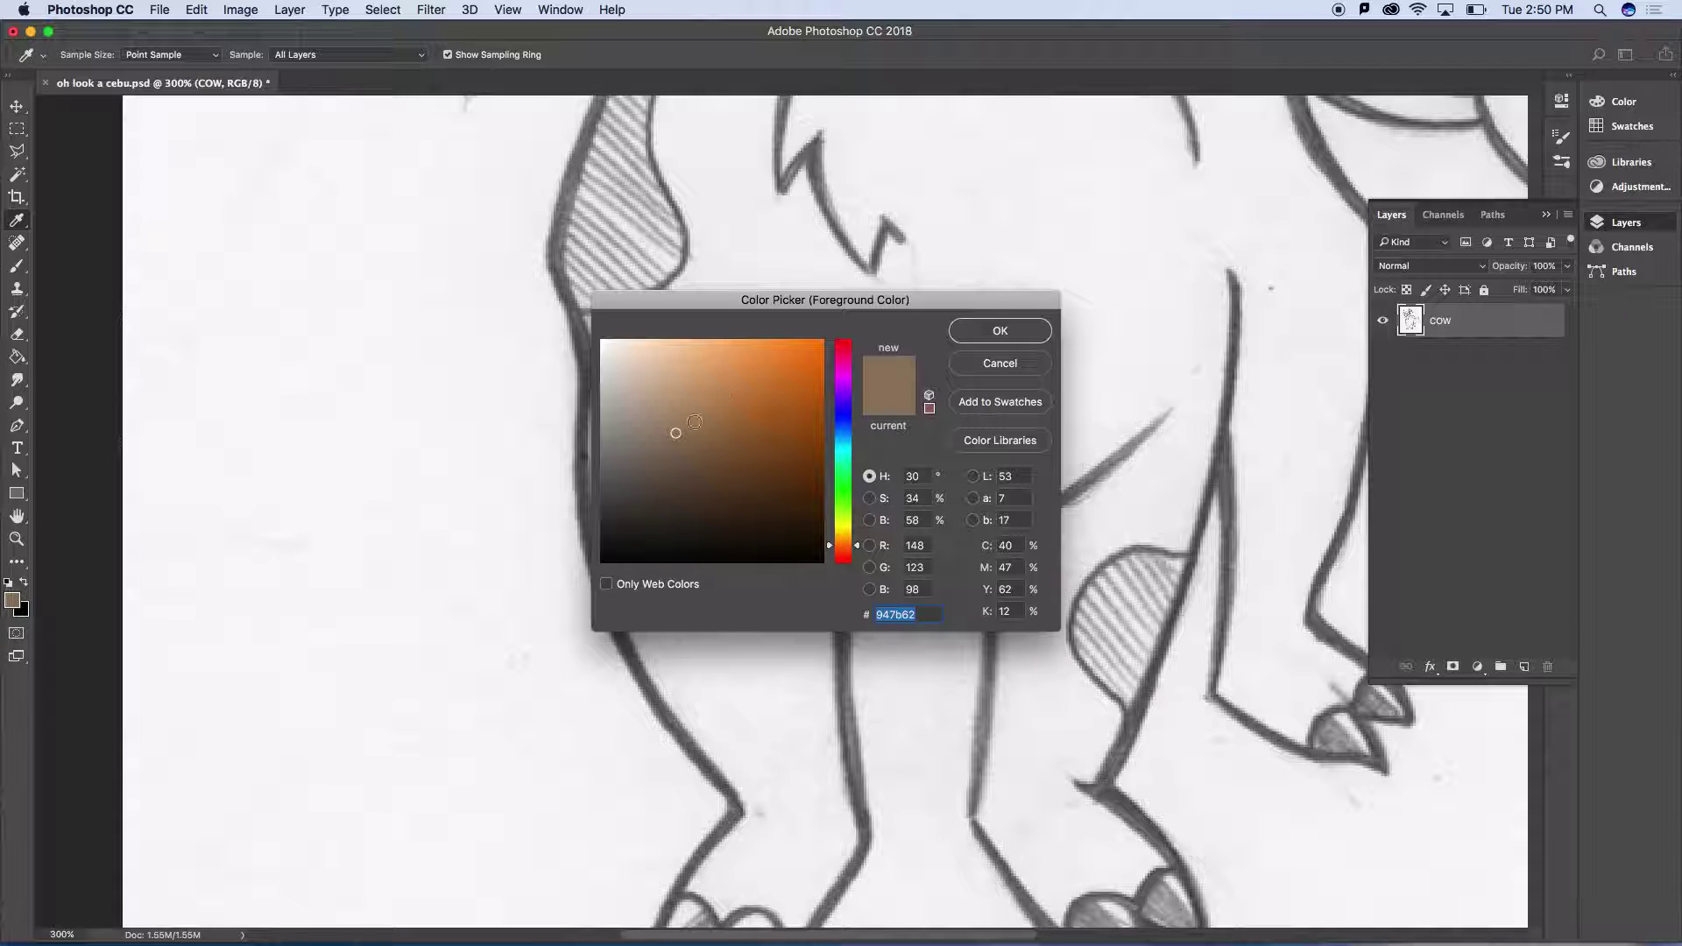
left_click(993, 337)
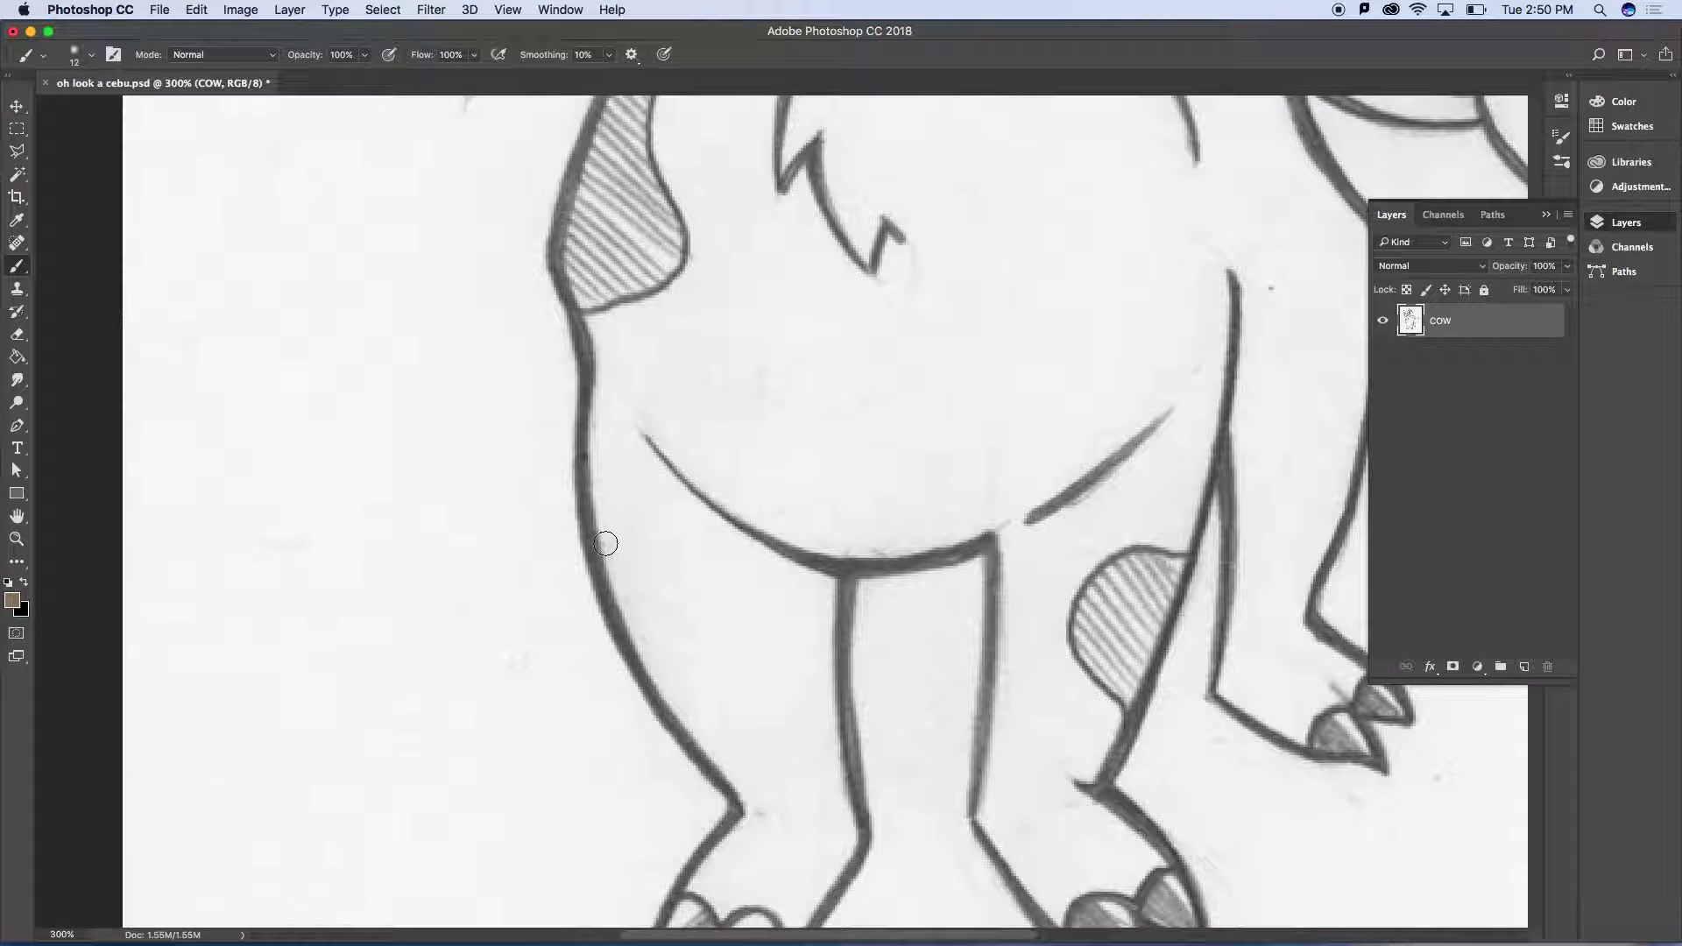
mouse_move(601, 536)
left_mouse_down()
mouse_move(649, 678)
mouse_move(727, 768)
left_mouse_up()
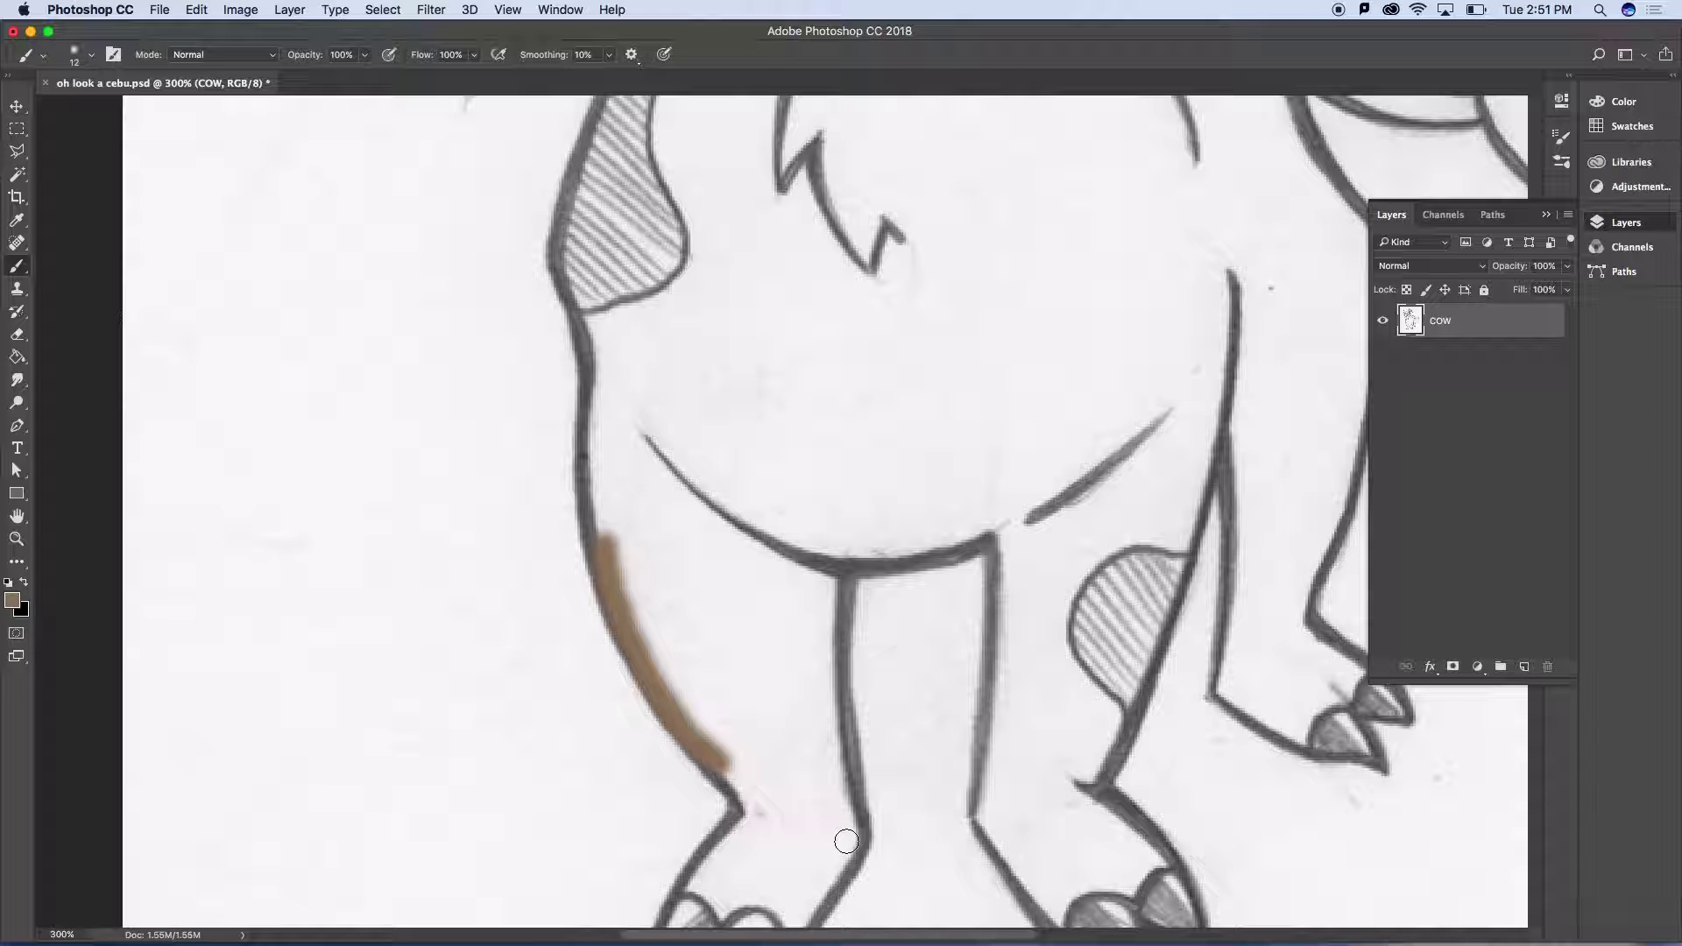
Undo the leg stroke, paint a test stroke at 58% brush opacity, and undo it
key("super+z")
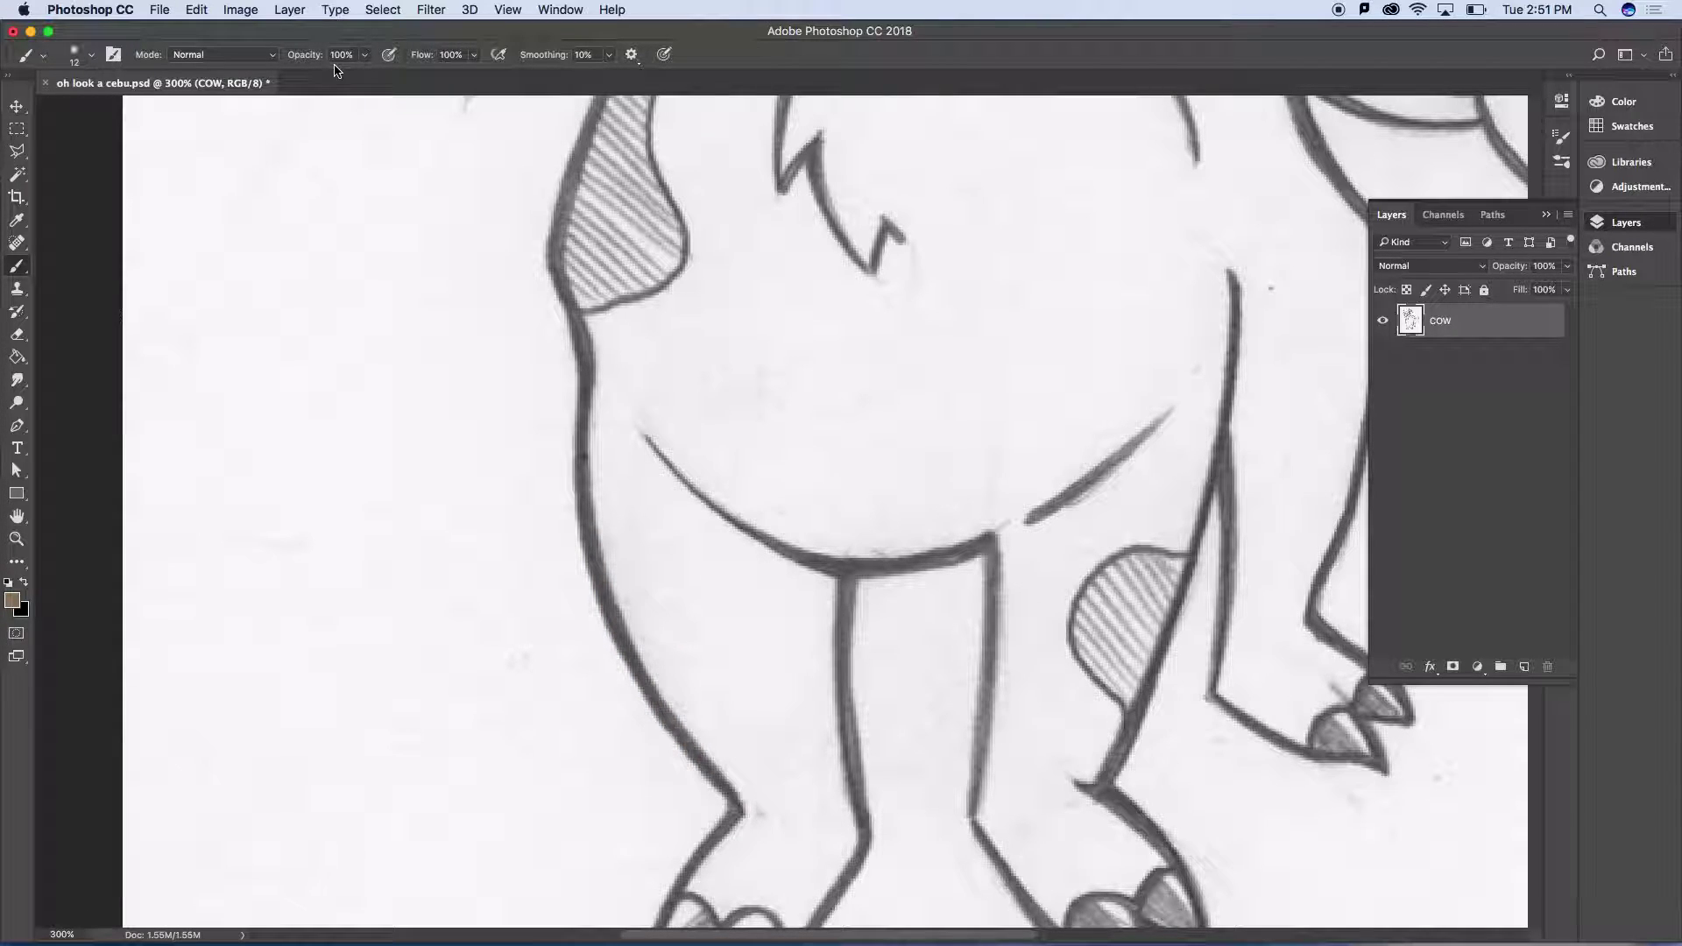
left_click(364, 55)
left_click(331, 79)
mouse_move(601, 565)
left_mouse_down()
mouse_move(694, 729)
mouse_move(621, 629)
mouse_move(577, 497)
mouse_move(606, 567)
mouse_move(606, 519)
mouse_move(639, 606)
mouse_move(726, 672)
left_mouse_up()
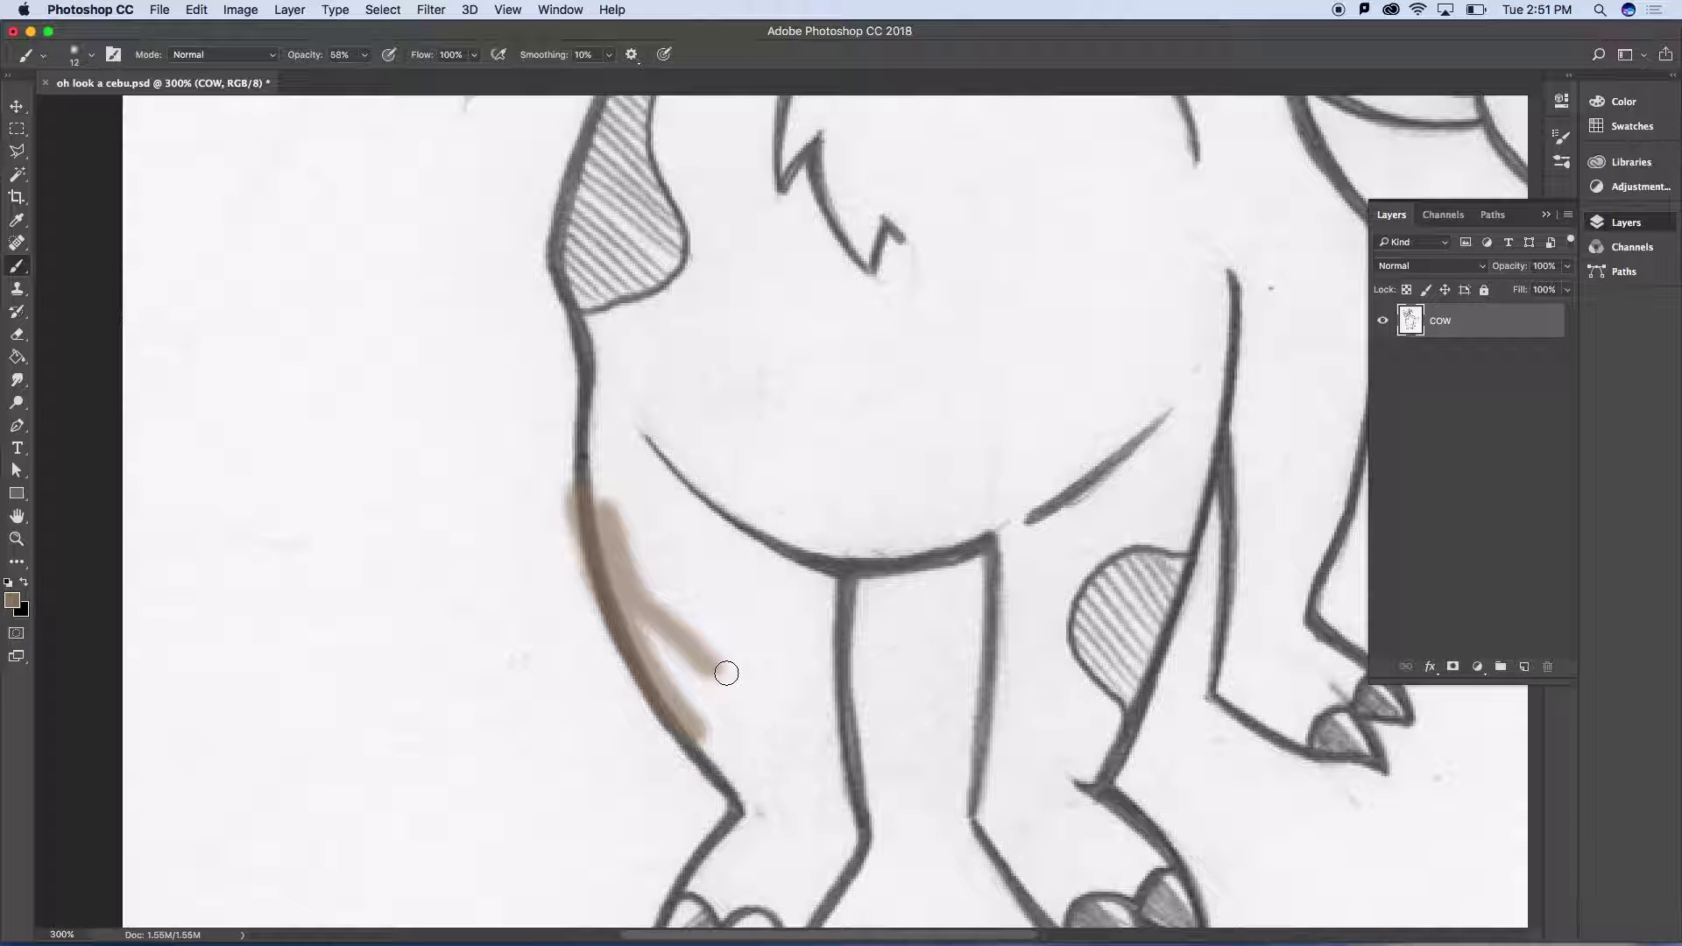
key("super+z")
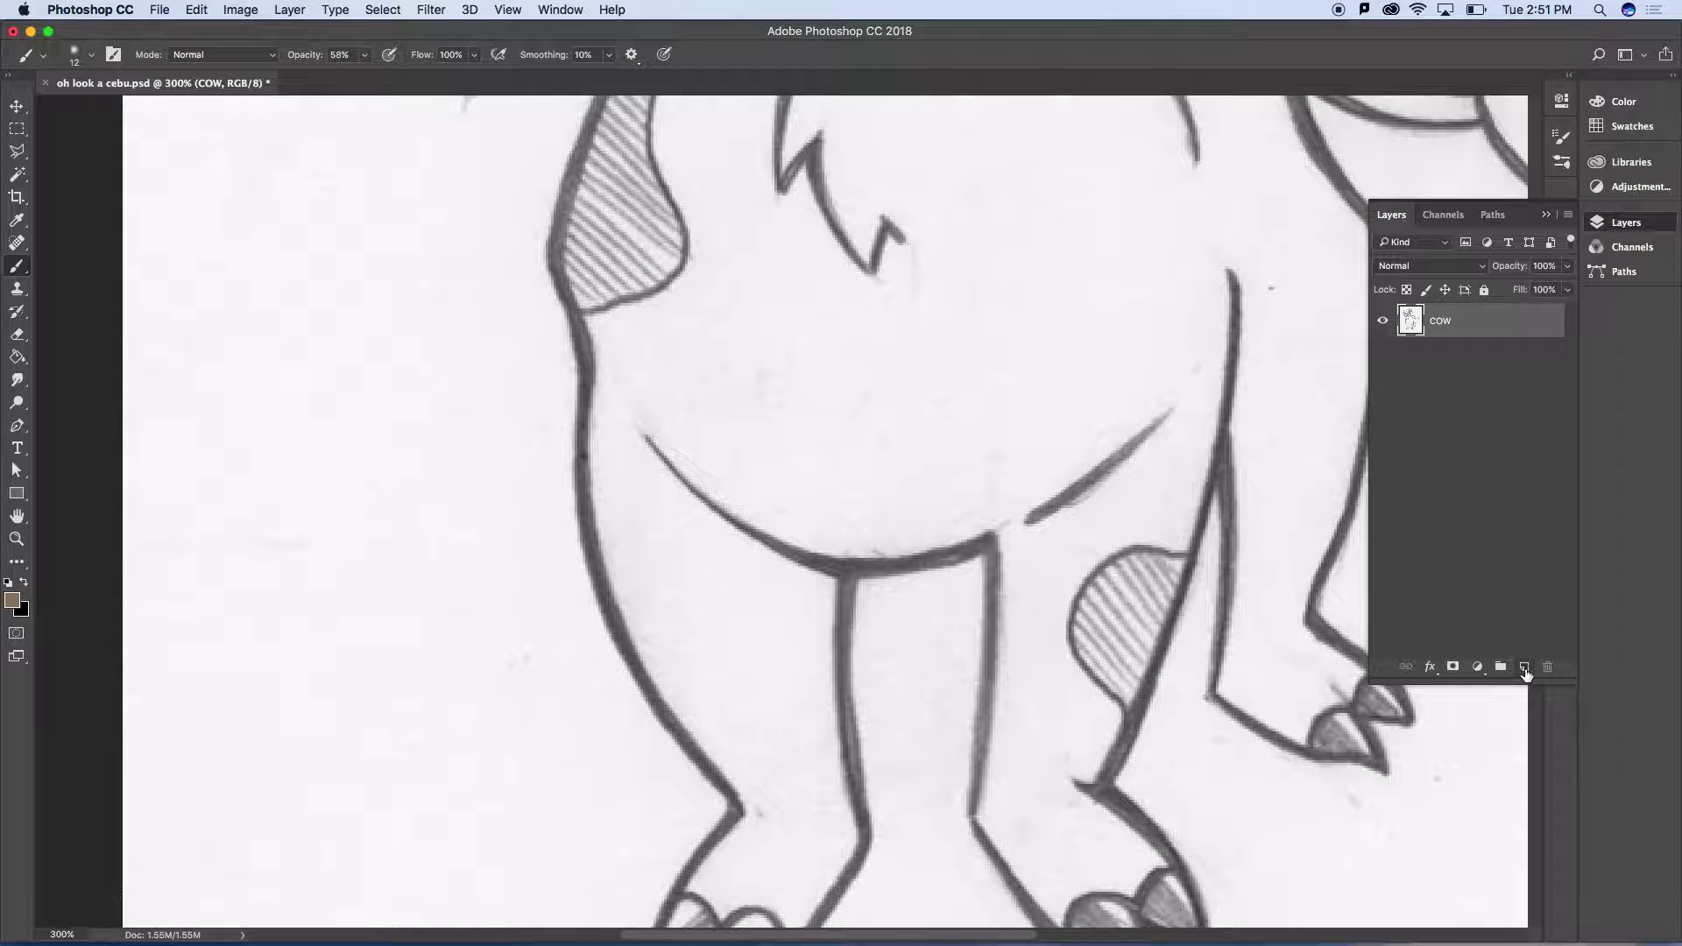
Add a new empty layer beneath COW and name it BROWN
left_click(1524, 668)
left_click(1478, 337)
left_click_drag(1478, 338, 1465, 384)
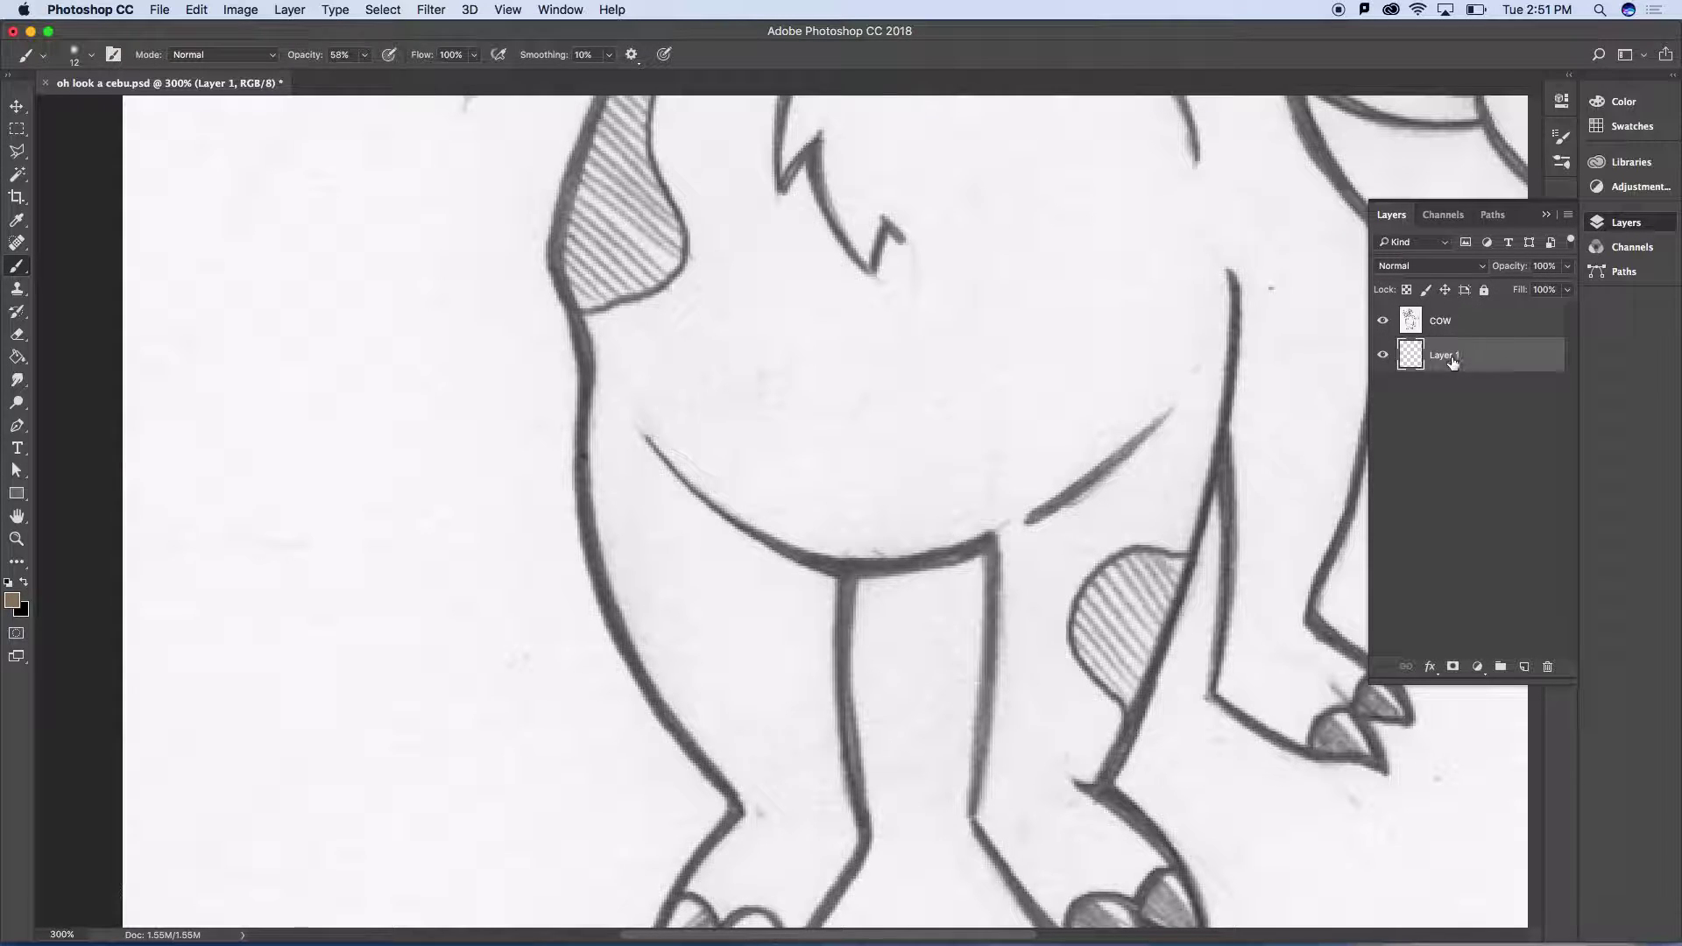
double_click(1447, 355)
type("BROWN")
key("Return")
Set the COW layer's blending mode to Multiply
left_click(1439, 322)
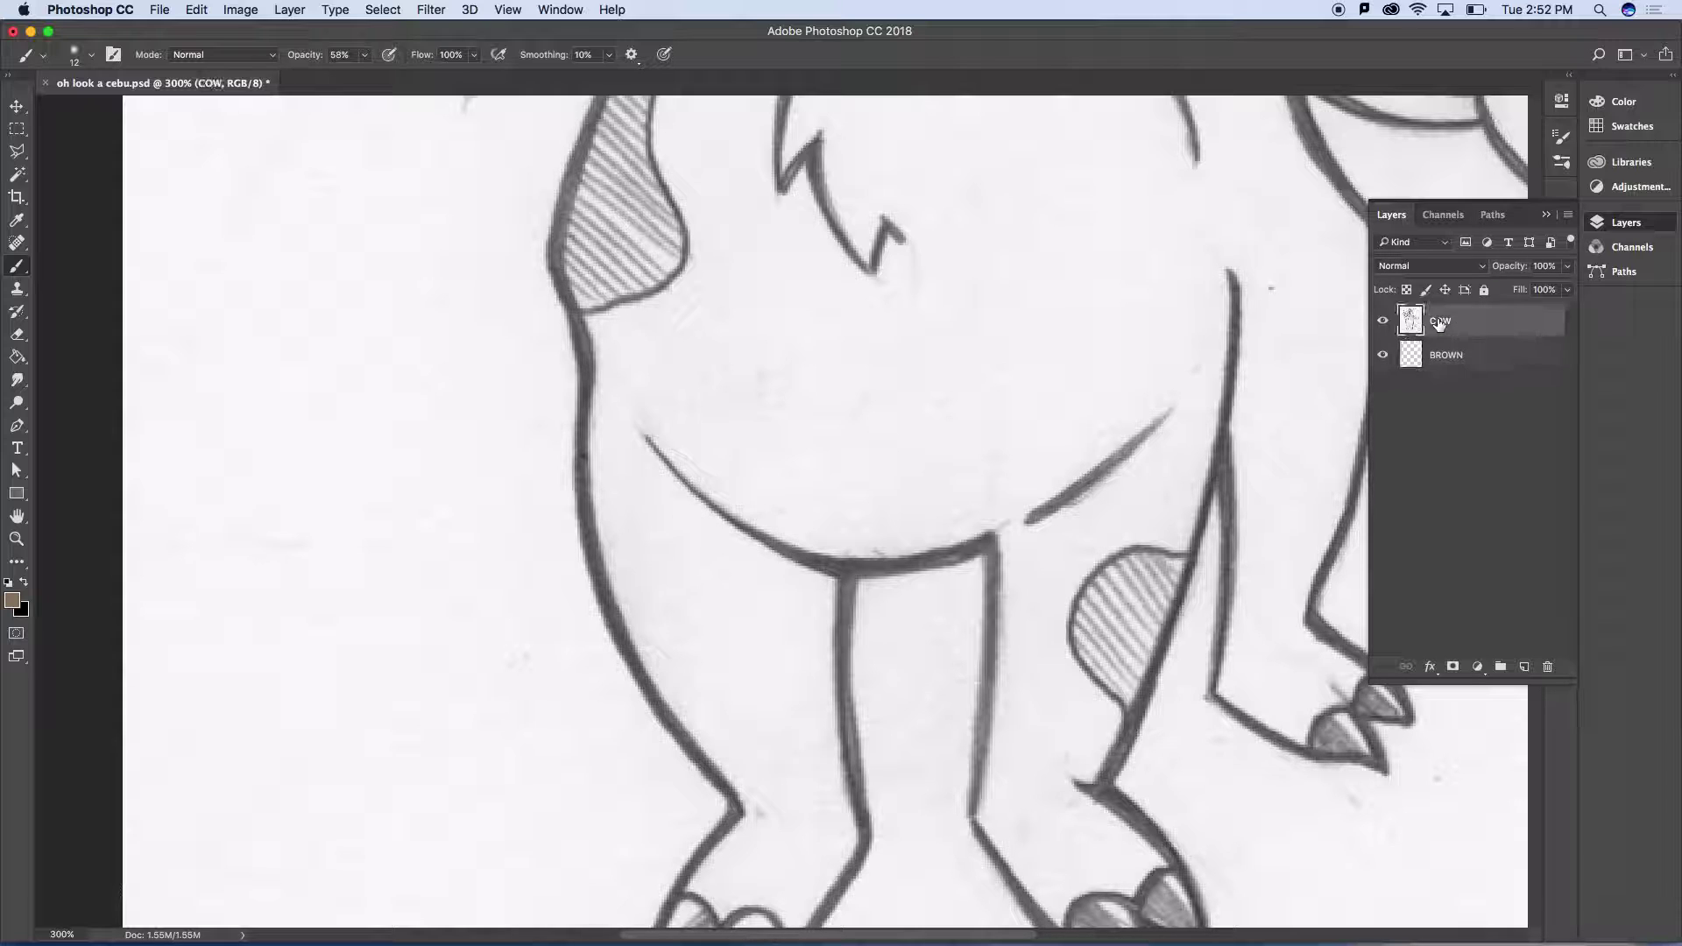
left_click(1484, 267)
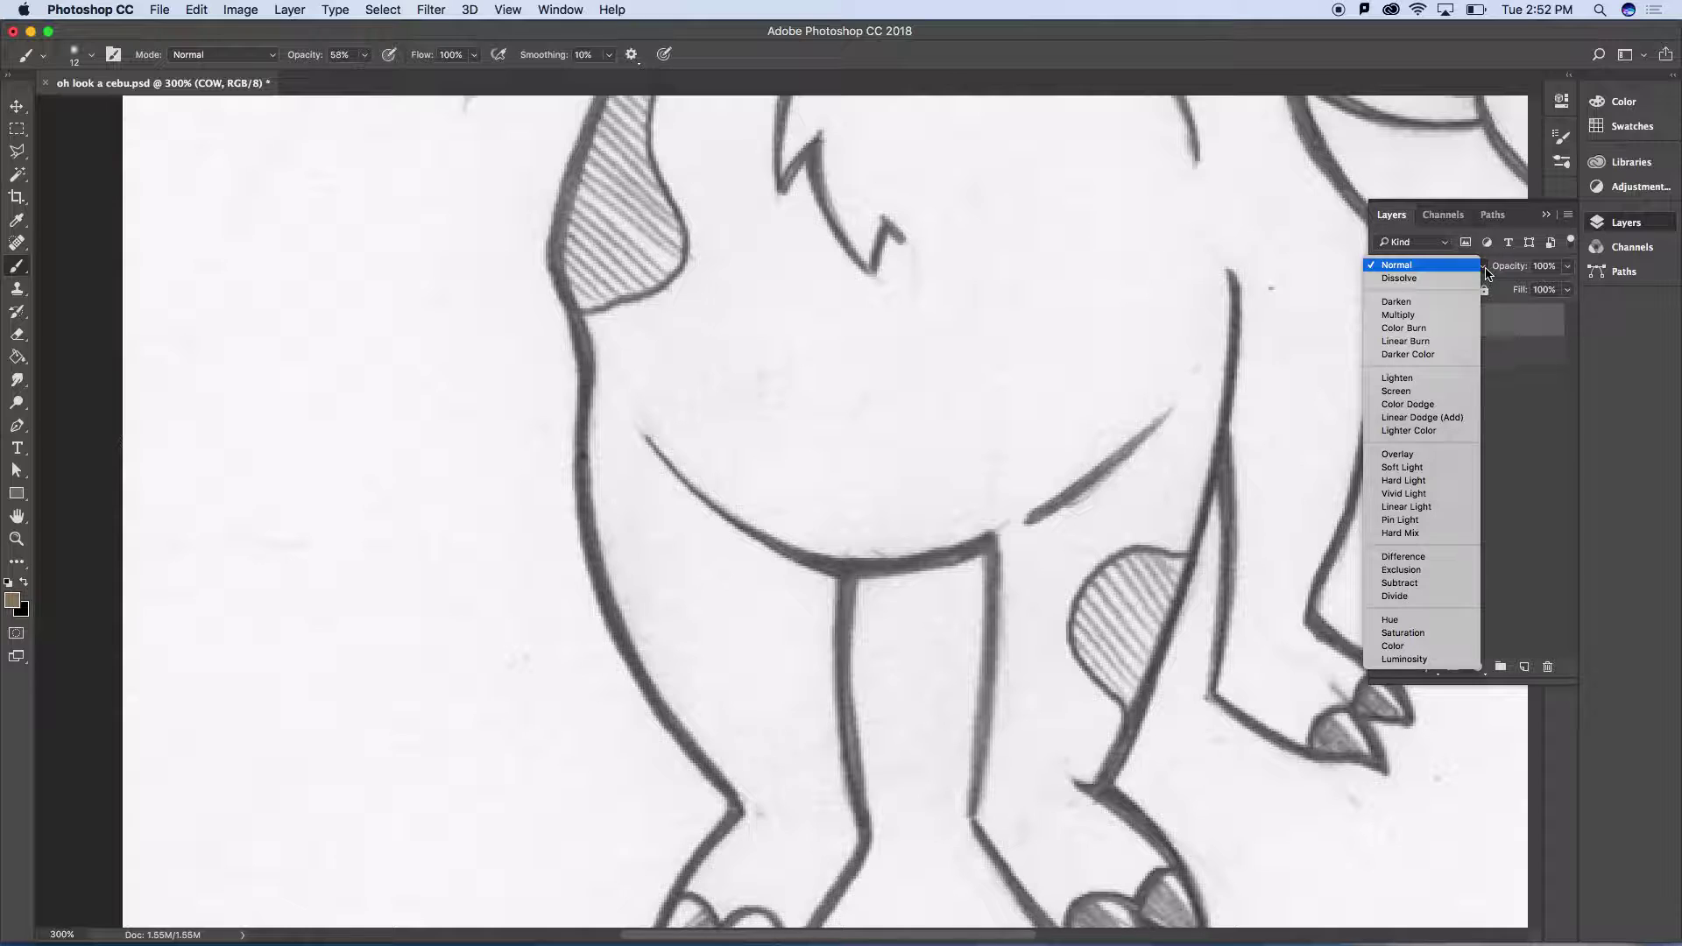
left_click(1410, 314)
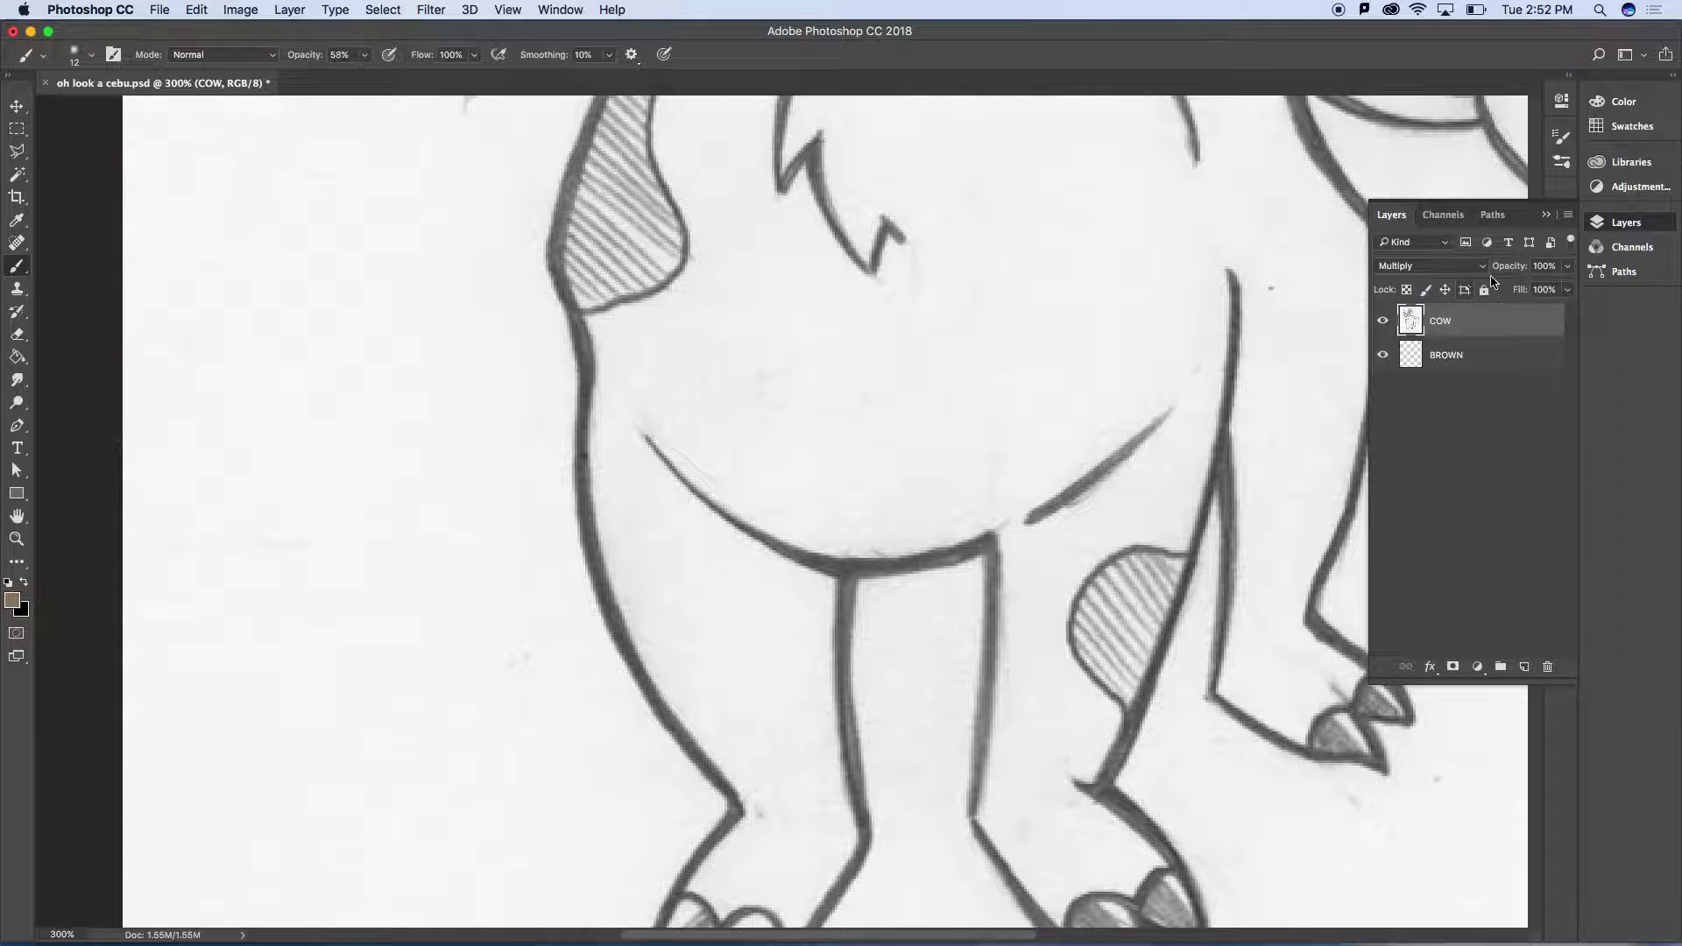
left_click(1481, 272)
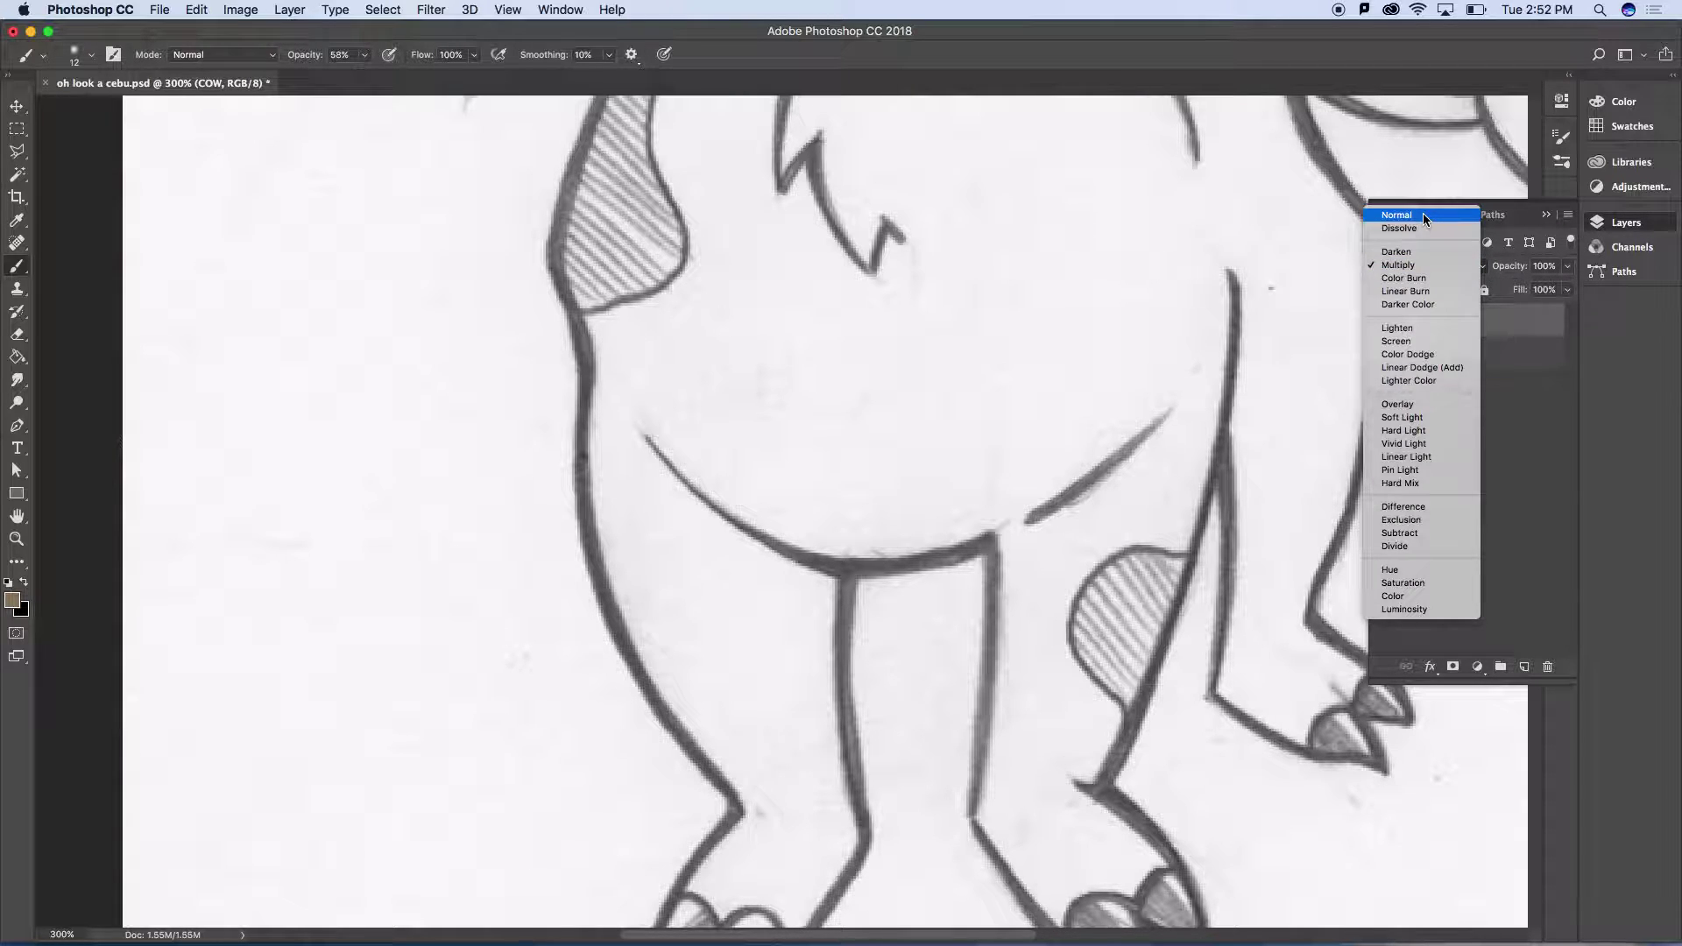
left_click(1411, 263)
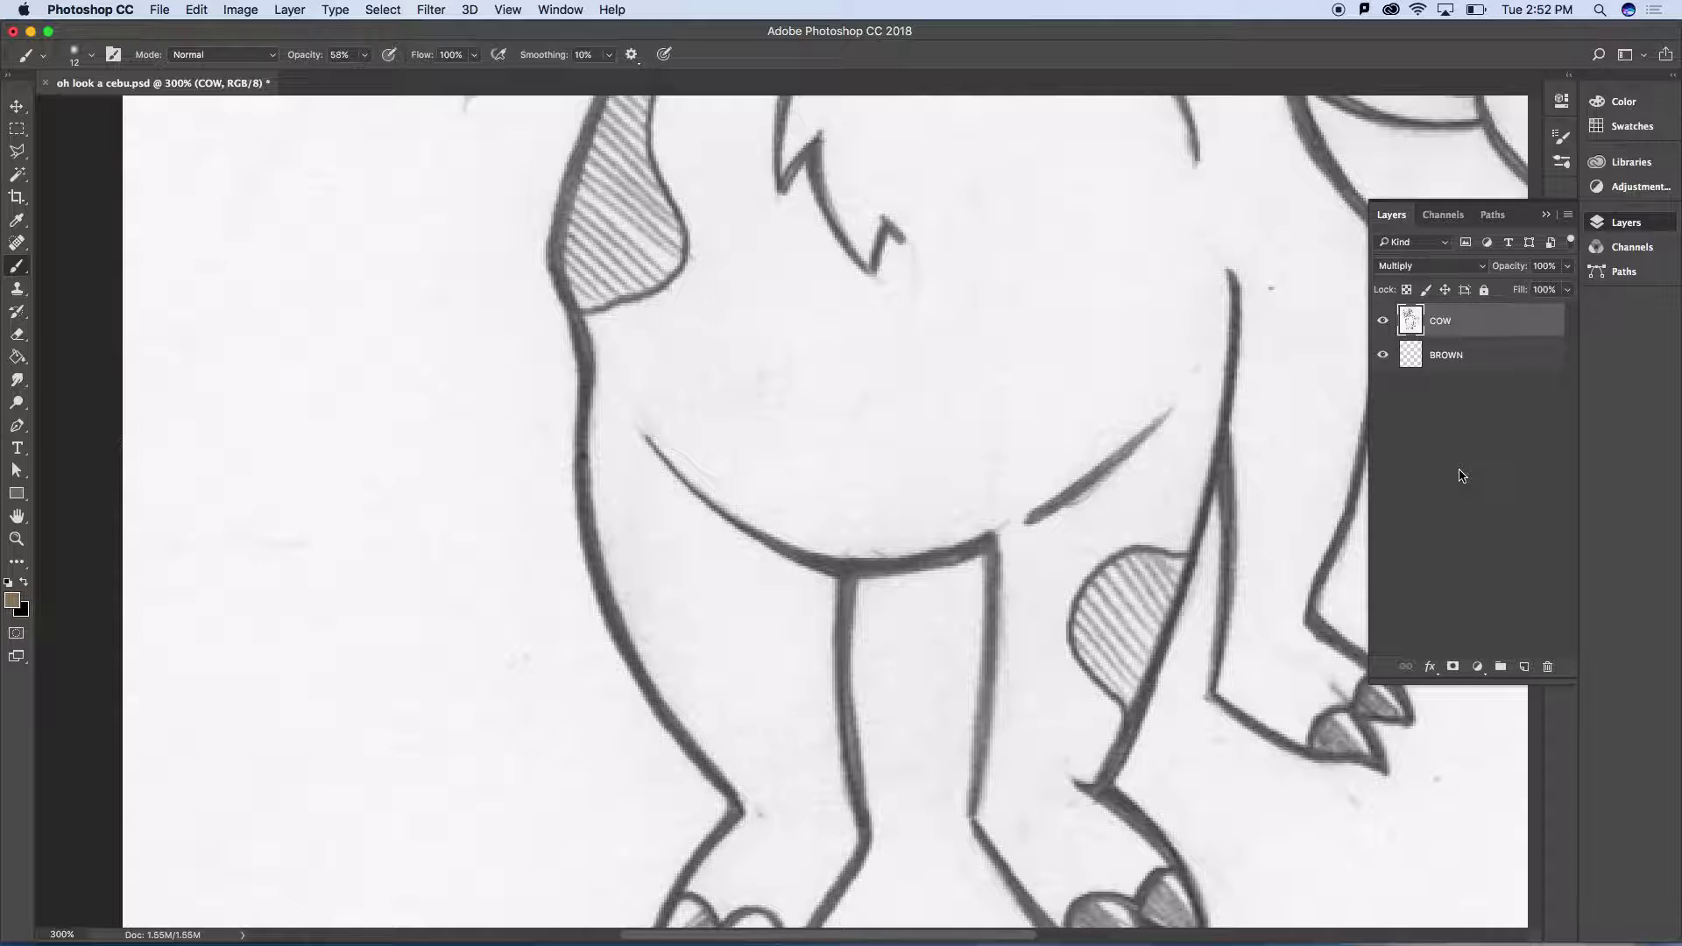
On the BROWN layer, paint and undo a test stroke, then set brush opacity to 100%
left_click(1461, 359)
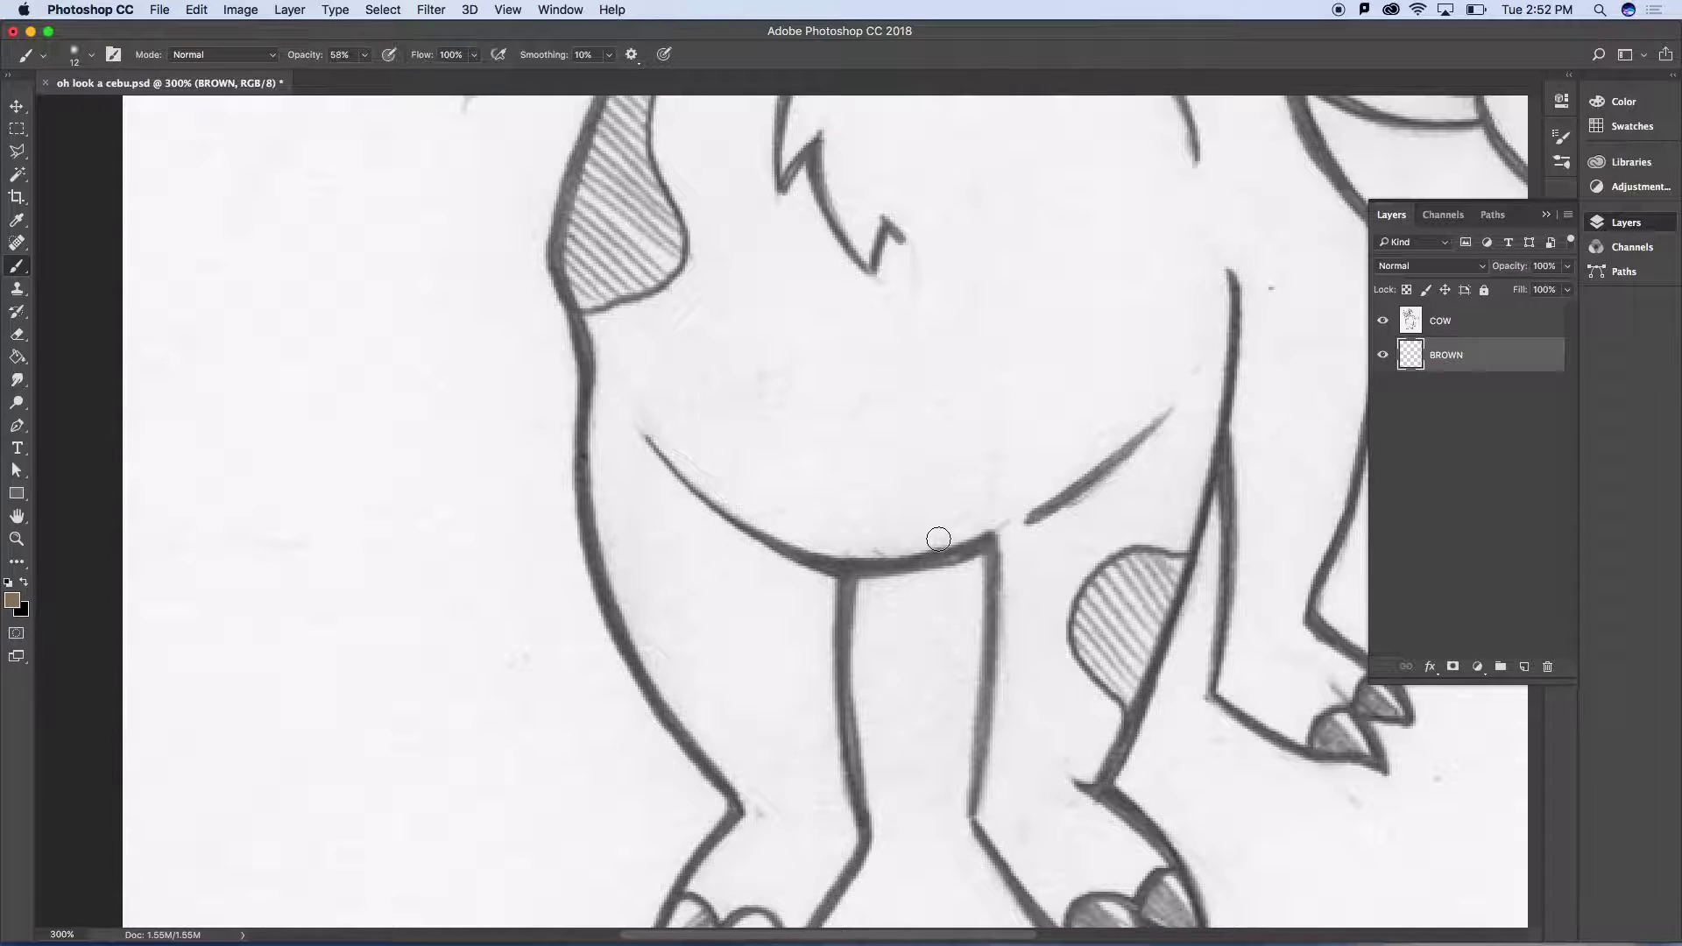
left_click_drag(604, 570, 683, 711)
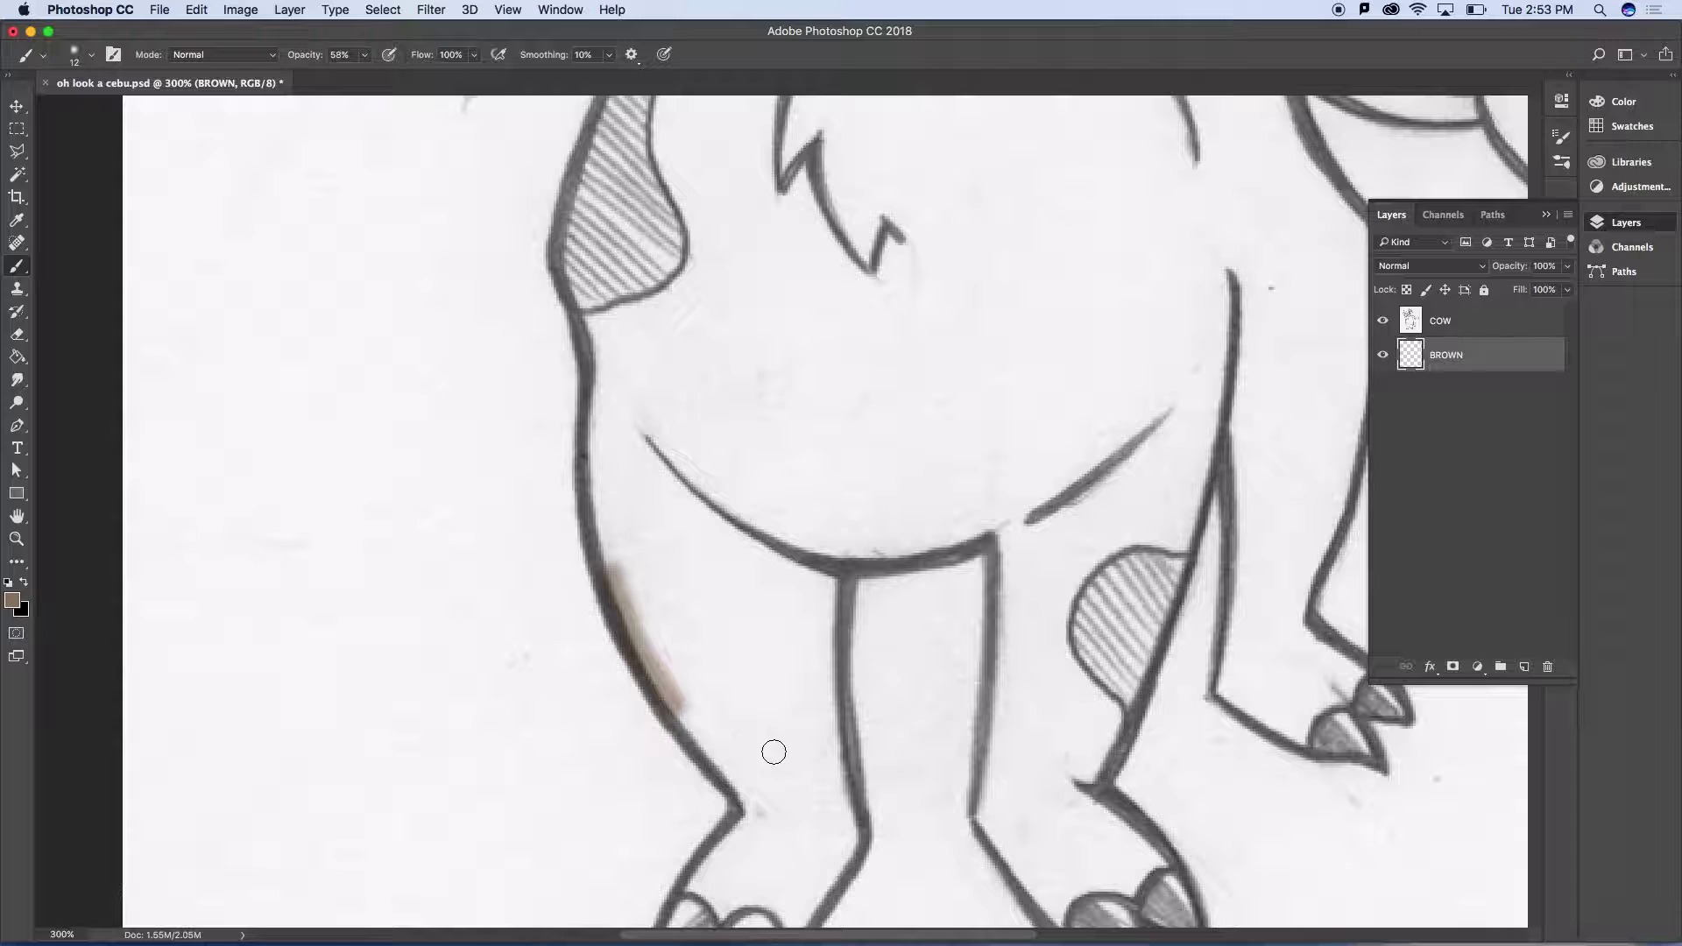
key("super+z")
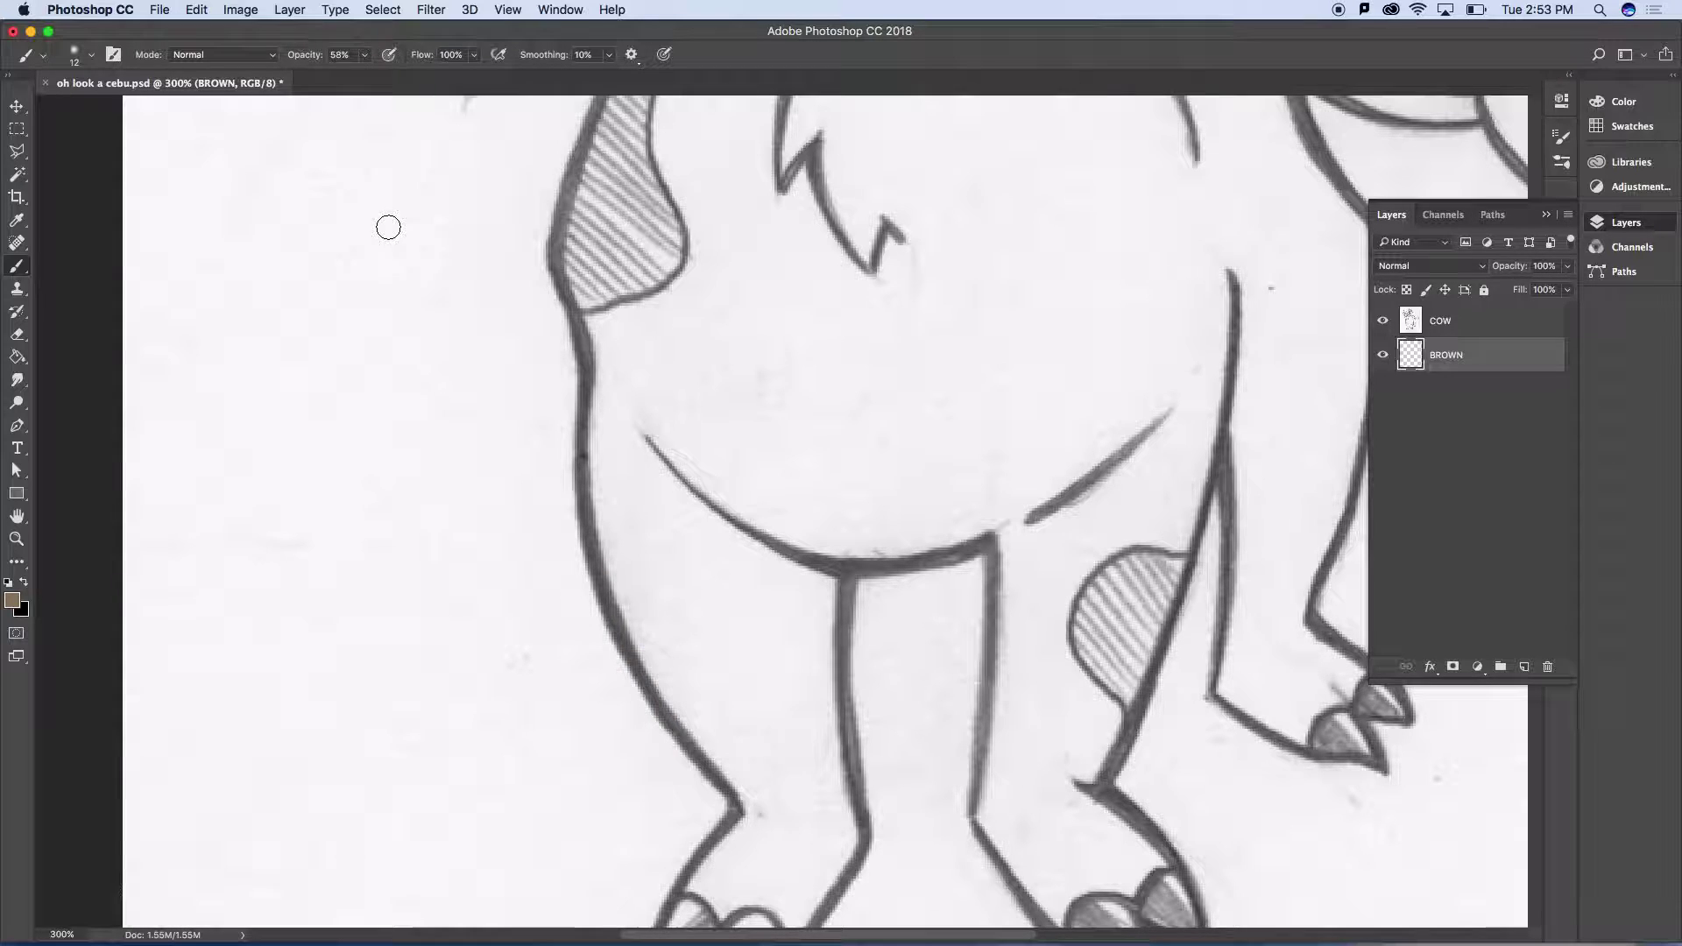
left_click(366, 58)
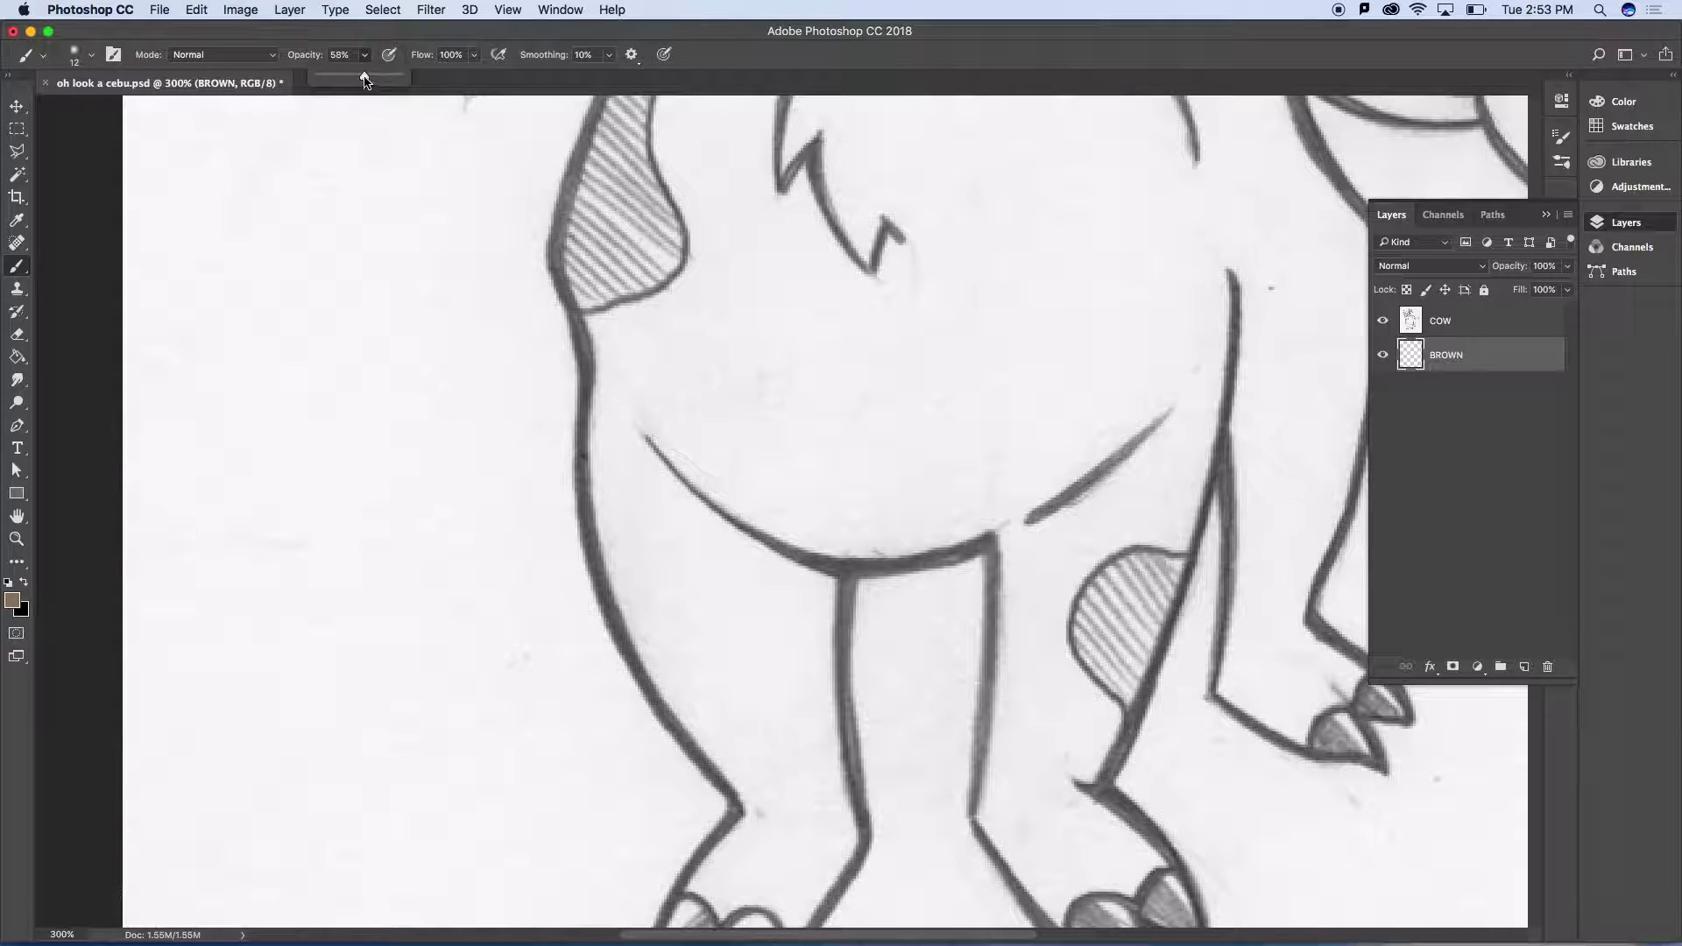
left_click(415, 78)
Paint solid brown over the whole left leg on BROWN, then fit the cow on screen
mouse_move(598, 503)
left_mouse_down()
mouse_move(615, 591)
mouse_move(587, 332)
mouse_move(612, 447)
mouse_move(605, 488)
mouse_move(592, 463)
mouse_move(604, 570)
mouse_move(678, 718)
mouse_move(751, 791)
mouse_move(618, 582)
mouse_move(645, 623)
mouse_move(611, 476)
mouse_move(619, 493)
mouse_move(635, 434)
mouse_move(657, 440)
mouse_move(661, 480)
mouse_move(653, 461)
mouse_move(693, 486)
mouse_move(654, 449)
mouse_move(812, 574)
mouse_move(628, 456)
mouse_move(634, 554)
mouse_move(637, 463)
mouse_move(653, 538)
mouse_move(697, 510)
mouse_move(811, 563)
mouse_move(838, 605)
mouse_move(838, 570)
mouse_move(857, 850)
mouse_move(813, 599)
mouse_move(830, 781)
mouse_move(762, 563)
mouse_move(662, 534)
mouse_move(724, 536)
mouse_move(665, 563)
mouse_move(658, 614)
mouse_move(623, 563)
mouse_move(762, 792)
mouse_move(695, 687)
mouse_move(733, 733)
mouse_move(747, 818)
mouse_move(692, 886)
mouse_move(793, 906)
mouse_move(822, 892)
mouse_move(739, 885)
mouse_move(735, 849)
mouse_move(750, 807)
mouse_move(739, 879)
mouse_move(820, 849)
mouse_move(750, 864)
mouse_move(762, 807)
mouse_move(778, 840)
mouse_move(777, 788)
mouse_move(815, 841)
mouse_move(796, 646)
mouse_move(799, 695)
mouse_move(728, 567)
mouse_move(678, 558)
mouse_move(660, 639)
mouse_move(679, 570)
mouse_move(770, 600)
mouse_move(796, 800)
mouse_move(682, 635)
mouse_move(690, 578)
left_mouse_up()
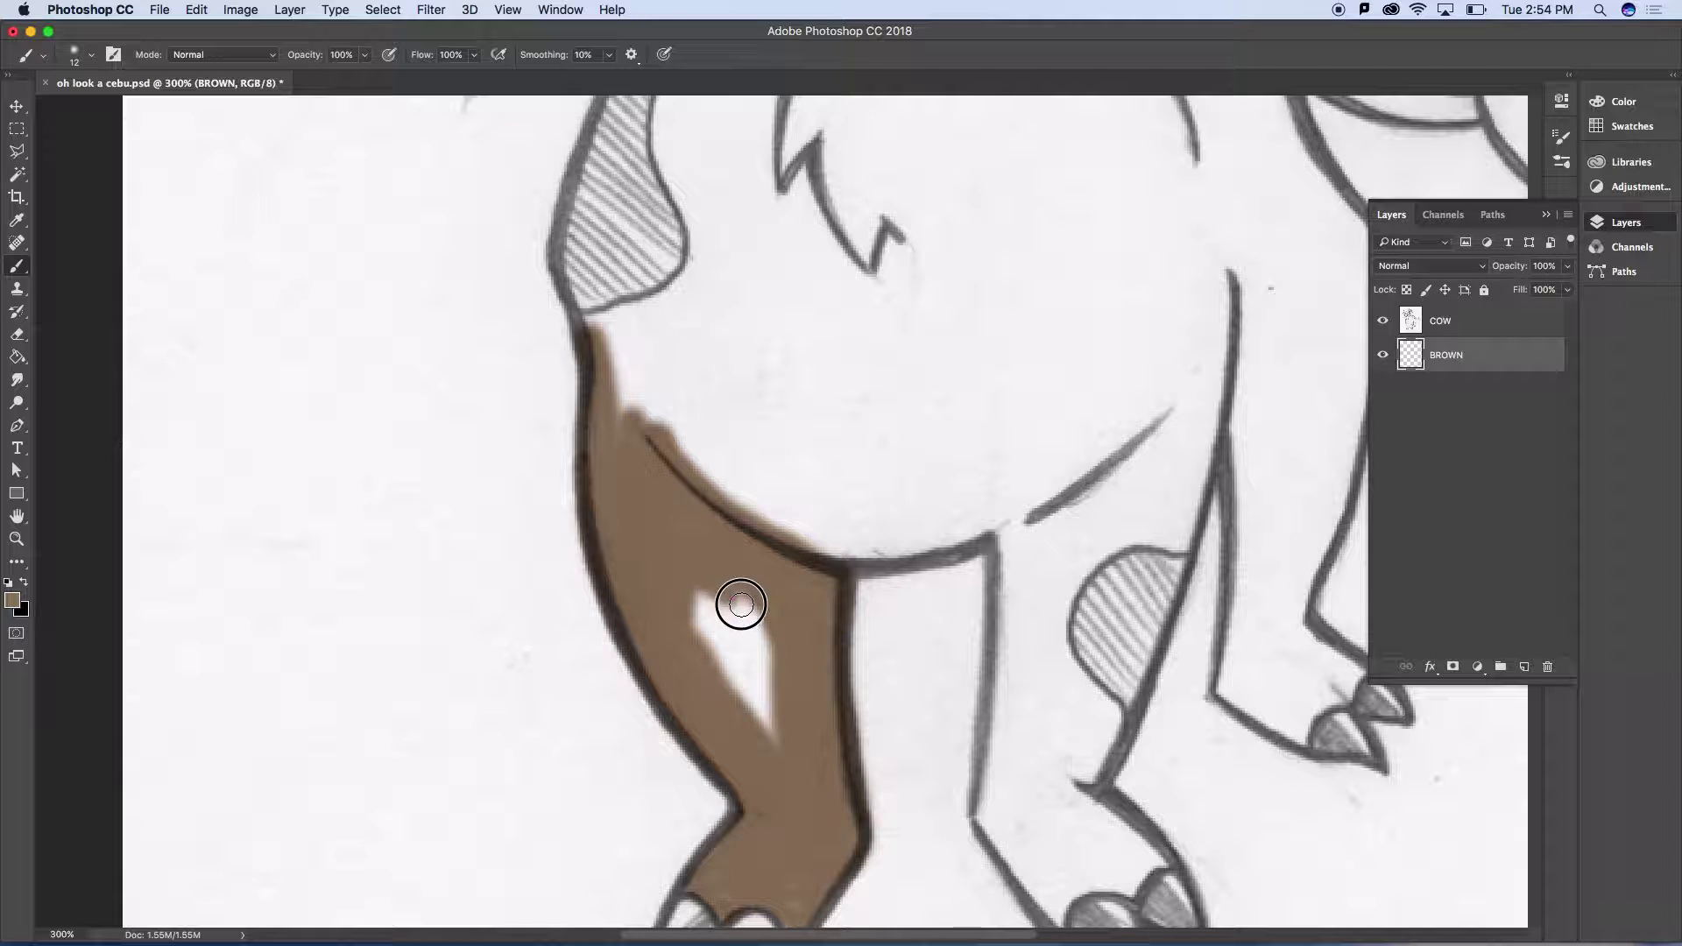
mouse_move(740, 605)
left_mouse_down()
mouse_move(781, 741)
mouse_move(727, 556)
mouse_move(692, 605)
mouse_move(712, 652)
mouse_move(689, 618)
mouse_move(752, 683)
mouse_move(706, 594)
mouse_move(767, 739)
mouse_move(715, 582)
mouse_move(677, 642)
mouse_move(686, 686)
mouse_move(723, 678)
mouse_move(735, 613)
mouse_move(803, 596)
mouse_move(713, 578)
mouse_move(693, 524)
mouse_move(660, 531)
mouse_move(608, 397)
mouse_move(599, 447)
mouse_move(600, 347)
mouse_move(649, 437)
mouse_move(638, 417)
mouse_move(815, 539)
mouse_move(701, 492)
mouse_move(842, 546)
mouse_move(817, 546)
mouse_move(879, 550)
mouse_move(850, 566)
mouse_move(984, 529)
mouse_move(924, 540)
mouse_move(774, 521)
mouse_move(871, 522)
mouse_move(692, 450)
mouse_move(630, 399)
mouse_move(826, 511)
left_mouse_up()
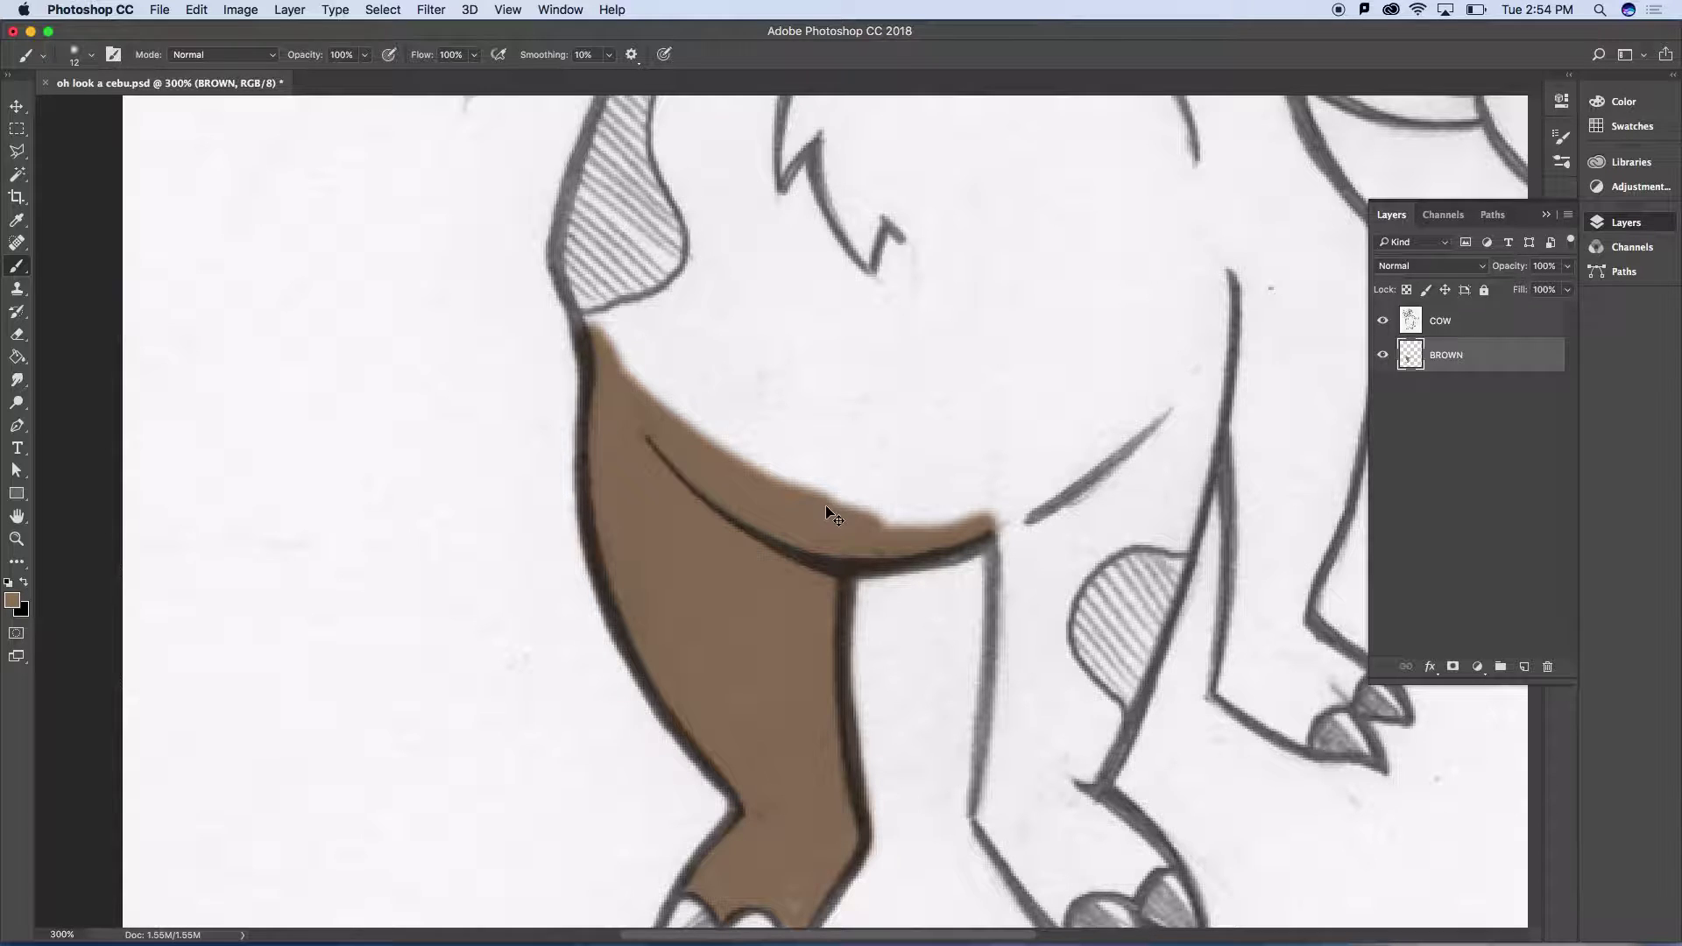
key("super+1")
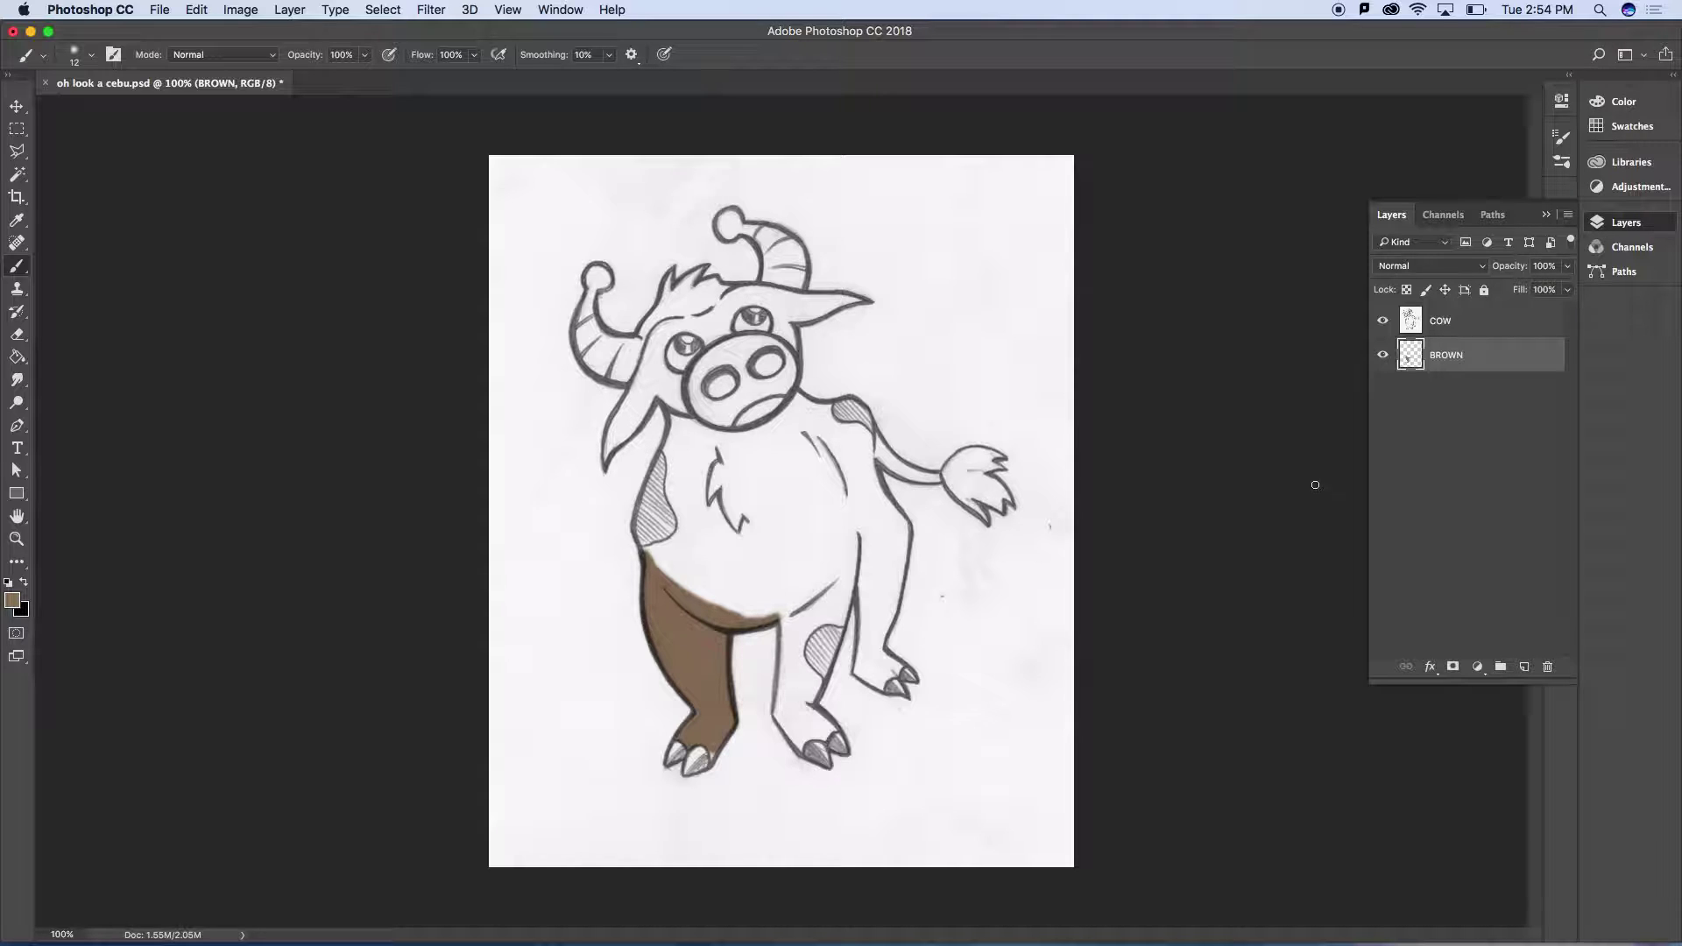
Toggle the BROWN layer off and on, then zoom to 600% on the leg's belly-line edge
left_click(1382, 355)
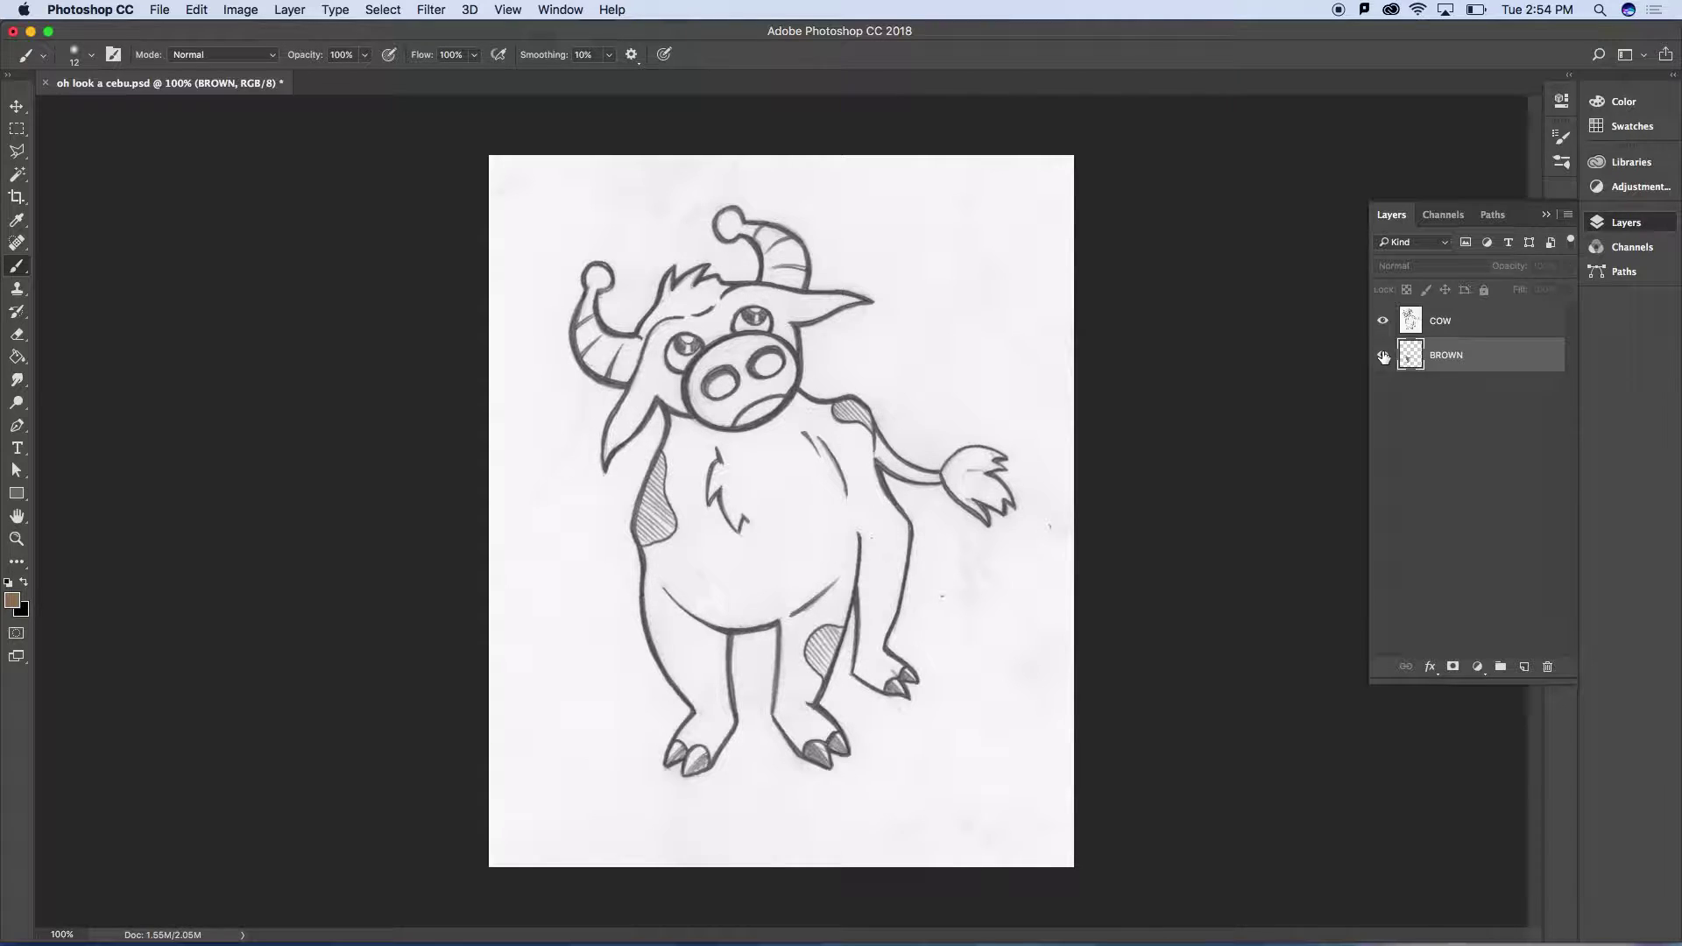
left_click(1382, 355)
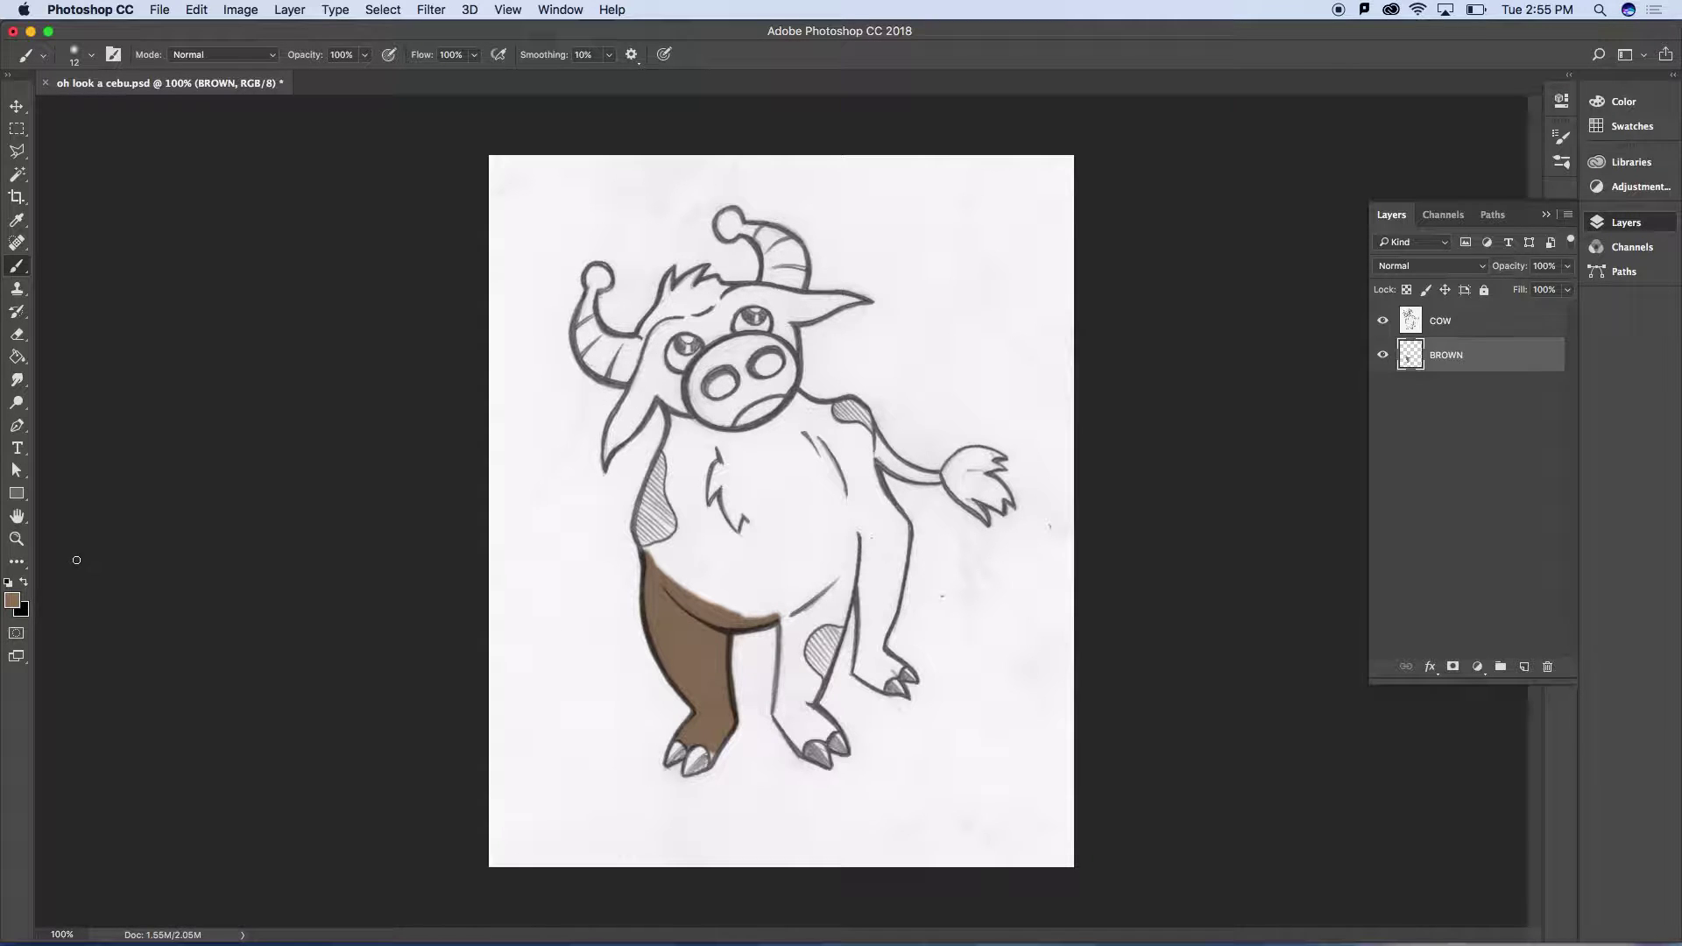
left_click(17, 539)
left_click(671, 682)
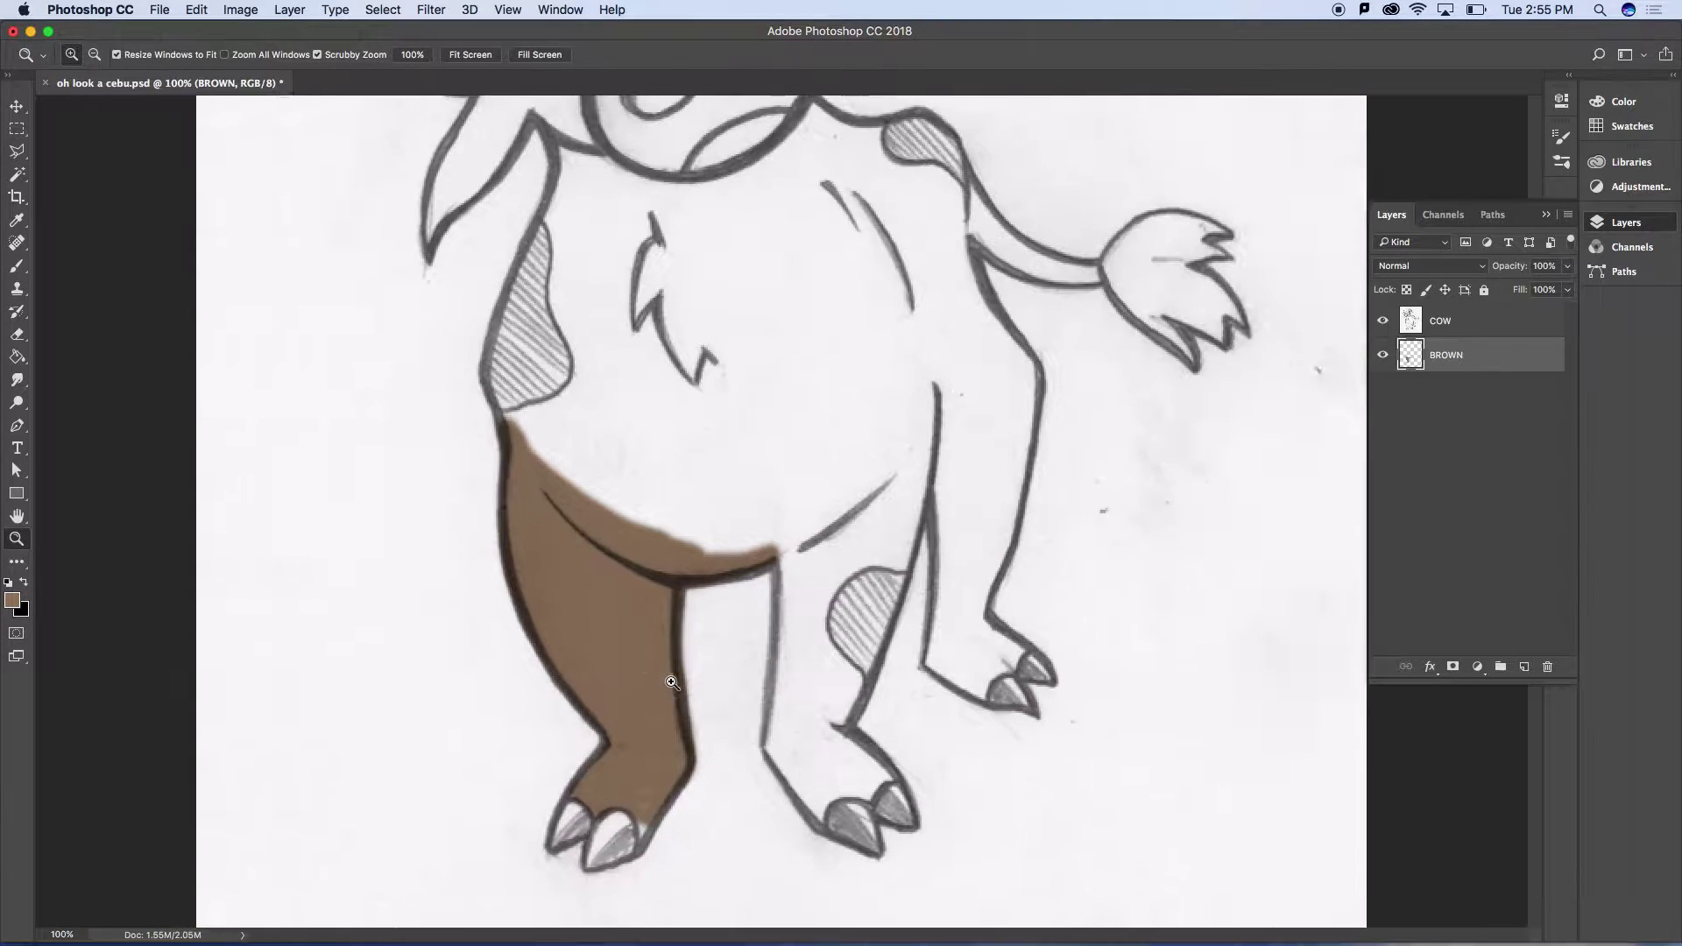
left_click(671, 683)
left_click(671, 682)
left_click(671, 682)
left_click(671, 682)
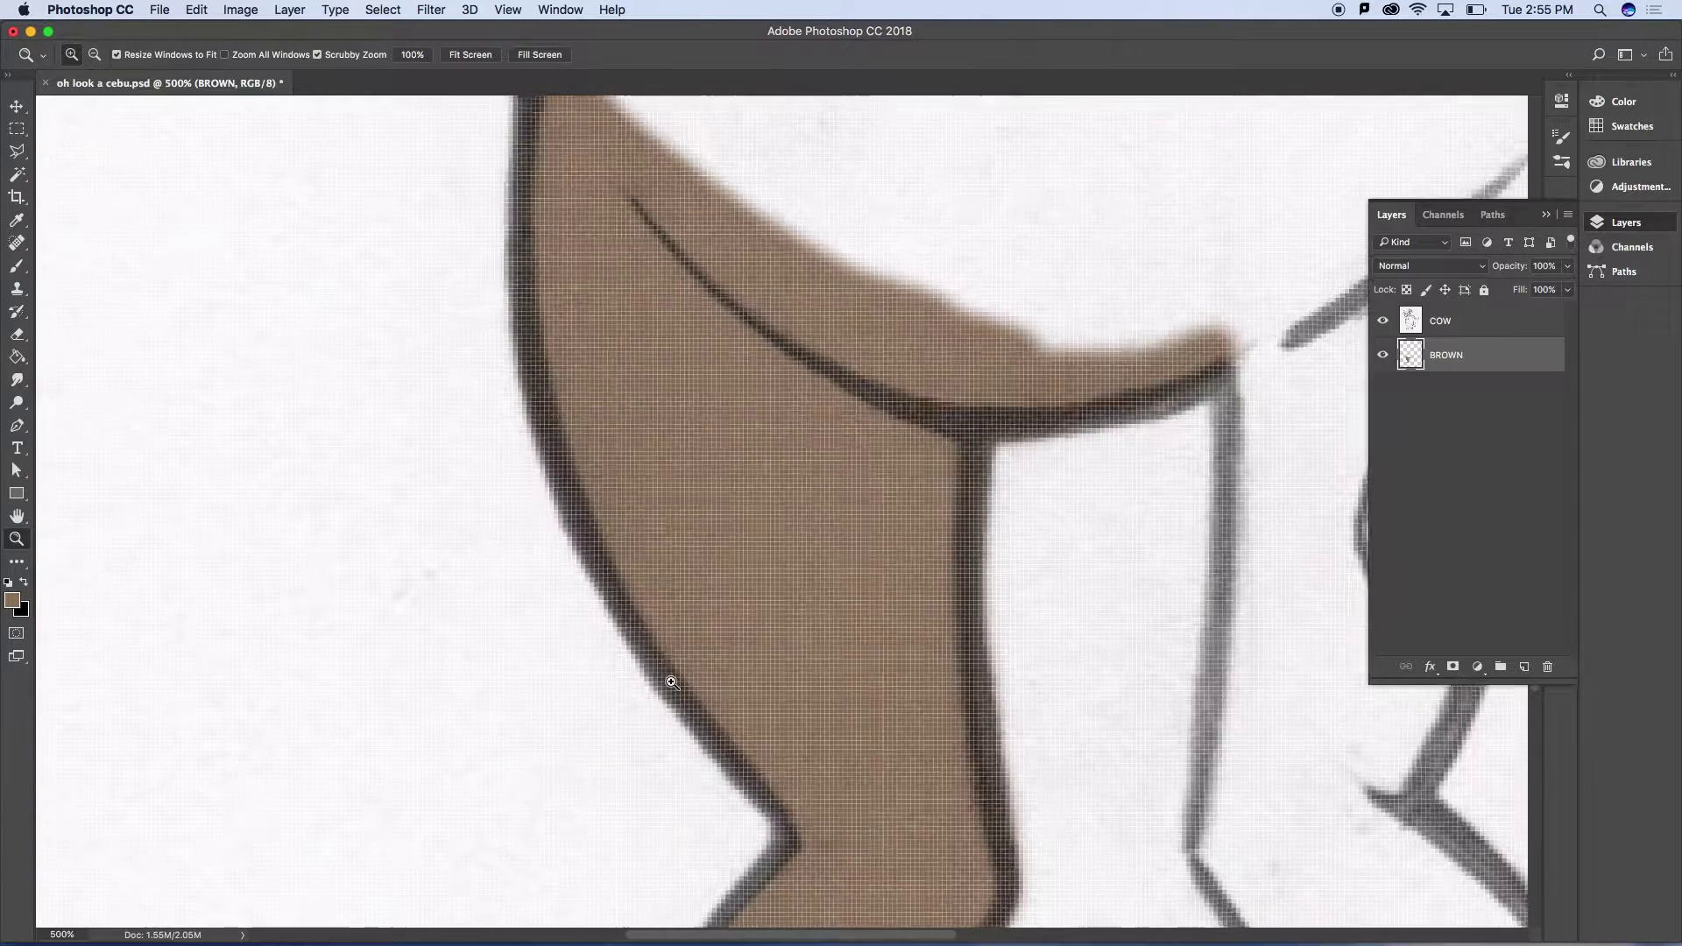
left_click(670, 682)
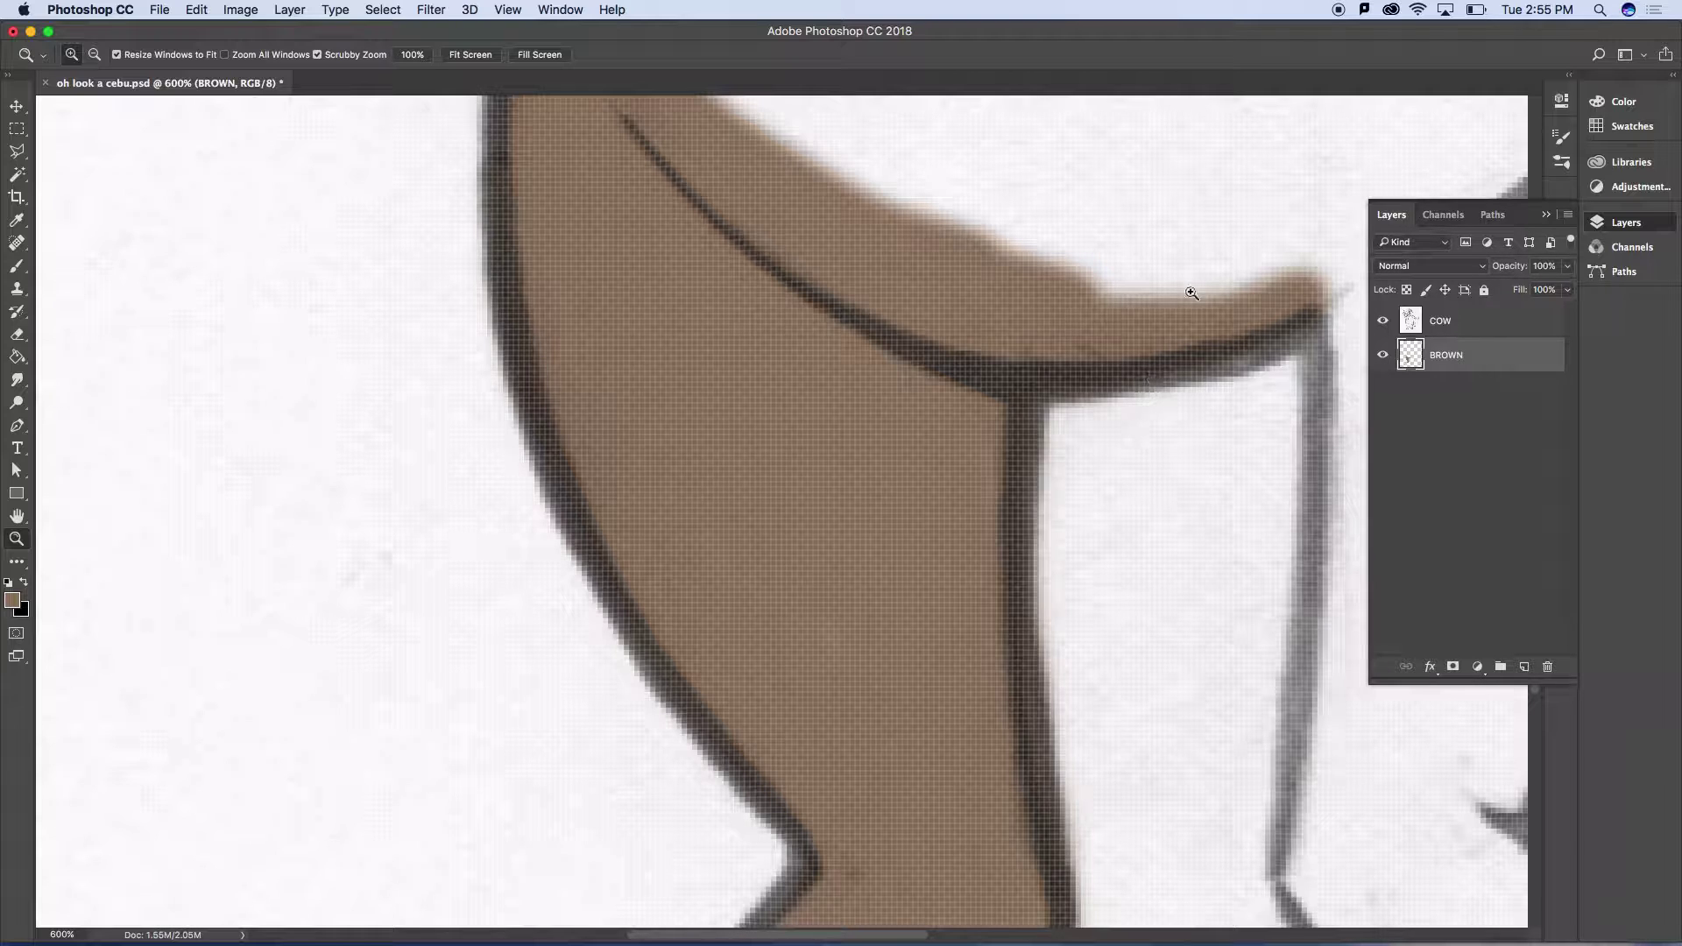
left_click(236, 11)
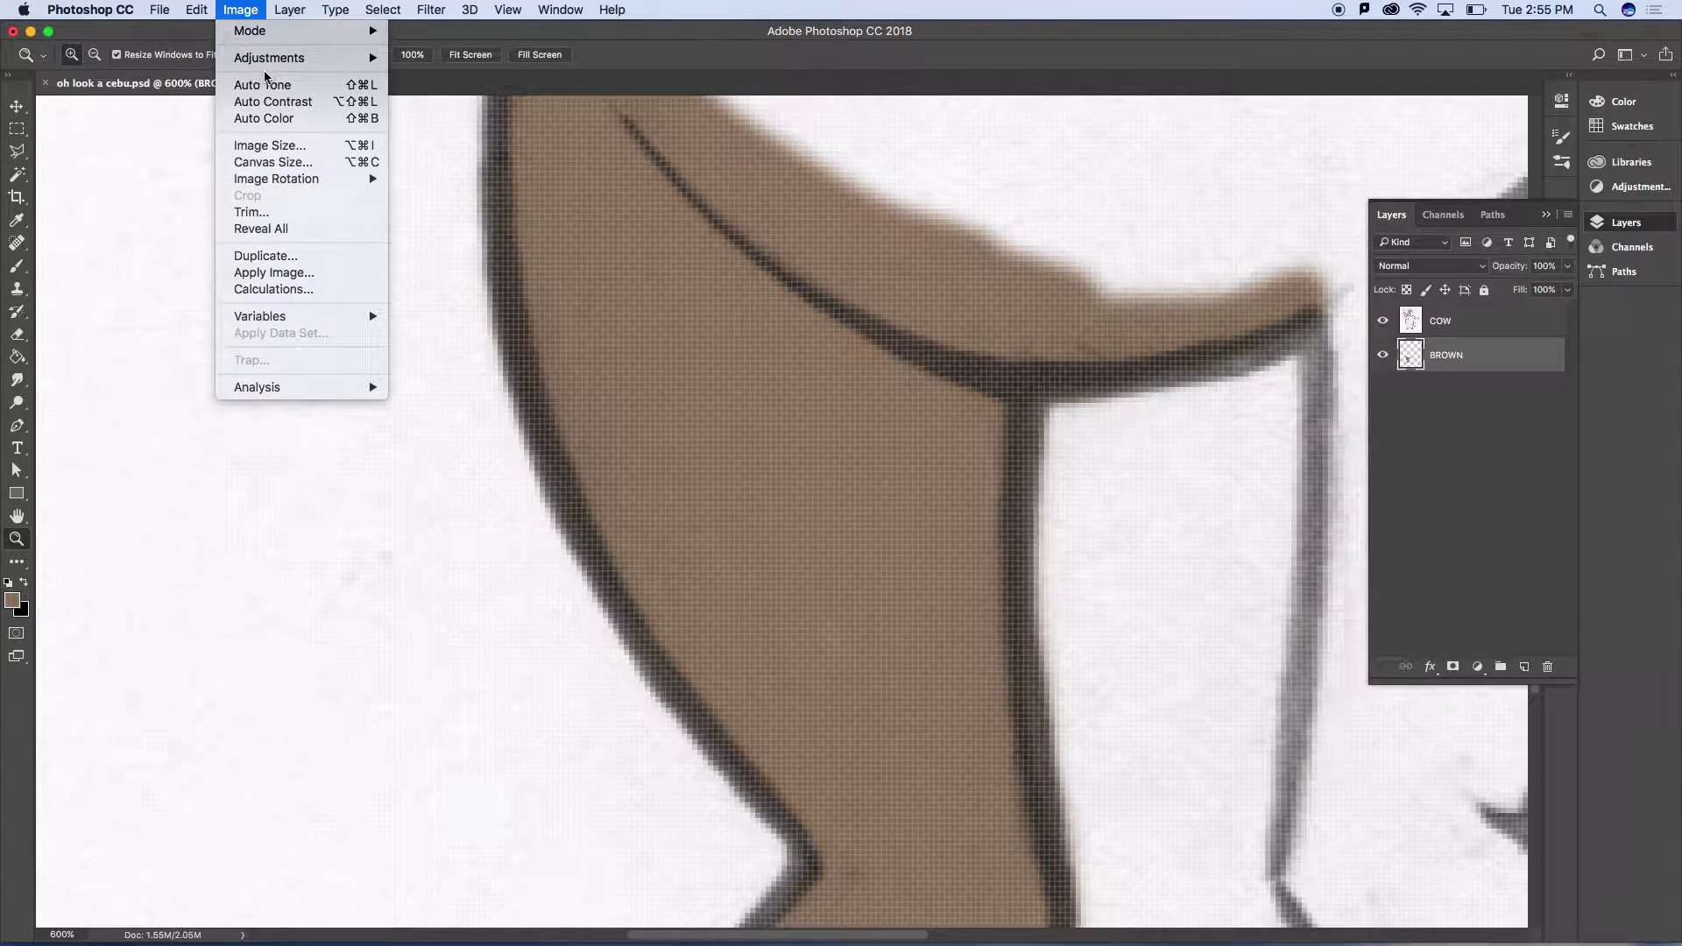
Open Hue/Saturation, close it with 0 values leaving the leg unchanged, then zoom out
mouse_move(272, 60)
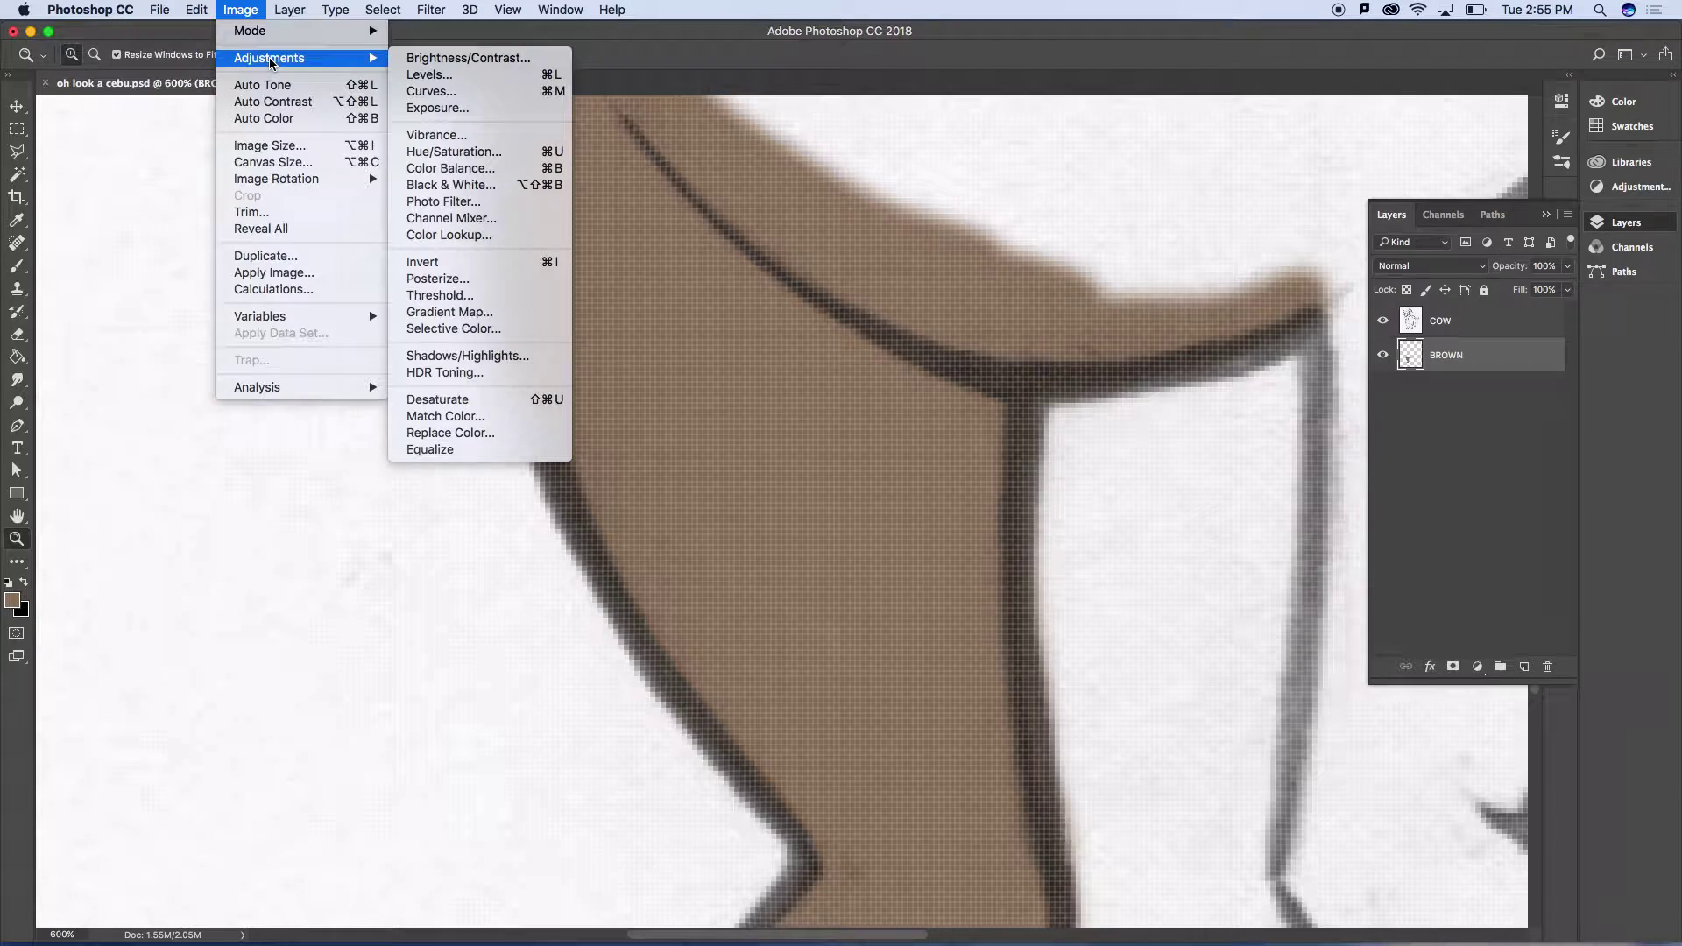
left_click(454, 152)
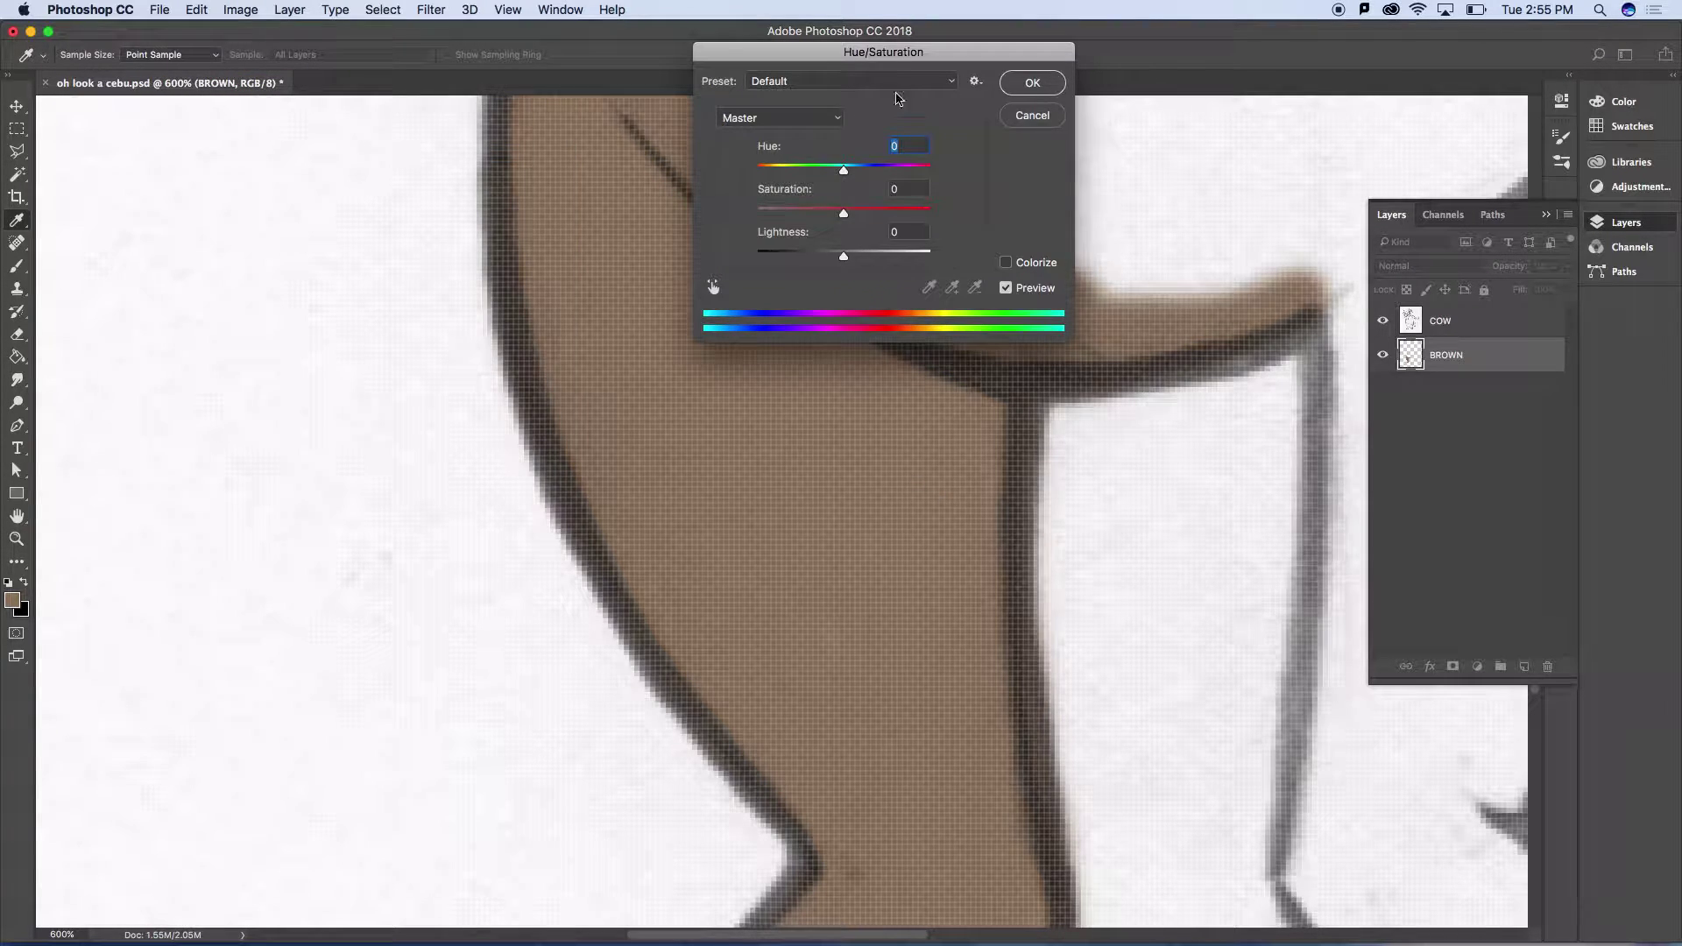
left_click_drag(895, 61, 341, 169)
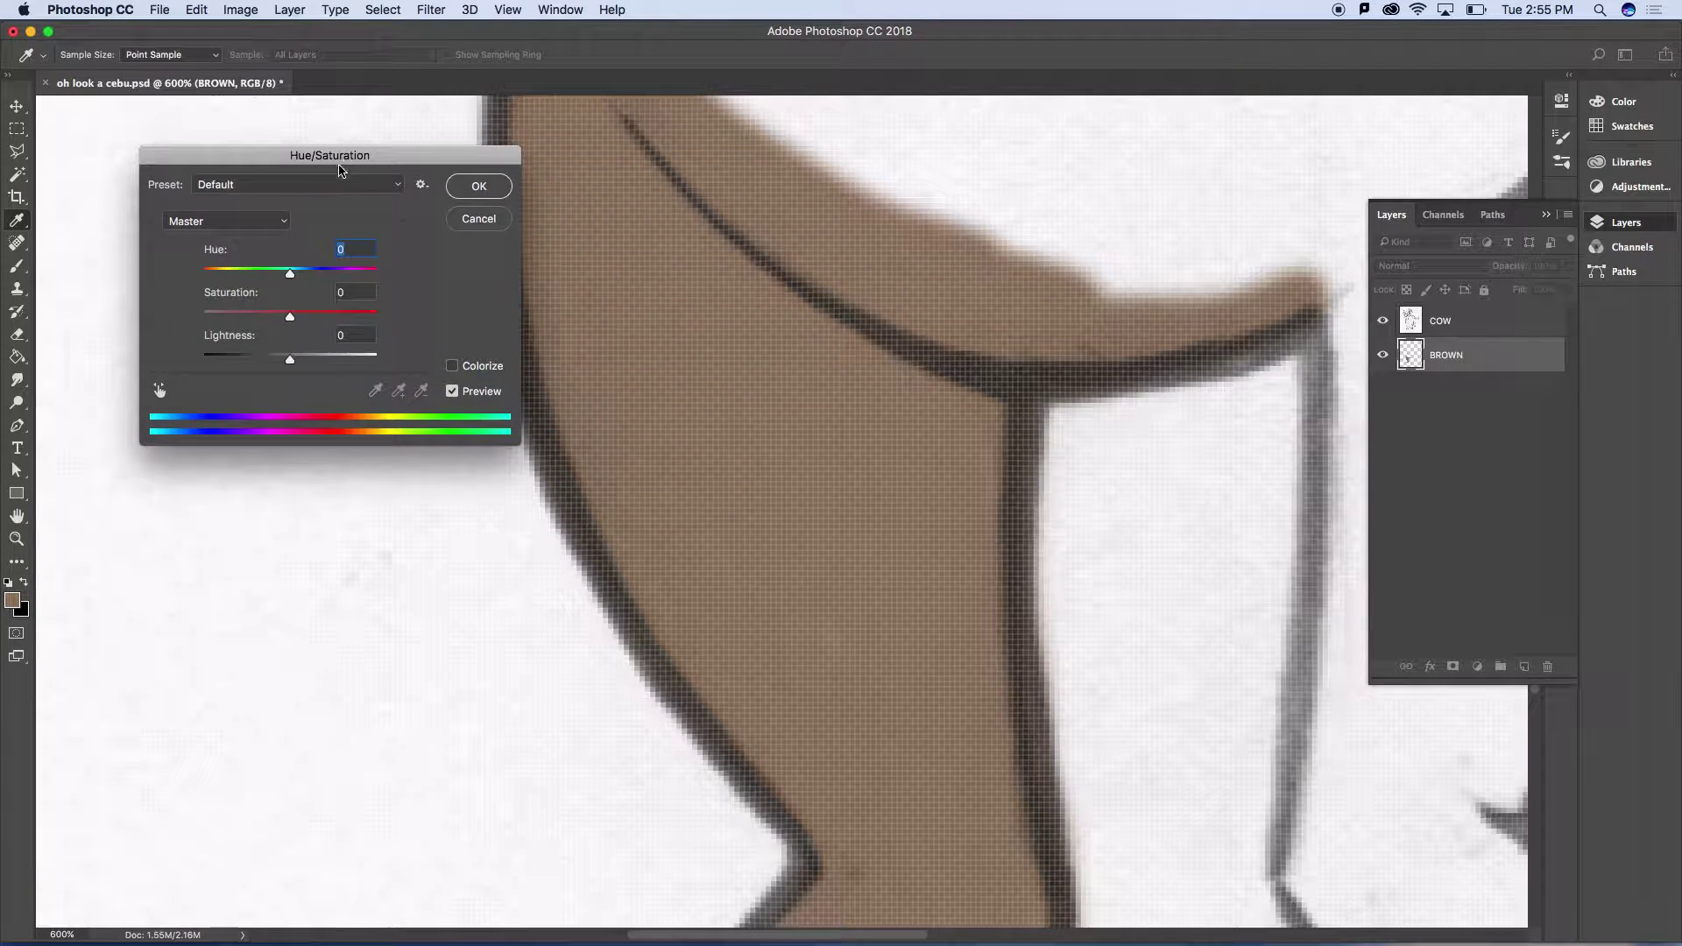
left_click(495, 187)
key("z")
key("super+minus")
key("super+minus")
key("super+minus")
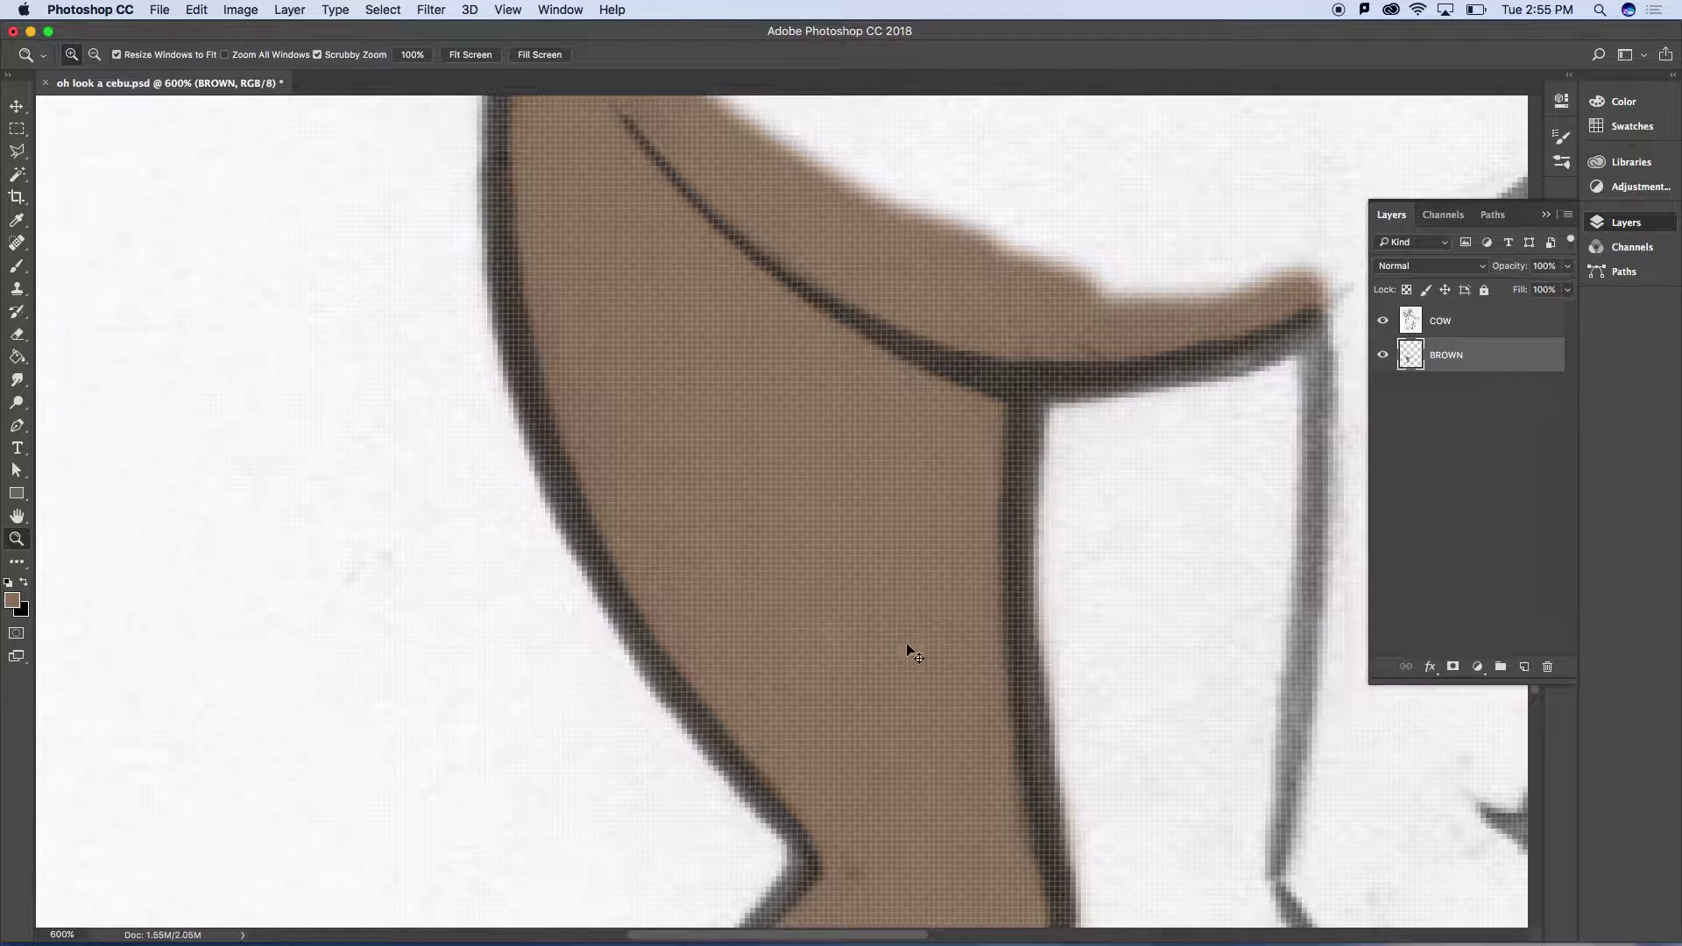
Set the foreground colour to darker brown #64492f and zoom in on the hatched leg spot
key("super+minus")
key("super+minus")
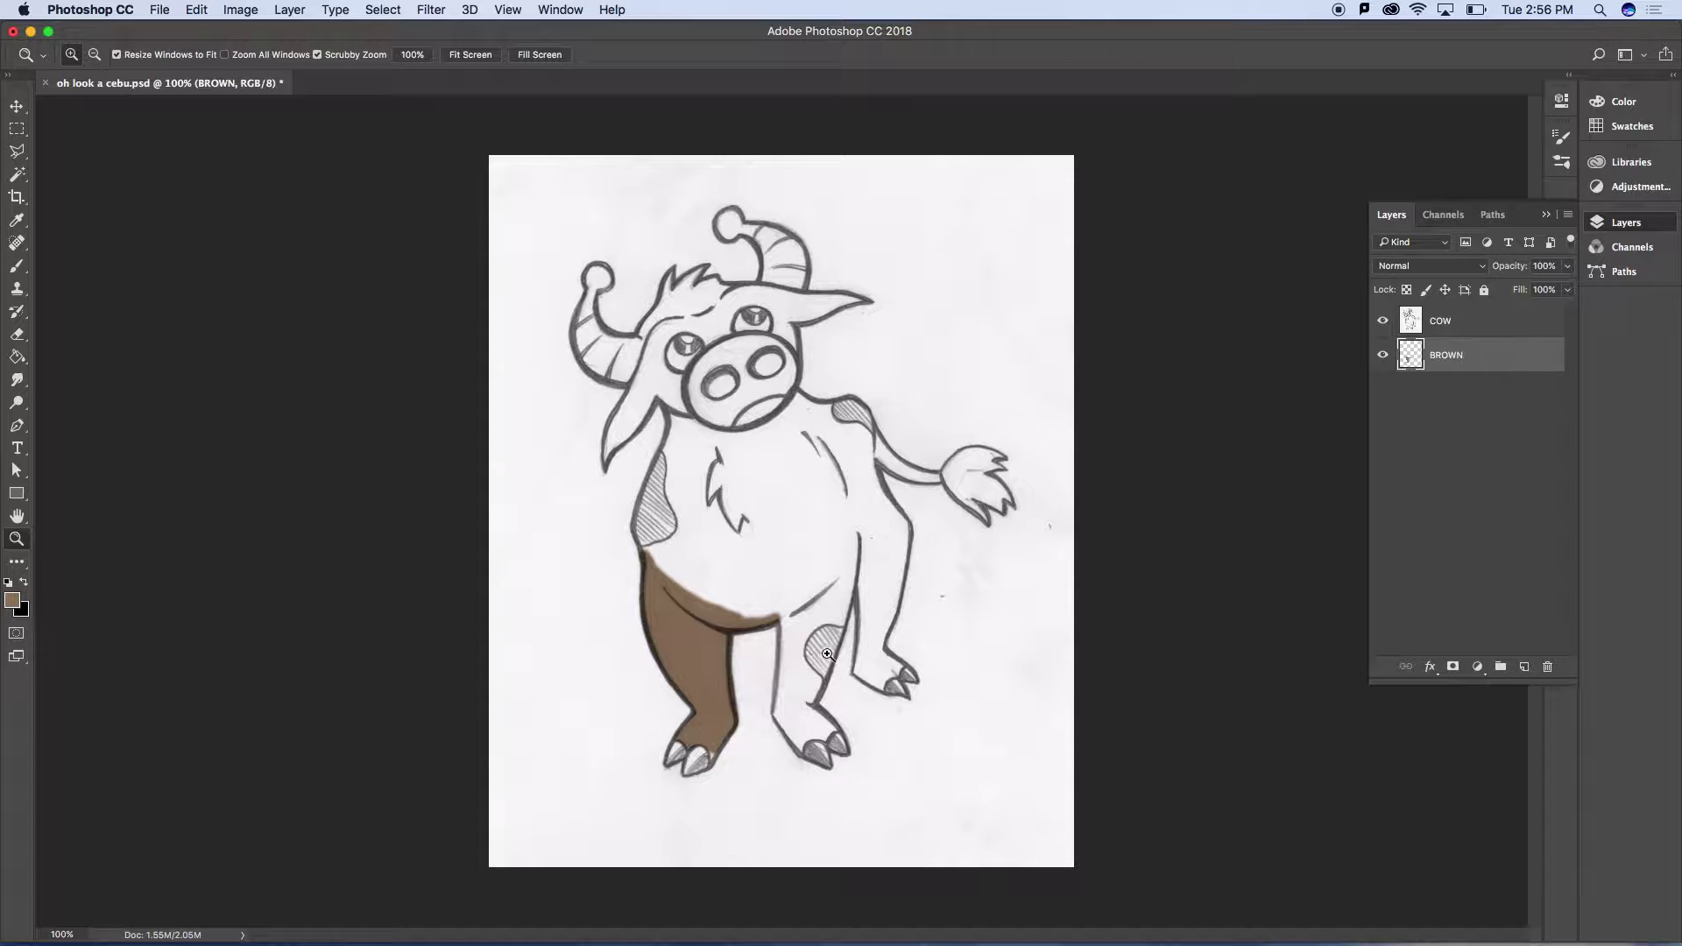
left_click(13, 600)
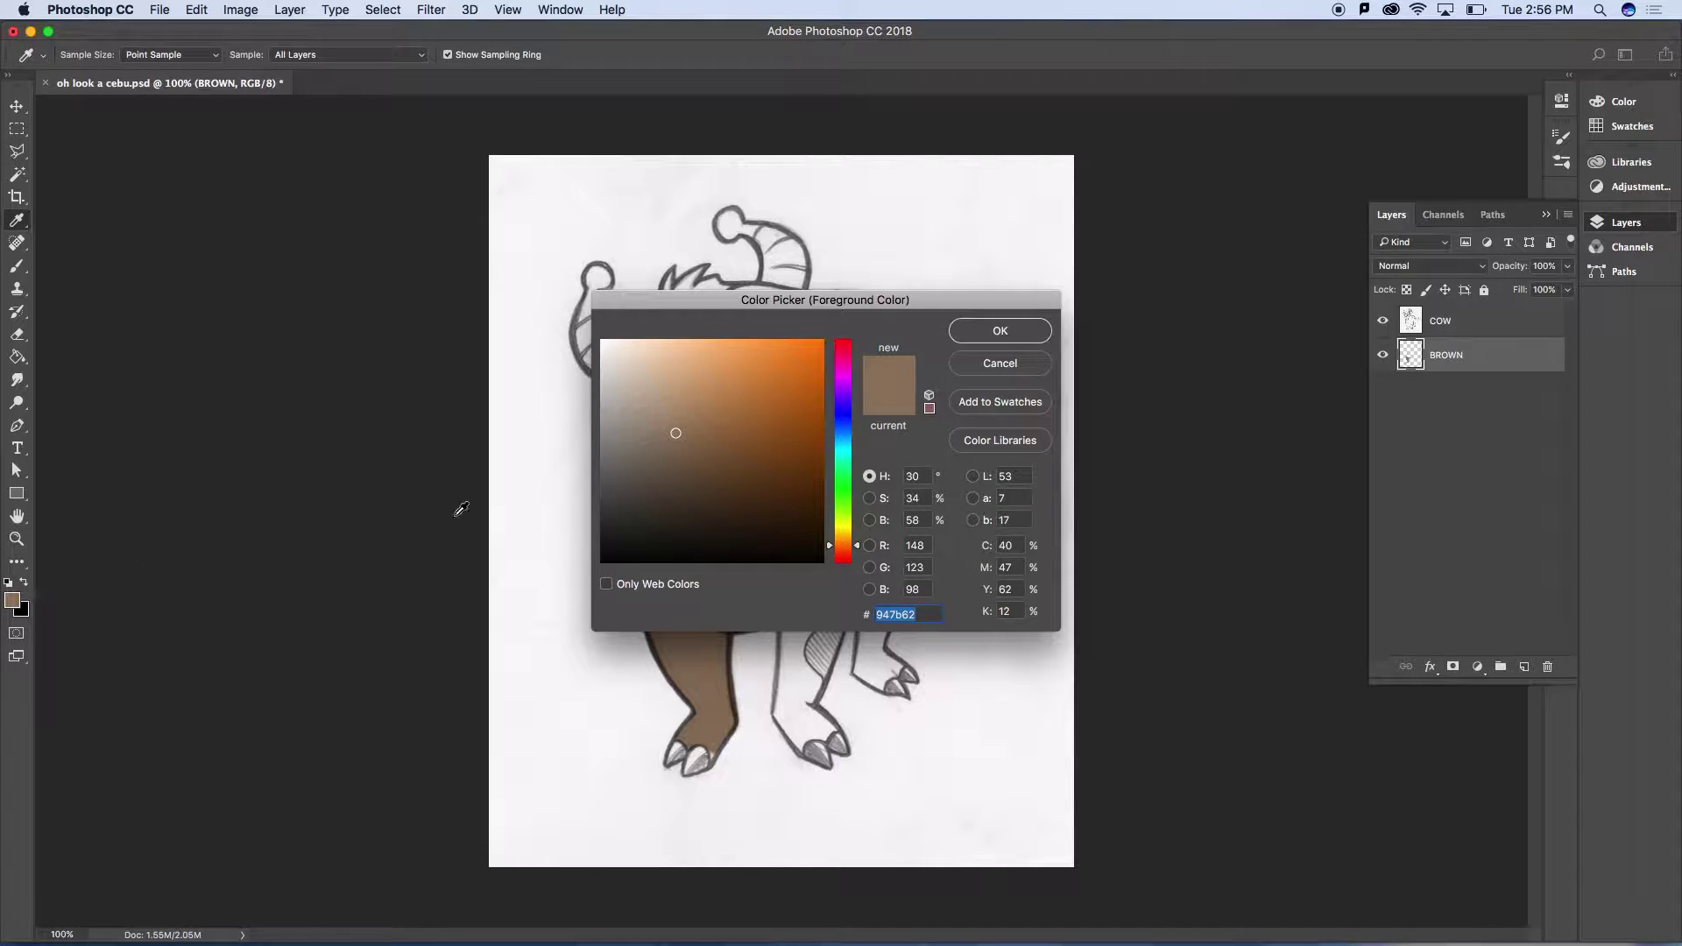
left_click(718, 474)
left_click(992, 332)
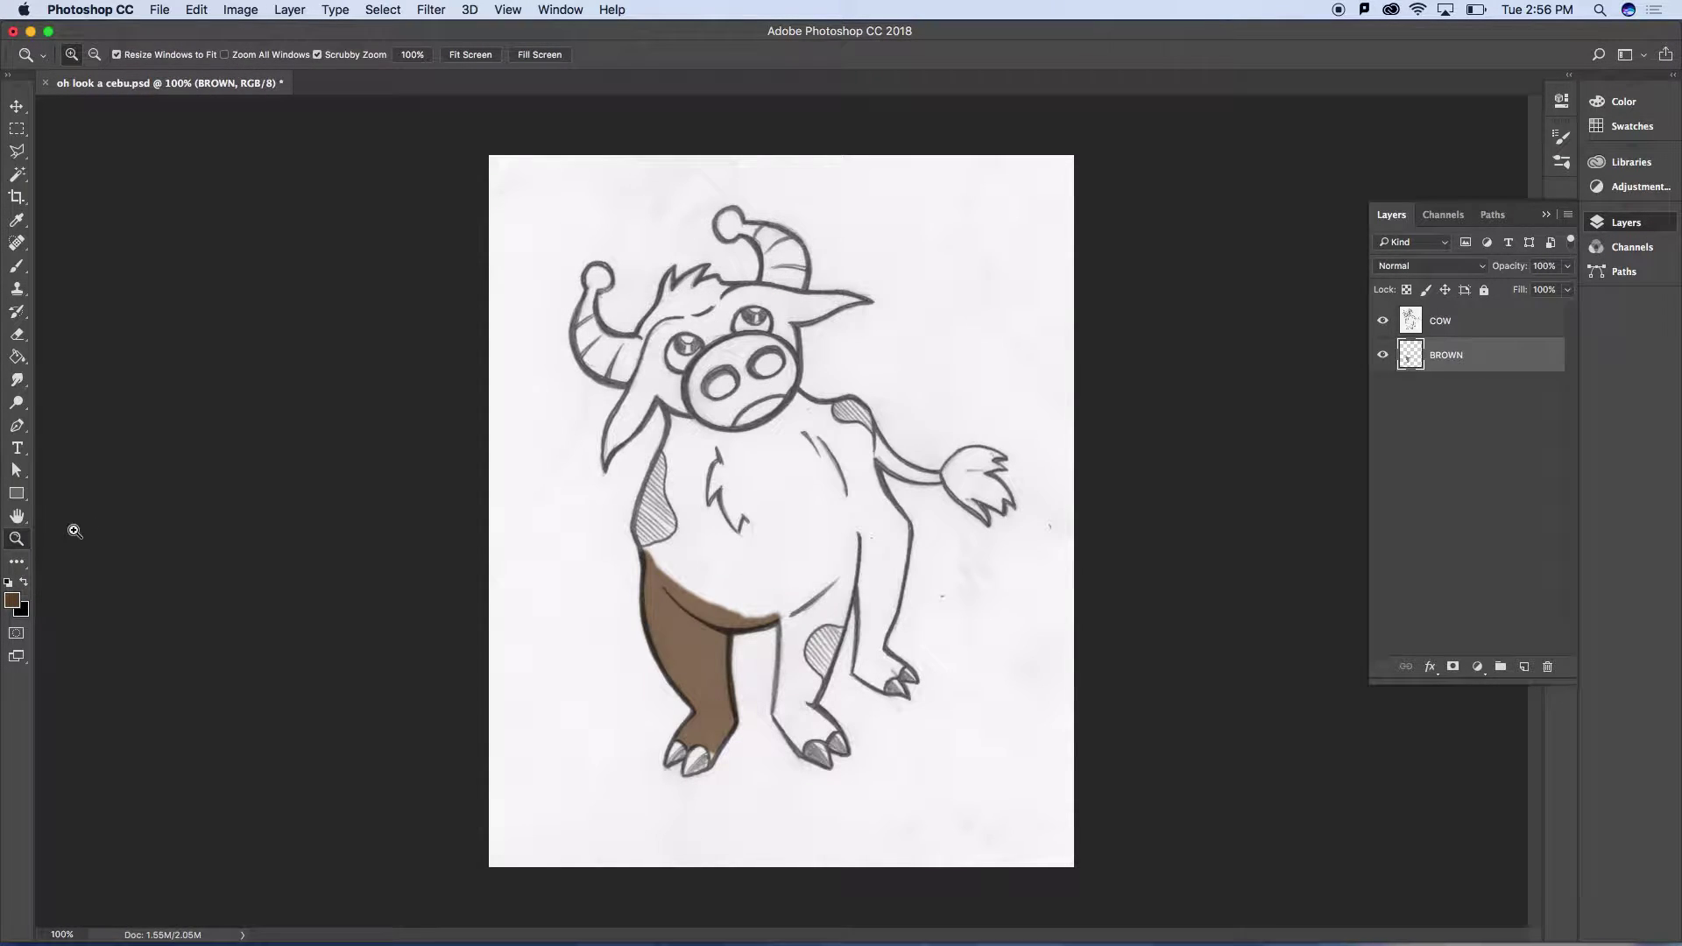
mouse_move(776, 607)
left_mouse_down()
mouse_move(935, 740)
mouse_move(747, 548)
mouse_move(383, 245)
mouse_move(351, 194)
left_mouse_up()
key("space")
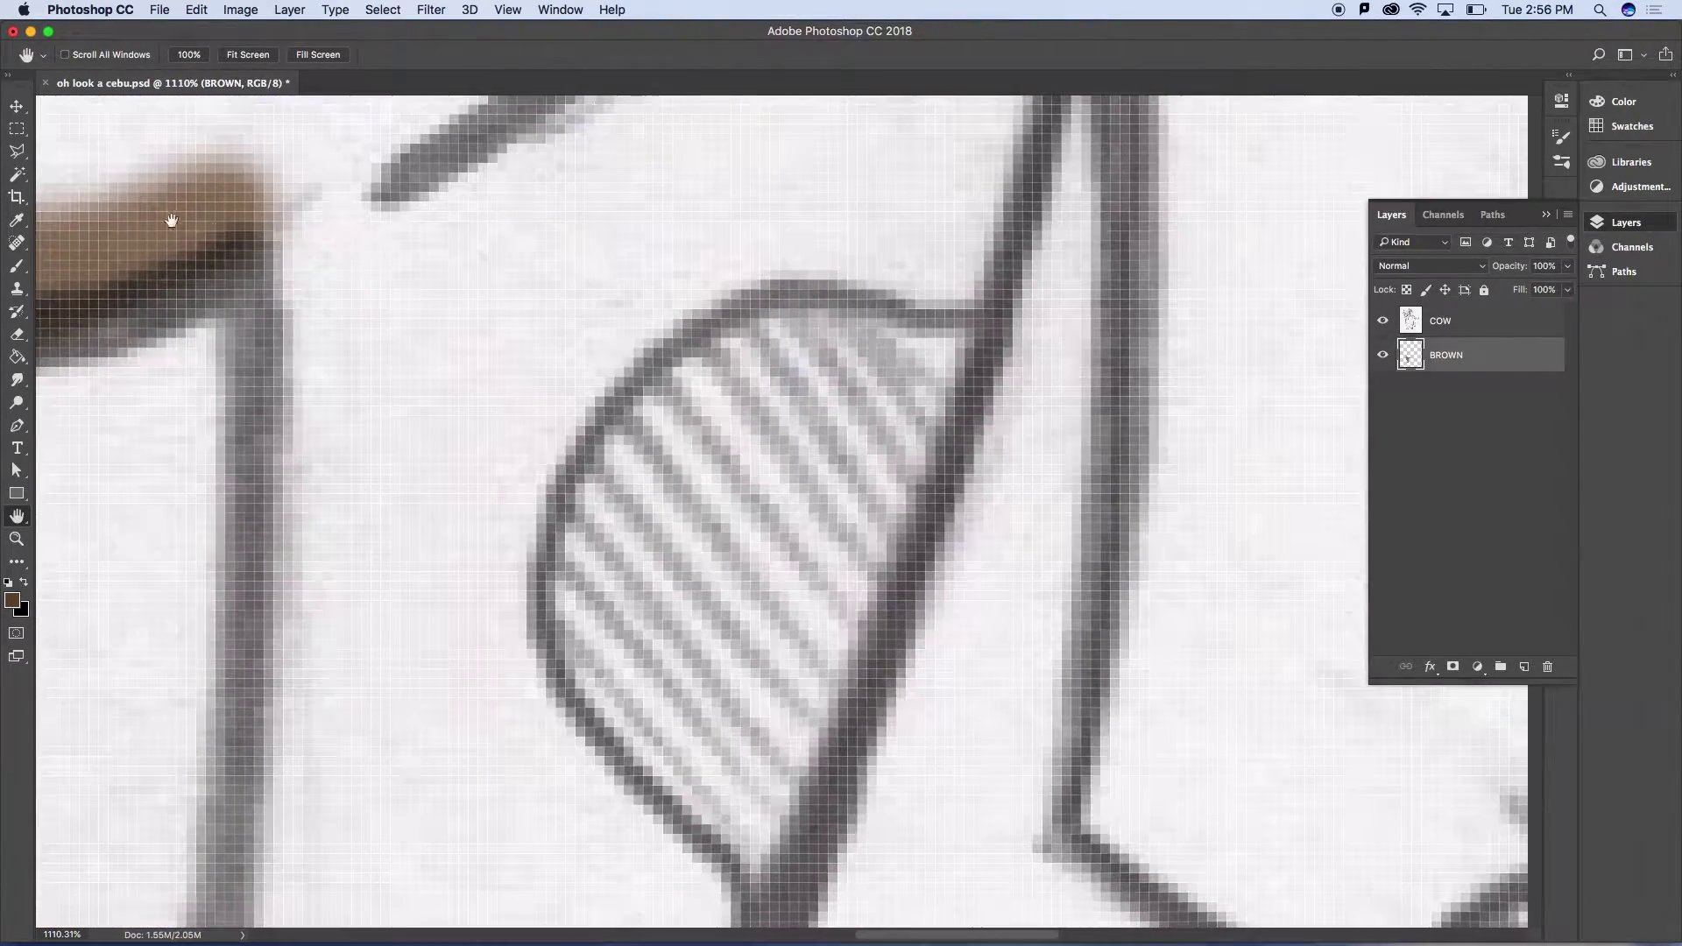
left_click(18, 267)
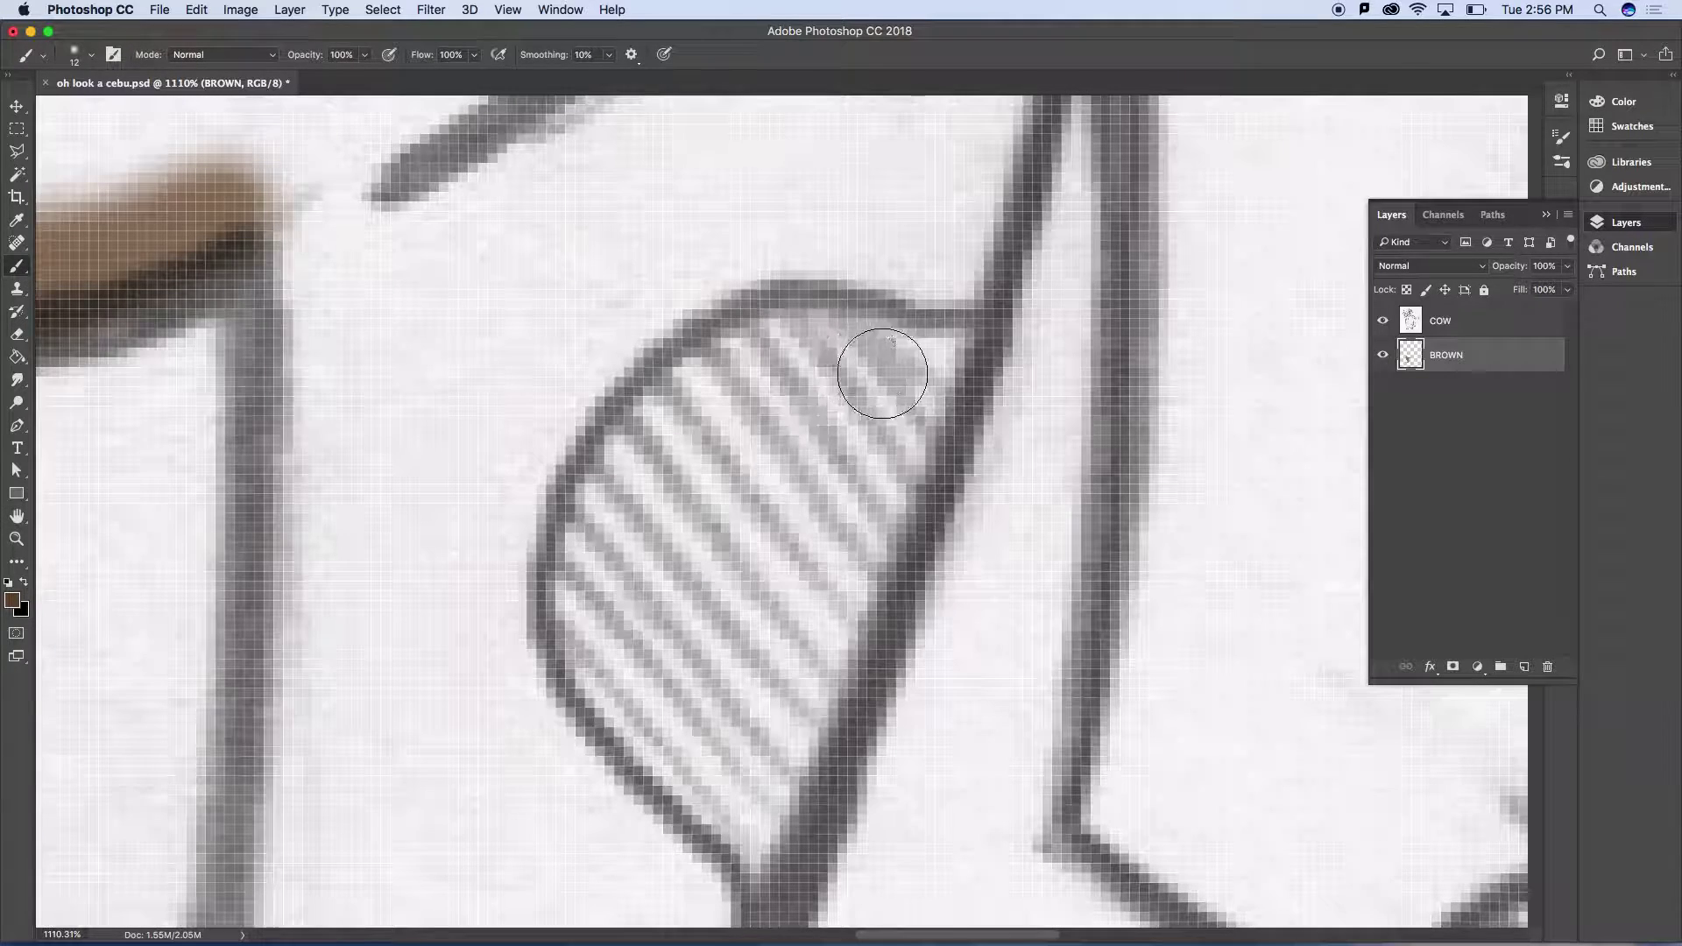
Set the brush size to 8 px in the brush preset picker
left_click(92, 56)
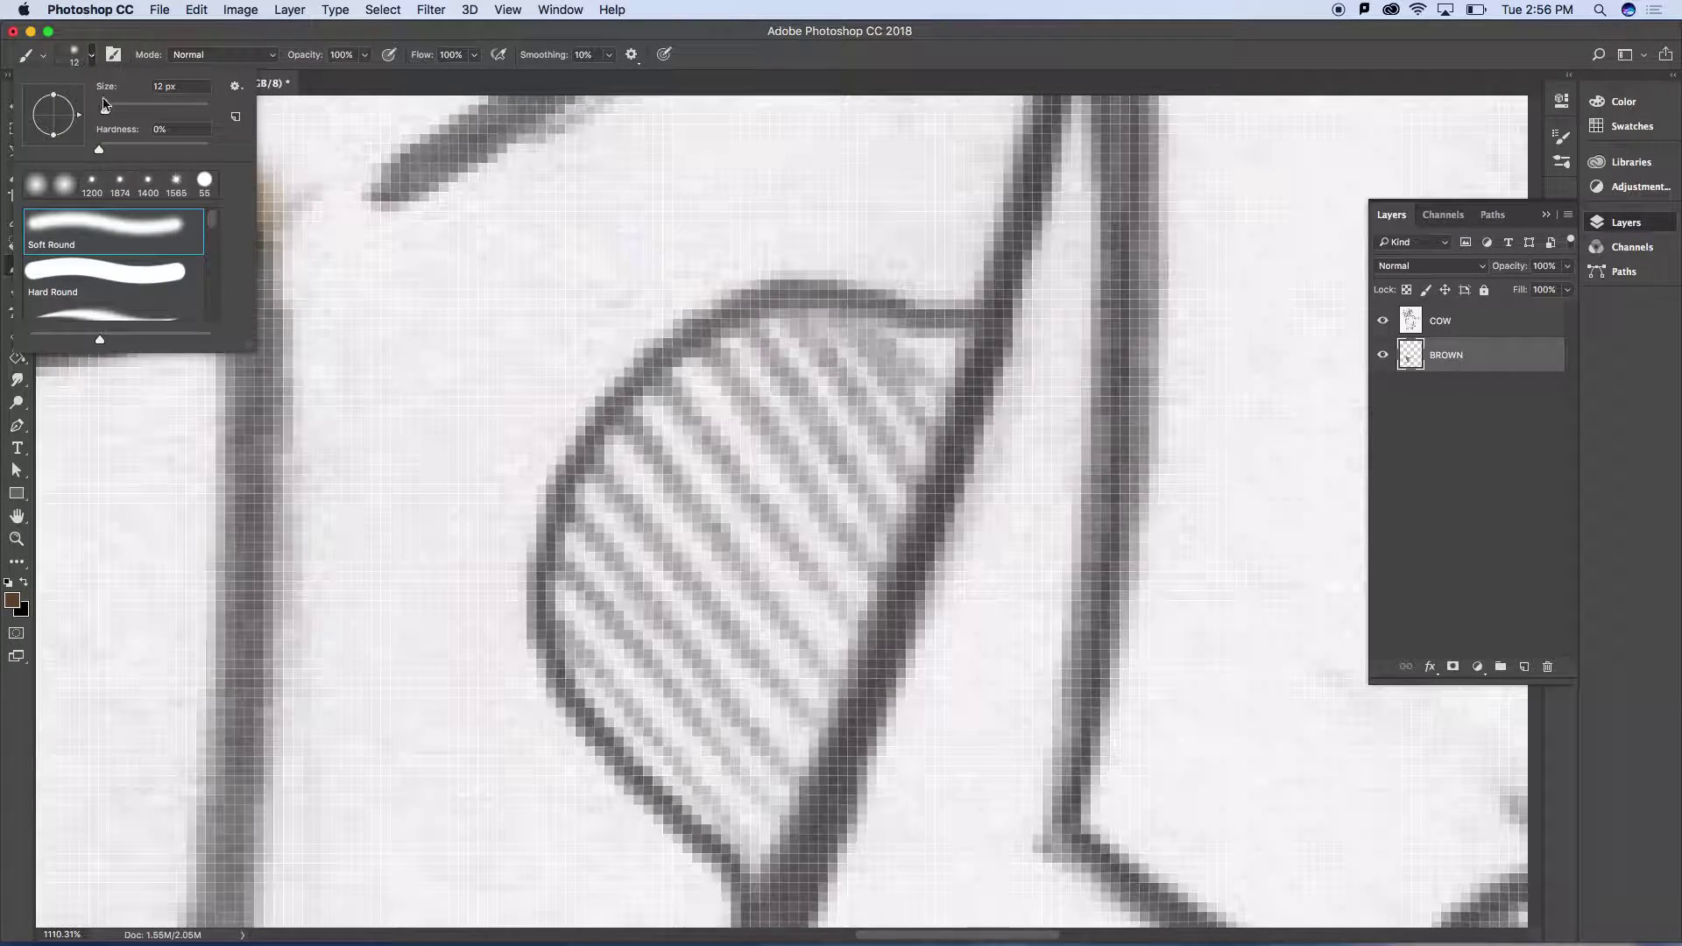
left_click(106, 116)
left_click(158, 87)
type("8")
key("Return")
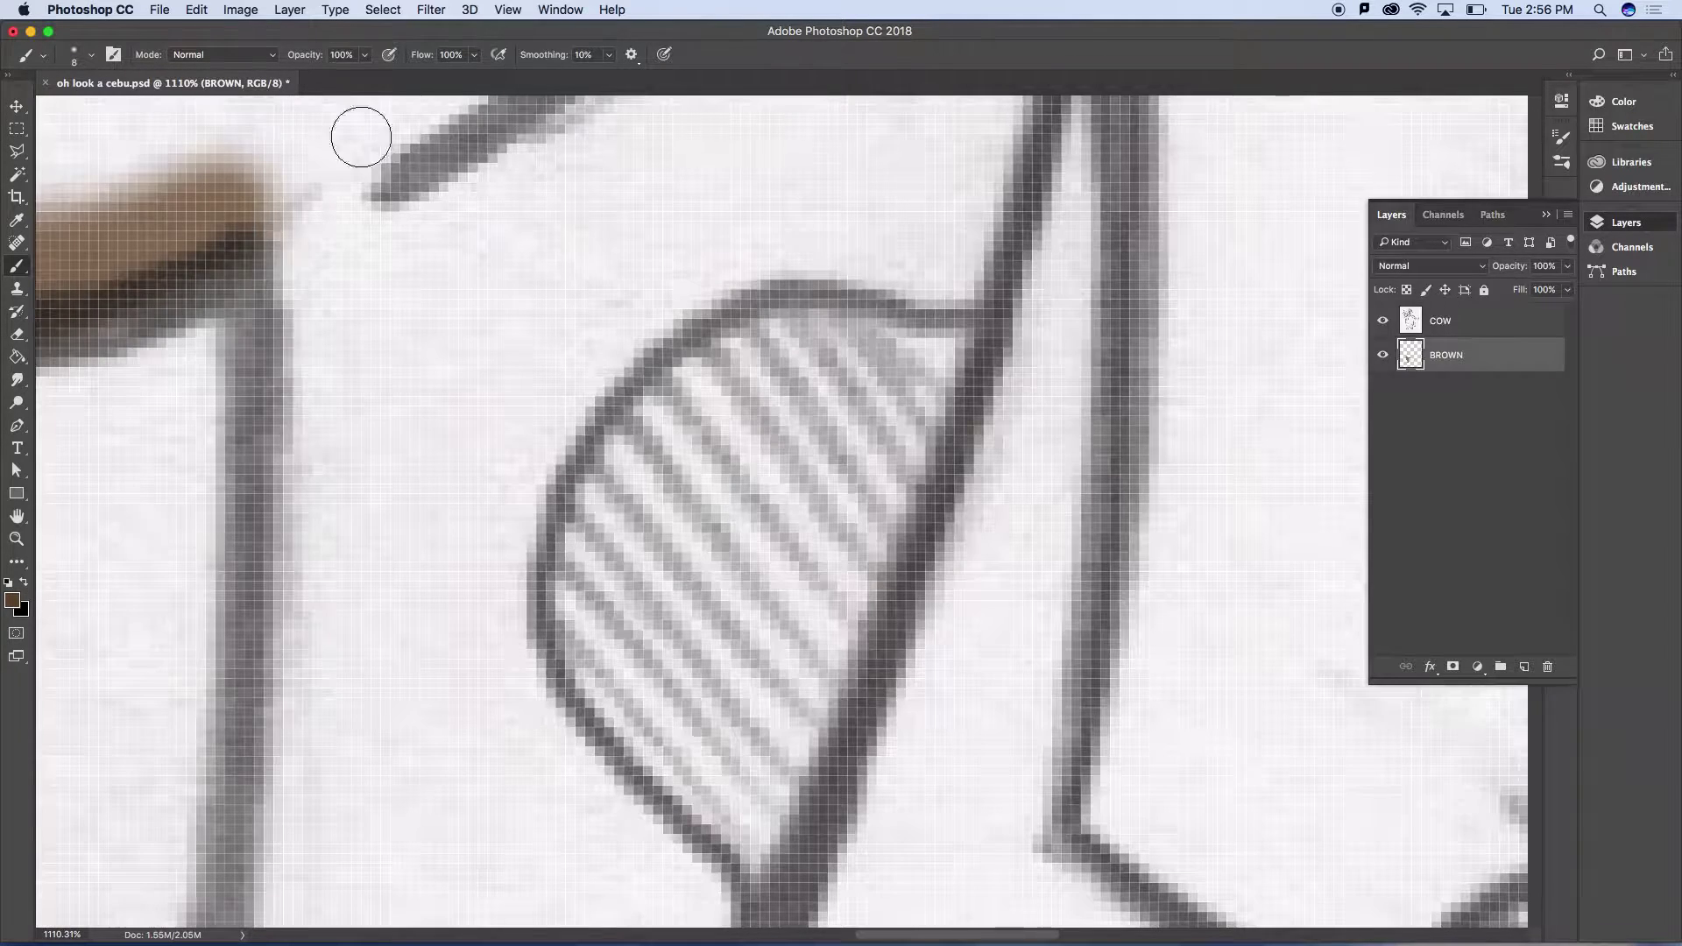
Paint the hatched spot on the cow's right leg solid dark brown, then zoom out
mouse_move(941, 343)
left_mouse_down()
mouse_move(810, 326)
mouse_move(706, 367)
mouse_move(615, 455)
mouse_move(578, 548)
mouse_move(591, 688)
mouse_move(755, 869)
mouse_move(834, 619)
mouse_move(813, 700)
mouse_move(948, 352)
mouse_move(887, 595)
mouse_move(778, 883)
mouse_move(742, 791)
mouse_move(594, 648)
mouse_move(701, 709)
mouse_move(758, 692)
mouse_move(758, 777)
mouse_move(741, 721)
mouse_move(827, 594)
mouse_move(886, 382)
mouse_move(842, 355)
mouse_move(702, 401)
mouse_move(632, 487)
mouse_move(603, 573)
mouse_move(622, 629)
mouse_move(642, 526)
mouse_move(663, 631)
mouse_move(732, 645)
mouse_move(713, 676)
mouse_move(706, 514)
mouse_move(777, 399)
mouse_move(769, 554)
mouse_move(795, 516)
mouse_move(741, 490)
mouse_move(749, 451)
mouse_move(701, 391)
mouse_move(841, 397)
mouse_move(811, 522)
mouse_move(664, 645)
left_mouse_up()
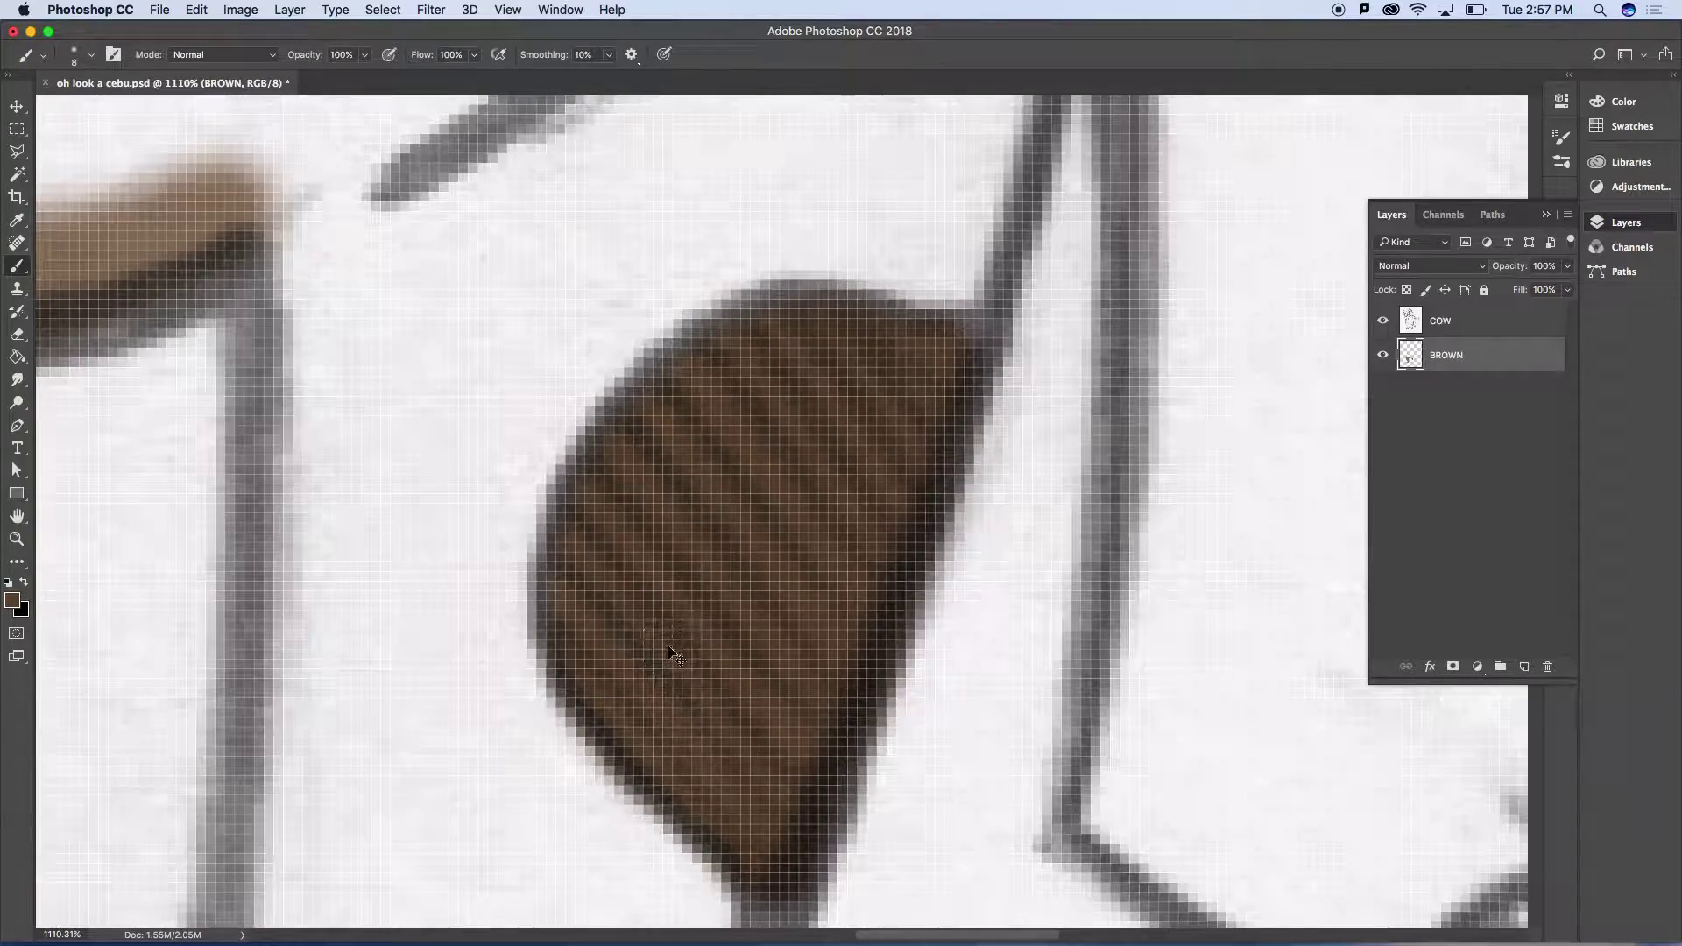
key("super+minus")
key("super+minus")
key("super+minus")
key("super+minus")
key("super+minus")
key("super+minus")
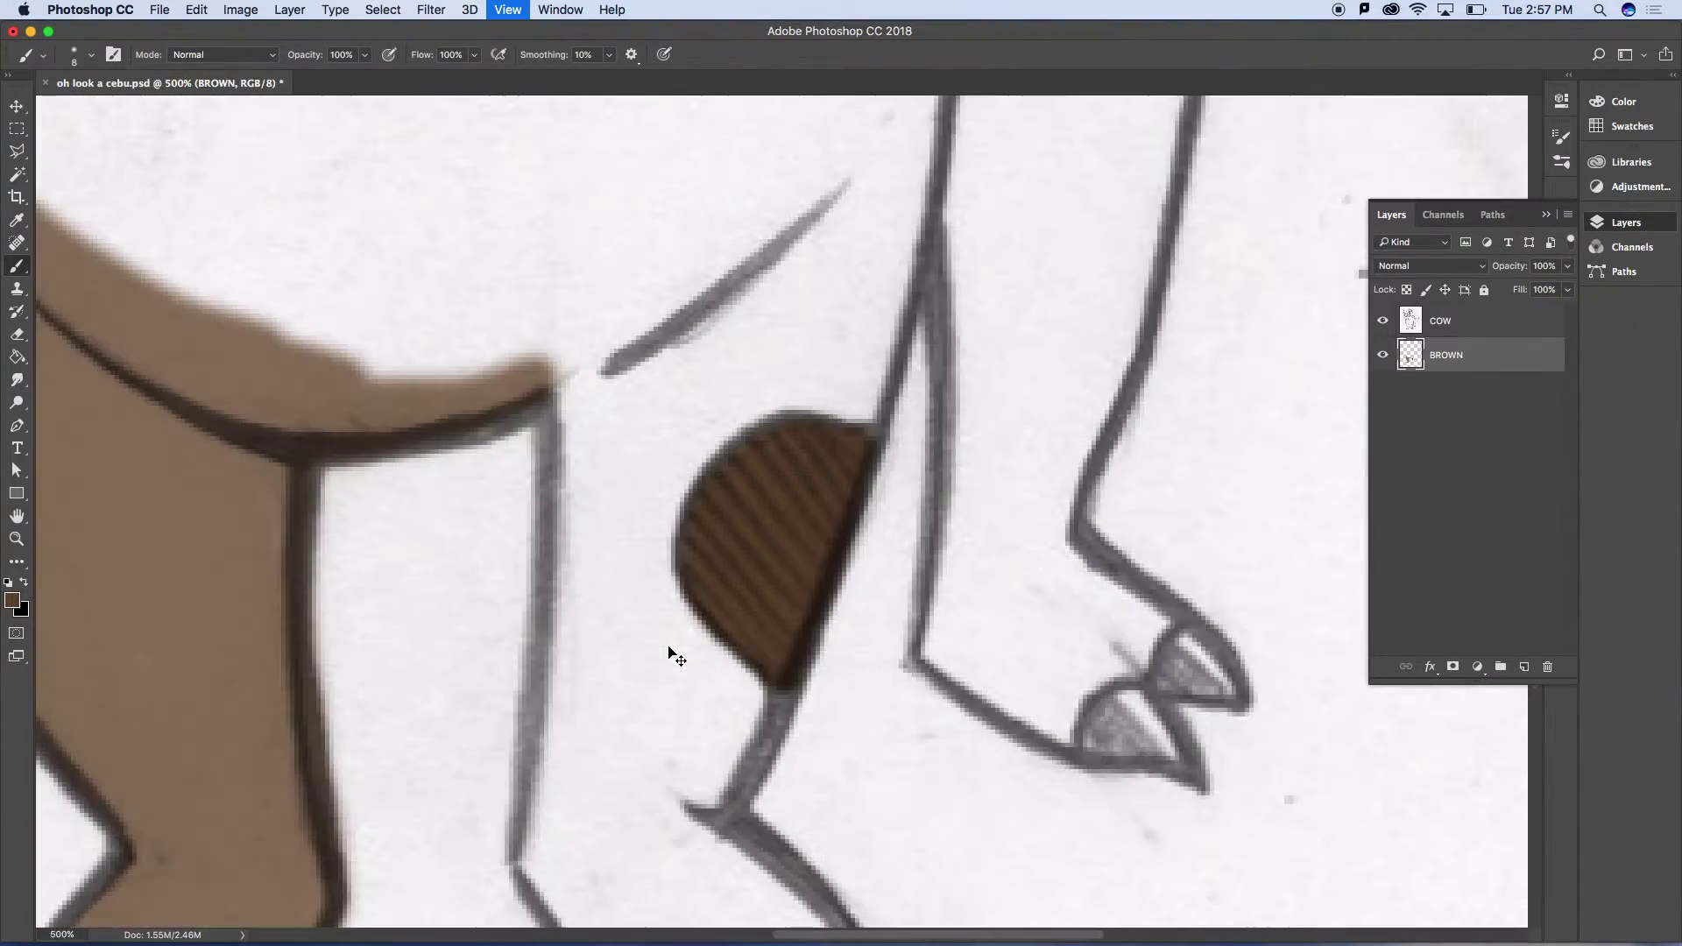
key("super+minus")
key("super+minus")
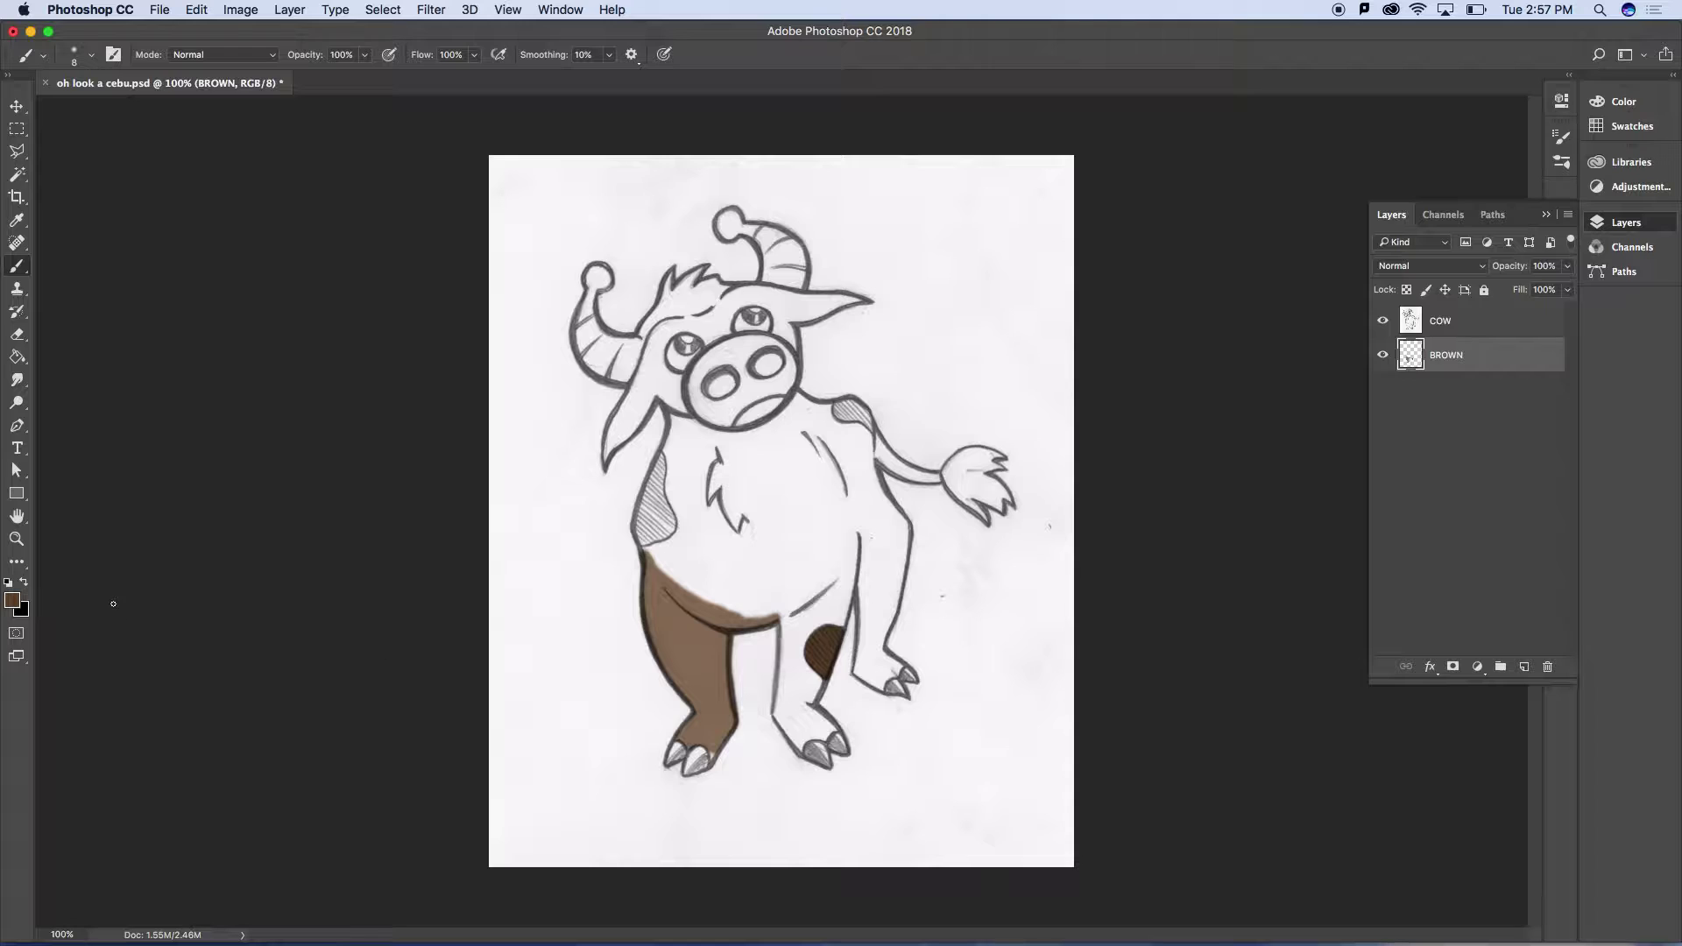
Zoom in on the cow's head and frame the whole horn in view
left_click(17, 540)
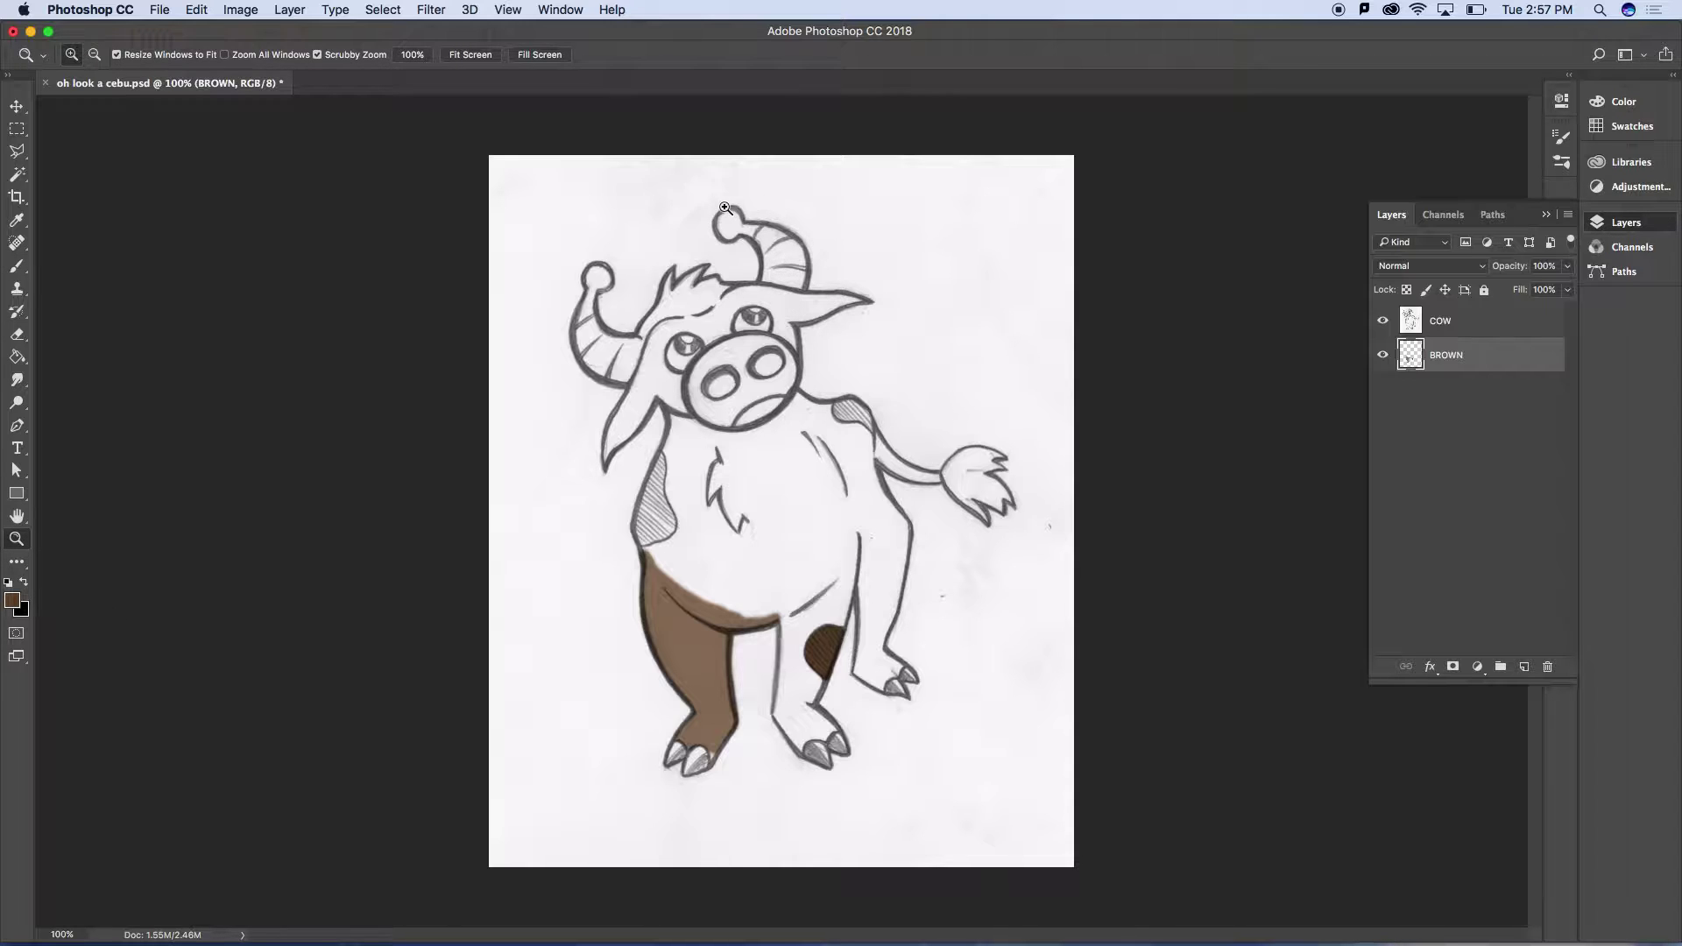
left_click(782, 256)
left_click_drag(782, 256, 896, 415)
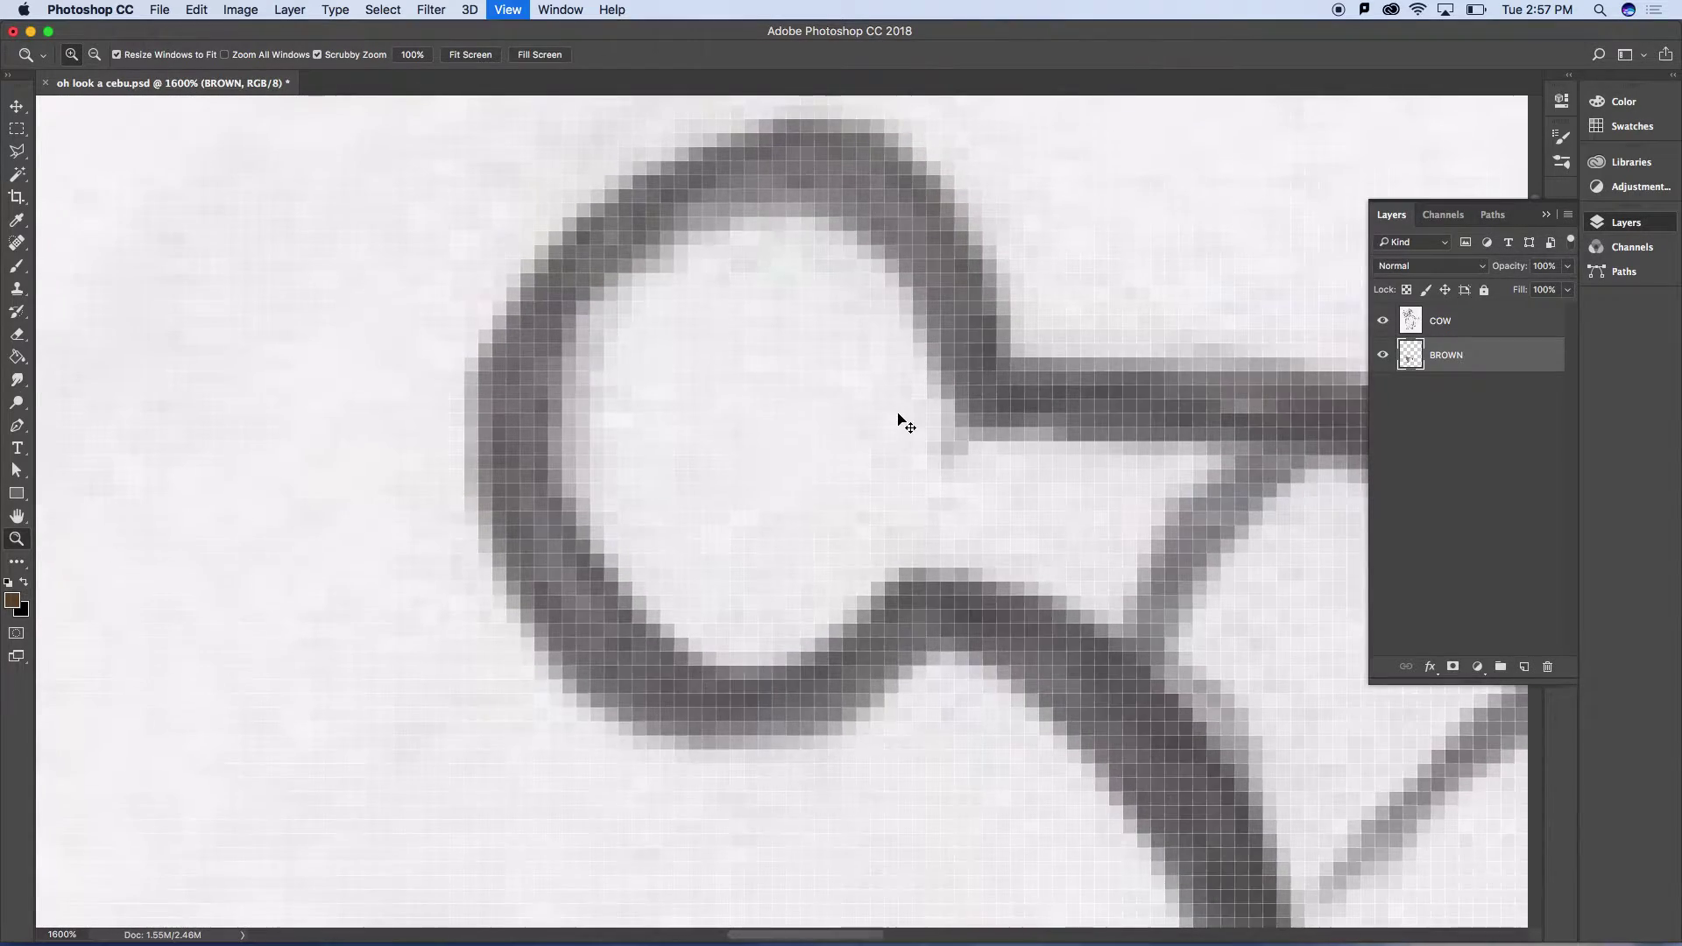
key("super+minus")
key("super+minus")
key("super+minus")
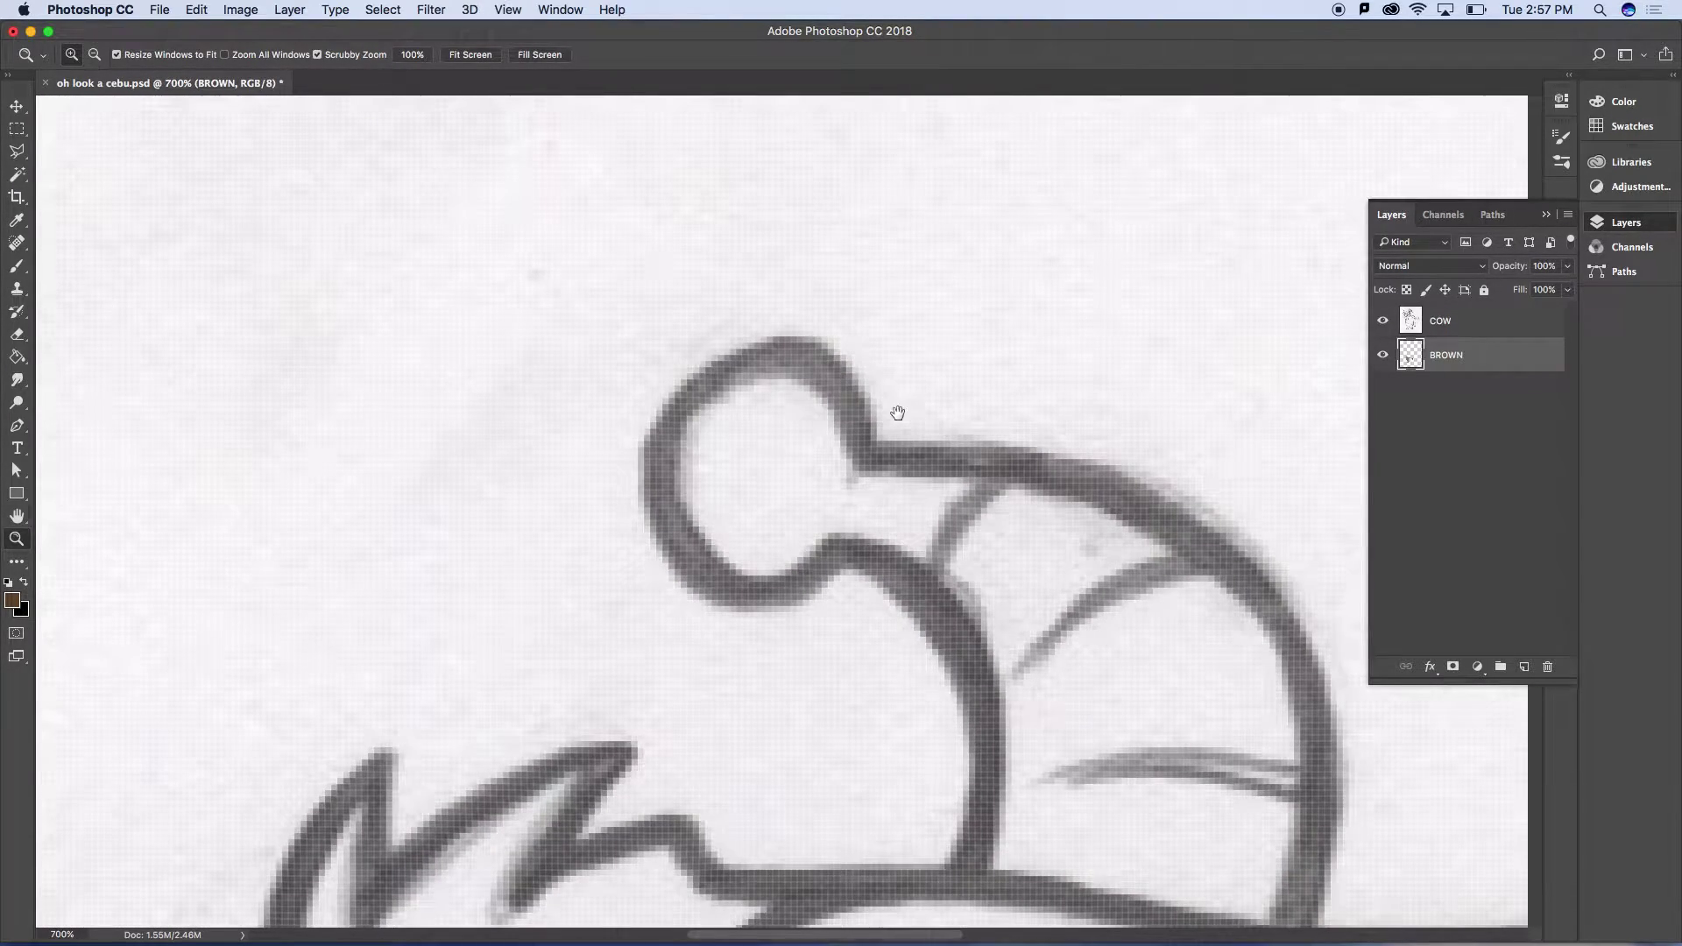
key("h")
left_click_drag(1071, 758, 898, 562)
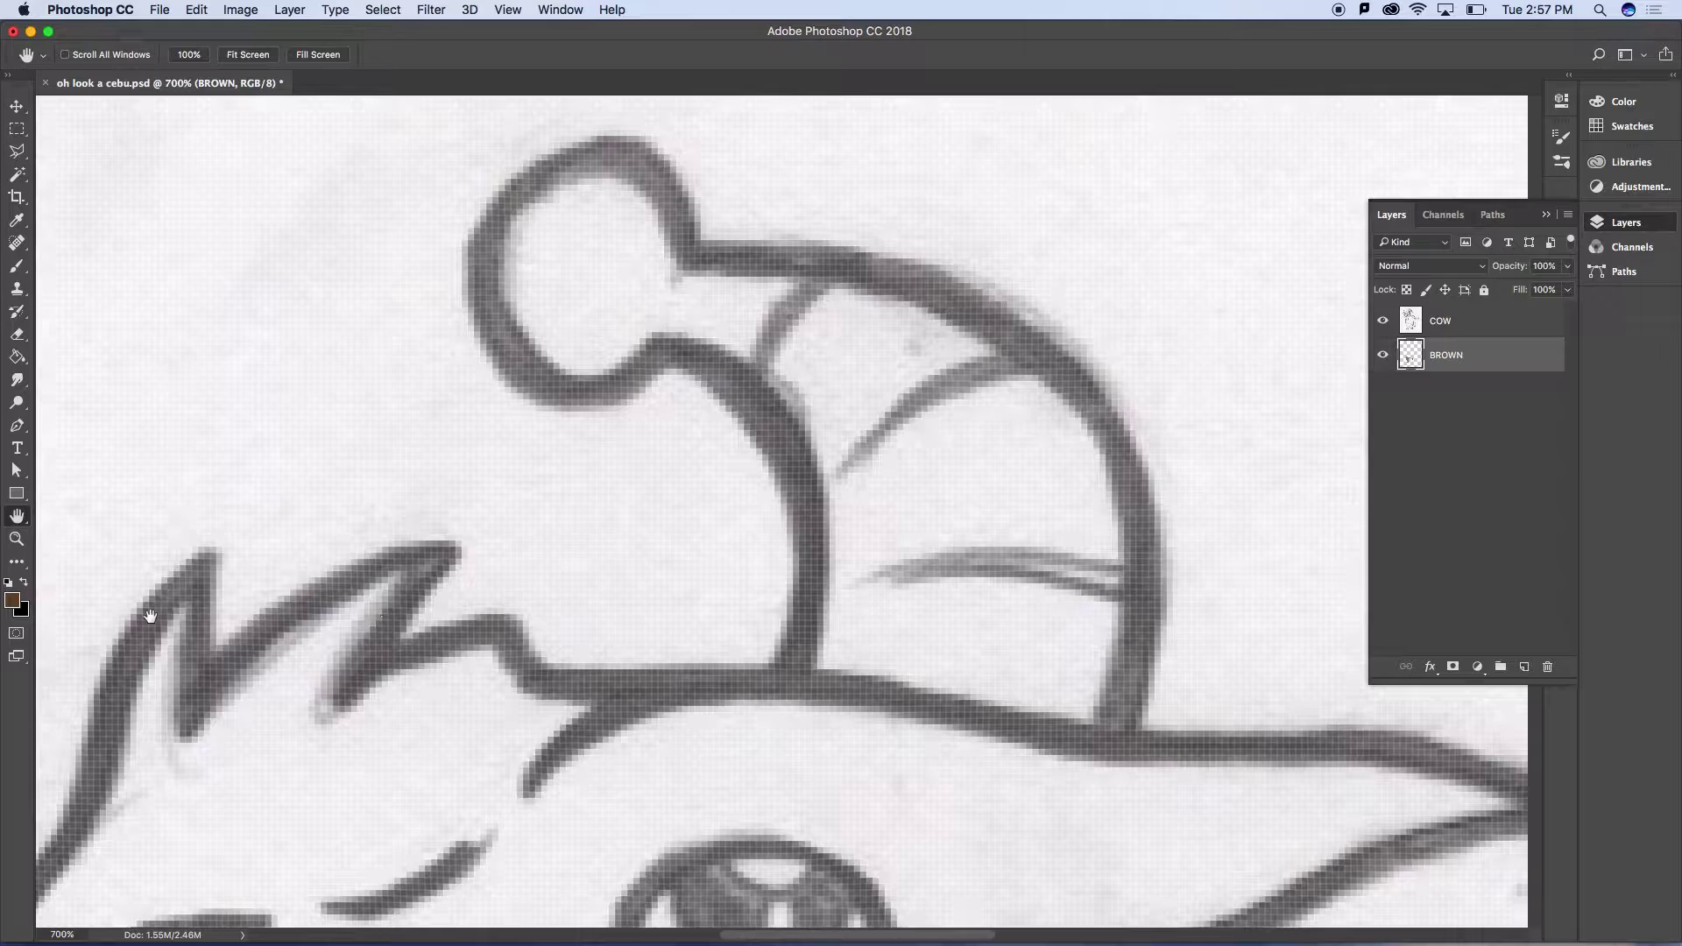
Set the foreground colour to golden brown ae7f2d for the horn
left_click(13, 602)
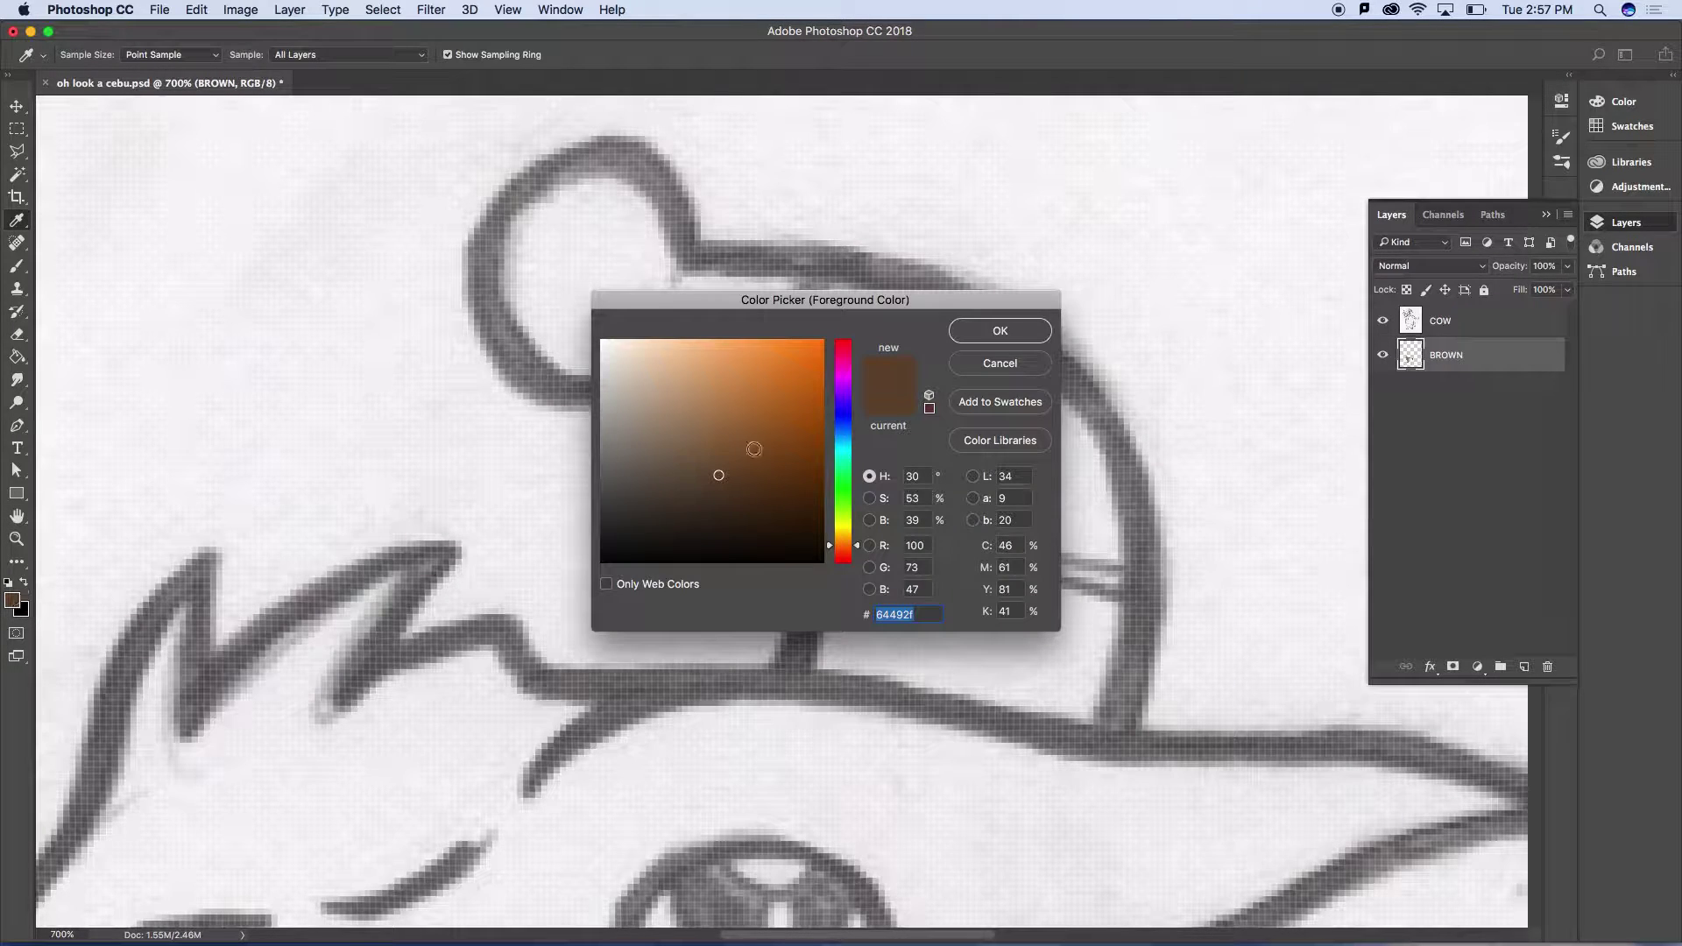
left_click(849, 540)
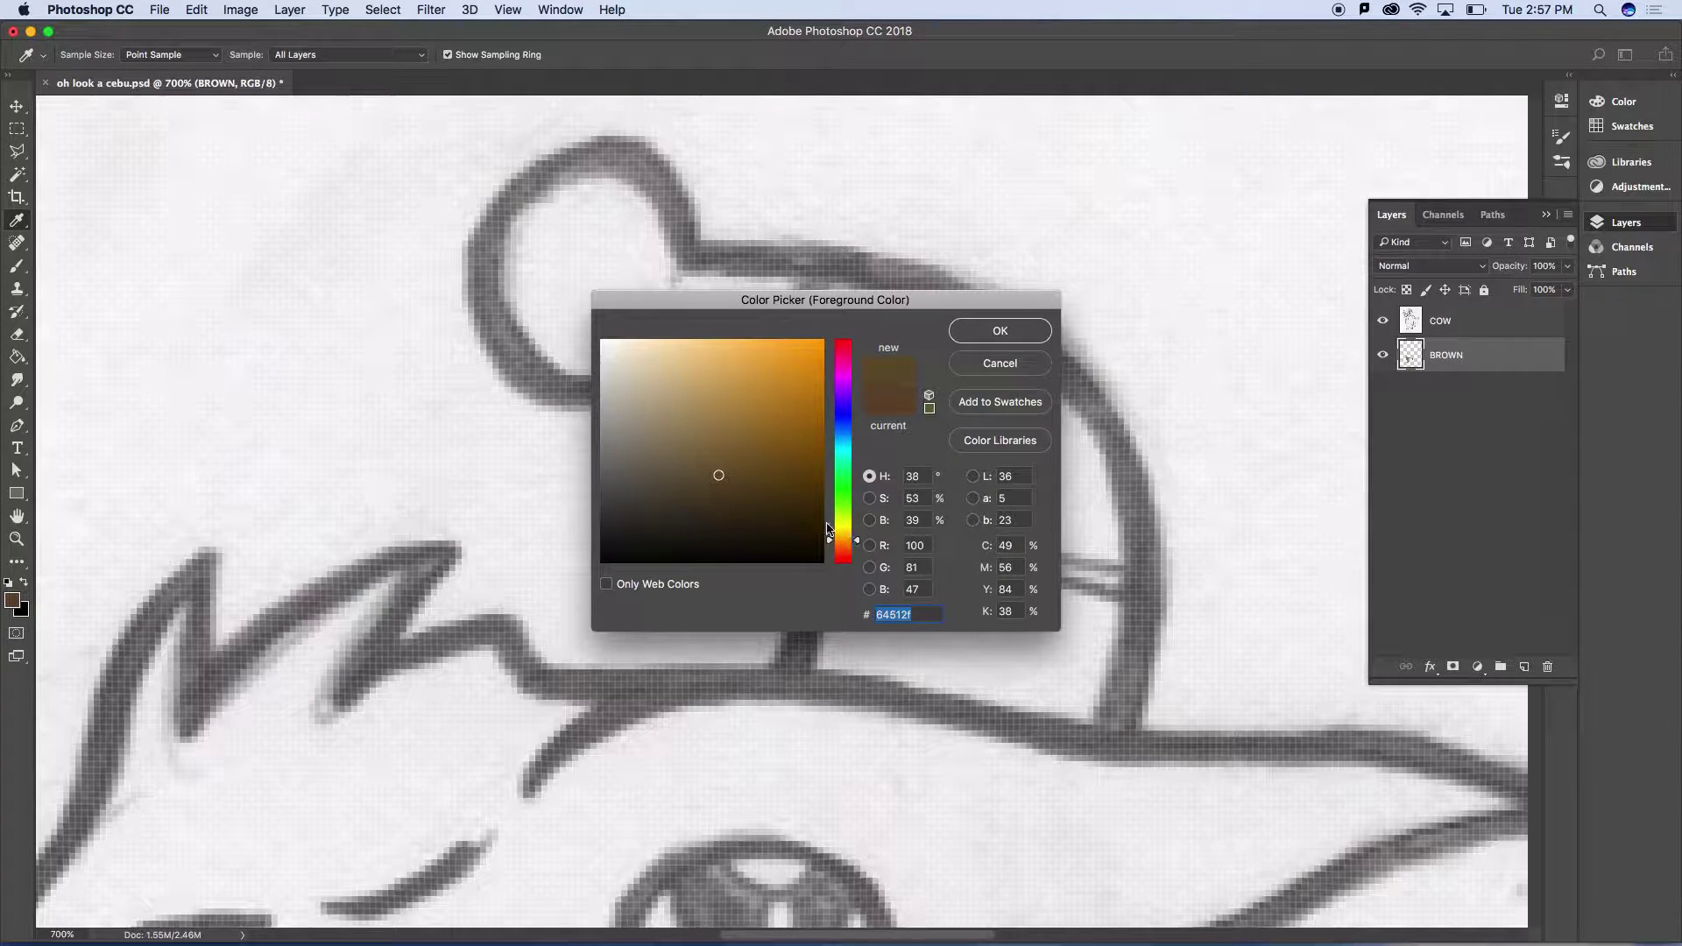
left_click(740, 421)
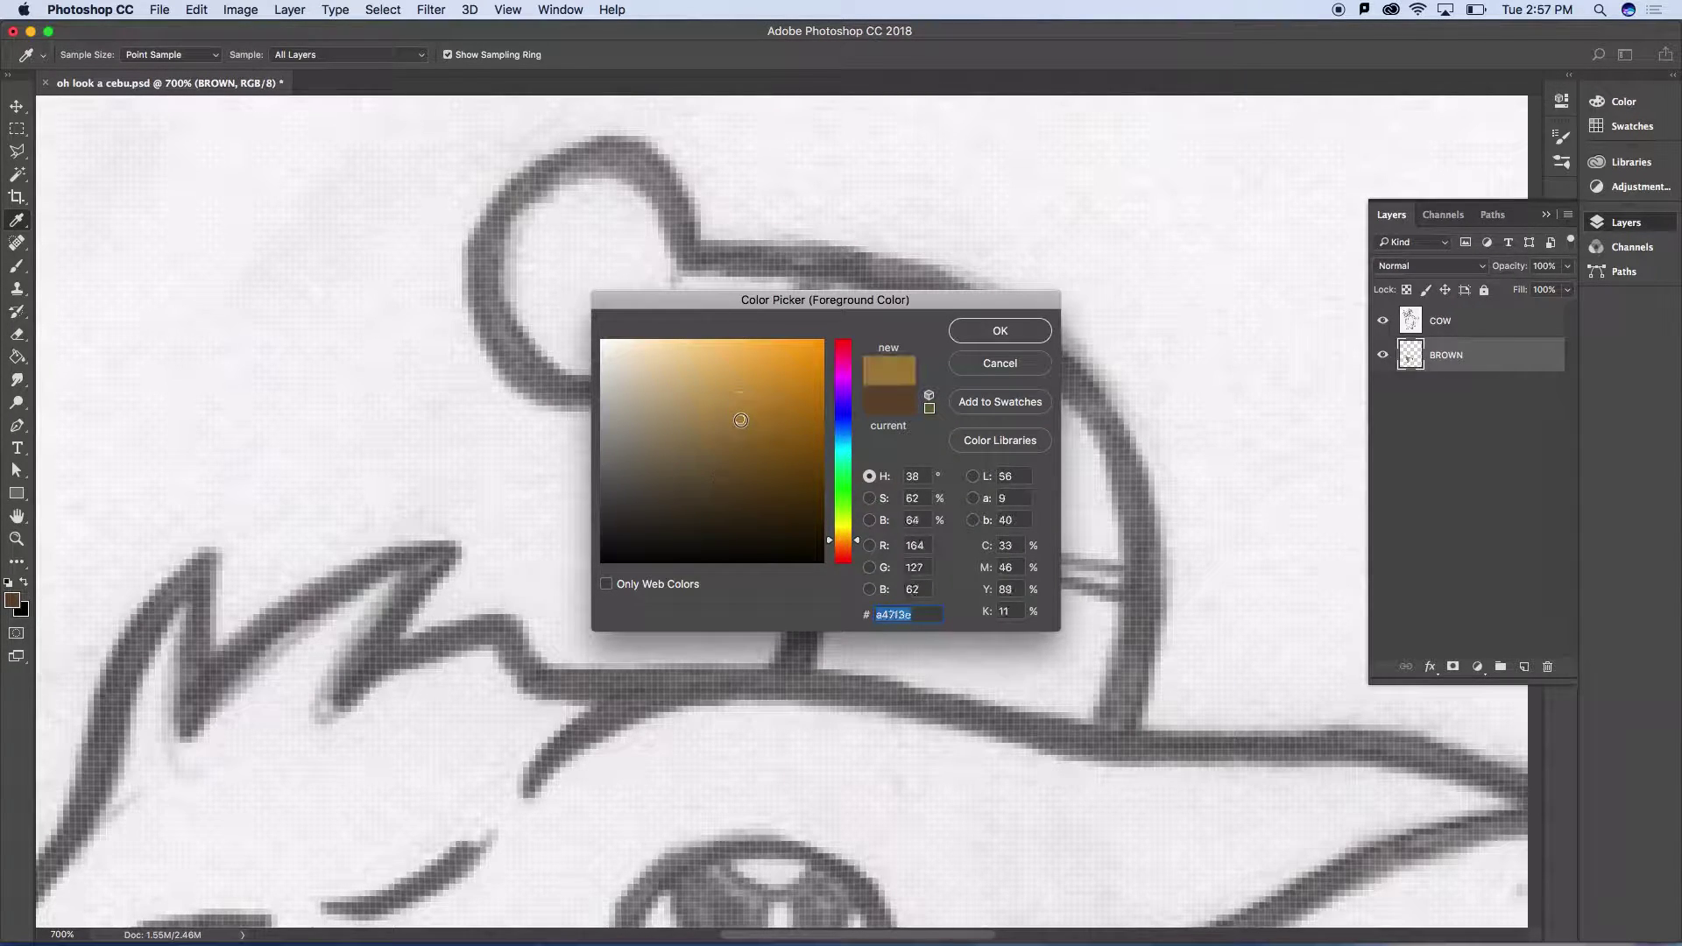
left_click(979, 333)
Brush golden brown inside the horn outline on the BROWN layer, leaving no white gaps
key("h")
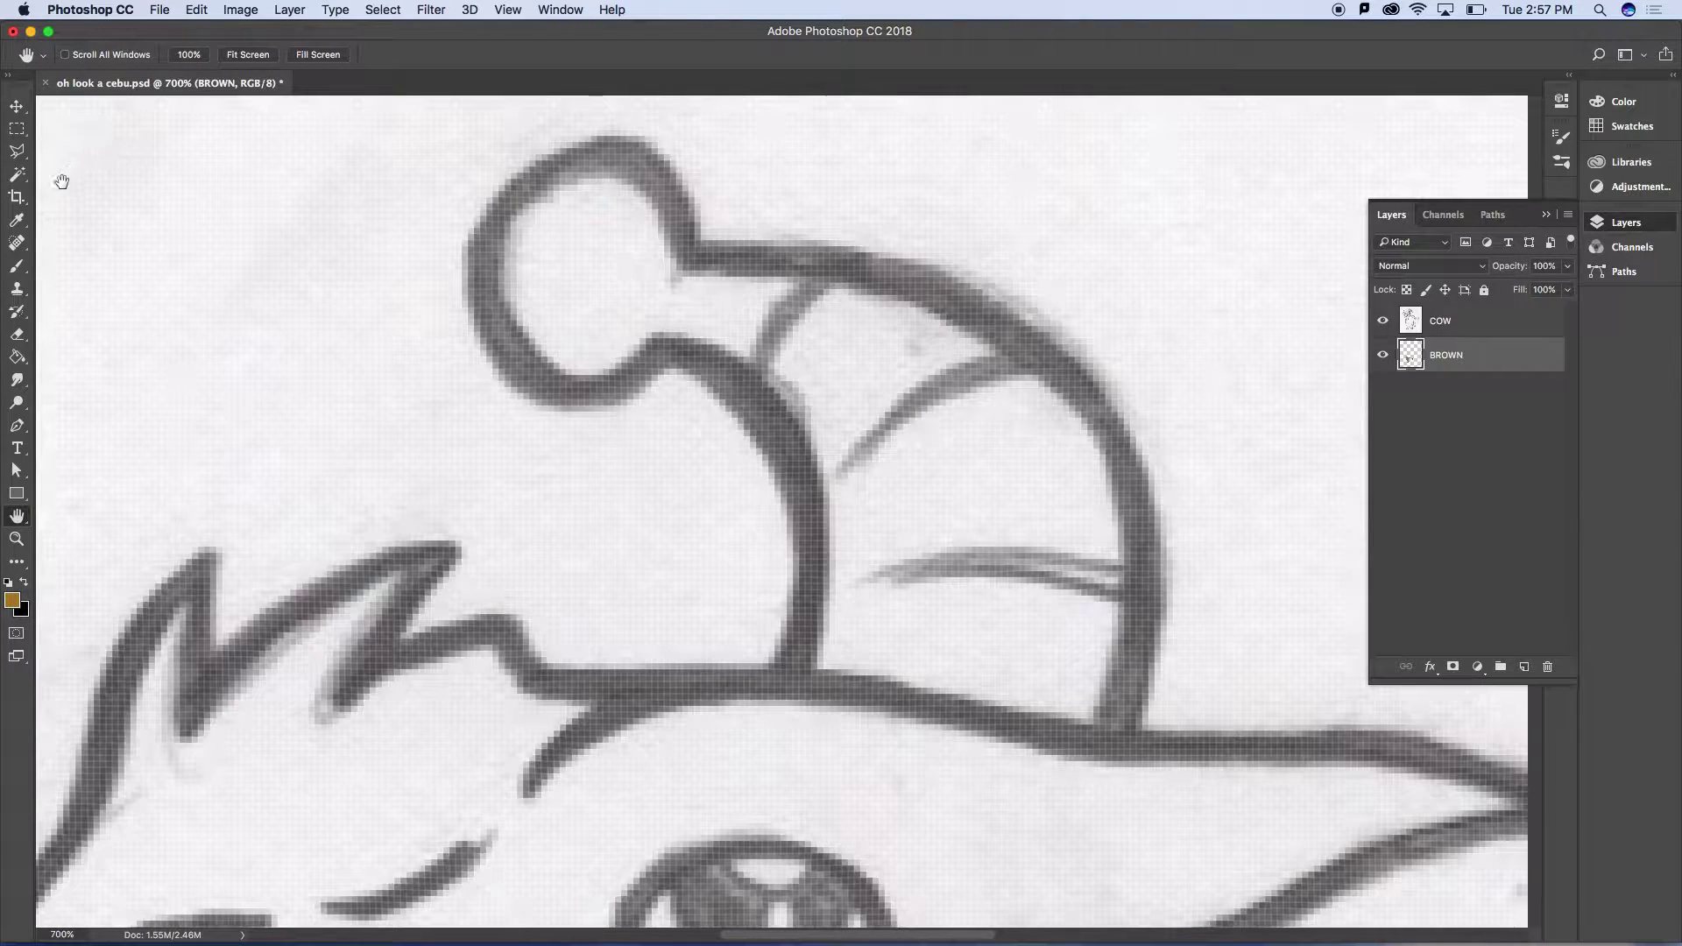
left_click(18, 267)
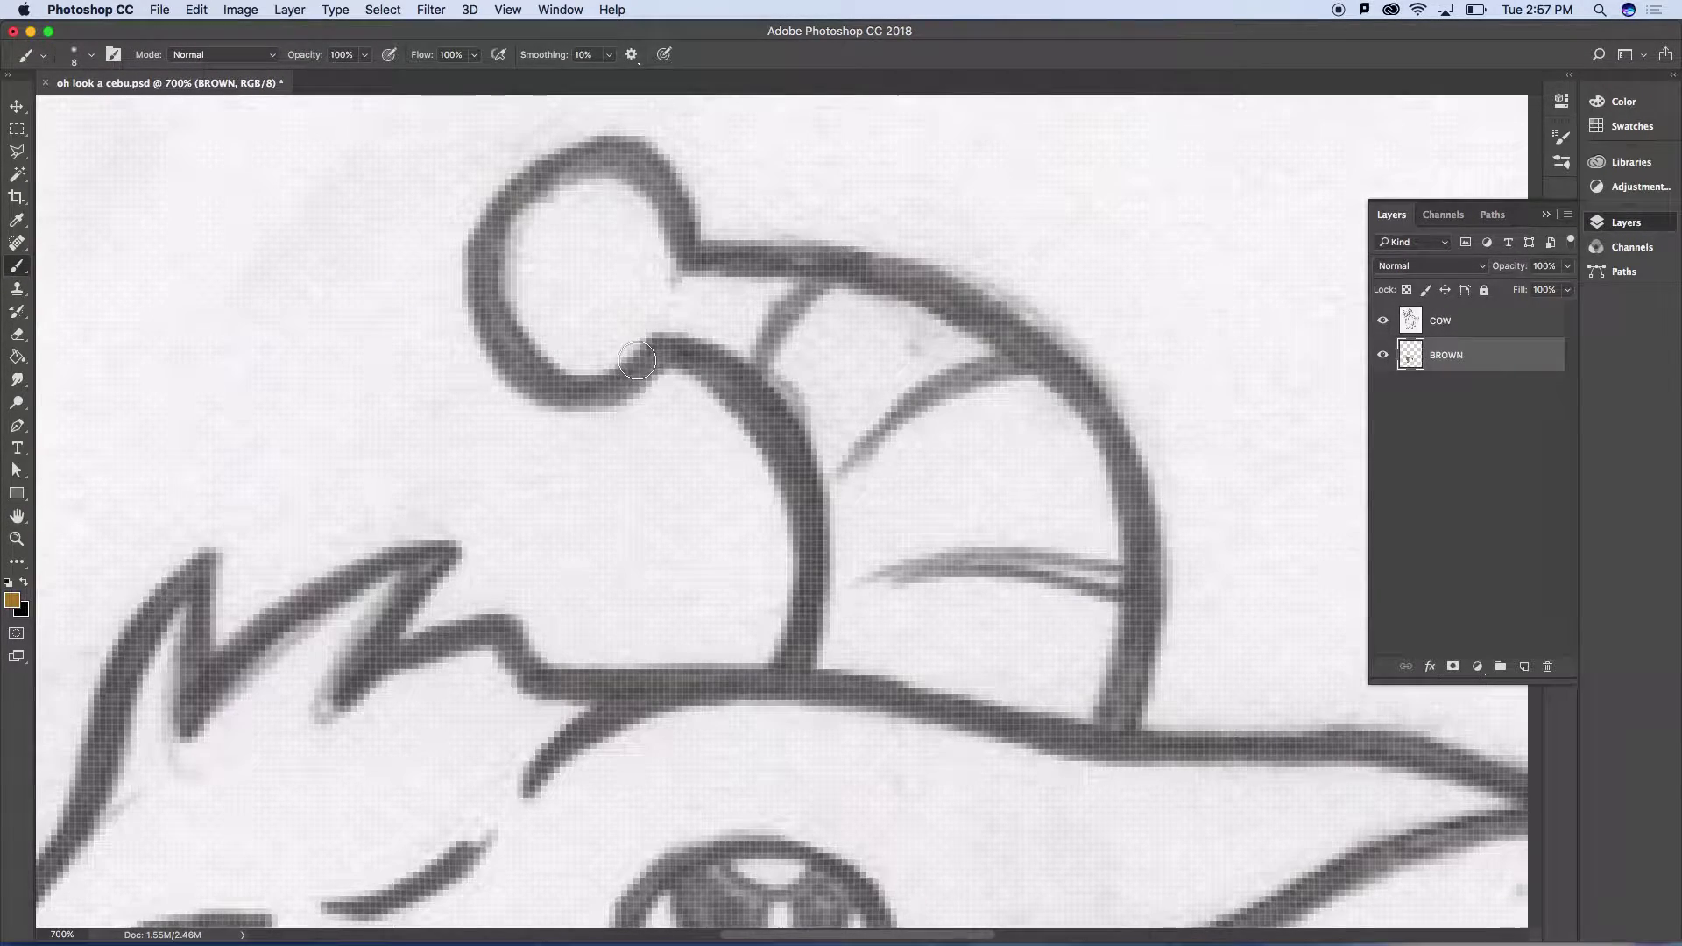
mouse_move(636, 360)
left_mouse_down()
mouse_move(525, 334)
mouse_move(563, 374)
mouse_move(508, 316)
mouse_move(499, 260)
mouse_move(553, 194)
mouse_move(590, 182)
mouse_move(633, 225)
mouse_move(600, 220)
mouse_move(536, 254)
mouse_move(517, 313)
mouse_move(582, 339)
mouse_move(629, 278)
mouse_move(598, 310)
mouse_move(537, 282)
mouse_move(577, 197)
mouse_move(528, 301)
mouse_move(579, 339)
mouse_move(606, 264)
mouse_move(617, 347)
mouse_move(646, 342)
mouse_move(625, 202)
mouse_move(571, 282)
mouse_move(602, 179)
mouse_move(517, 208)
mouse_move(494, 237)
mouse_move(494, 297)
mouse_move(543, 377)
mouse_move(597, 375)
mouse_move(651, 343)
mouse_move(666, 206)
mouse_move(640, 172)
mouse_move(598, 166)
mouse_move(567, 180)
mouse_move(650, 265)
mouse_move(867, 279)
mouse_move(1044, 355)
mouse_move(1103, 425)
mouse_move(1136, 513)
mouse_move(1124, 700)
mouse_move(791, 661)
mouse_move(814, 579)
mouse_move(781, 443)
mouse_move(736, 379)
mouse_move(652, 336)
mouse_move(698, 307)
mouse_move(687, 345)
mouse_move(585, 266)
mouse_move(934, 338)
mouse_move(750, 308)
mouse_move(790, 402)
mouse_move(793, 276)
mouse_move(844, 376)
mouse_move(885, 308)
mouse_move(977, 371)
mouse_move(848, 443)
mouse_move(844, 517)
mouse_move(898, 382)
mouse_move(1021, 379)
mouse_move(1138, 488)
mouse_move(982, 423)
mouse_move(833, 537)
mouse_move(841, 515)
mouse_move(876, 649)
mouse_move(1017, 687)
mouse_move(864, 582)
mouse_move(885, 424)
mouse_move(999, 416)
mouse_move(1093, 555)
mouse_move(1107, 698)
mouse_move(1101, 518)
mouse_move(1092, 637)
mouse_move(1054, 560)
mouse_move(1085, 582)
mouse_move(999, 649)
mouse_move(1067, 679)
mouse_move(904, 575)
mouse_move(868, 581)
mouse_move(988, 642)
mouse_move(1019, 469)
mouse_move(911, 590)
mouse_move(894, 458)
mouse_move(949, 507)
mouse_move(969, 582)
mouse_move(980, 394)
mouse_move(1060, 436)
mouse_move(968, 432)
mouse_move(995, 488)
mouse_move(890, 458)
mouse_move(905, 631)
mouse_move(998, 686)
mouse_move(863, 639)
mouse_move(978, 636)
mouse_move(938, 608)
mouse_move(1054, 687)
mouse_move(1048, 555)
mouse_move(890, 551)
mouse_move(856, 450)
mouse_move(780, 338)
mouse_move(859, 385)
left_mouse_up()
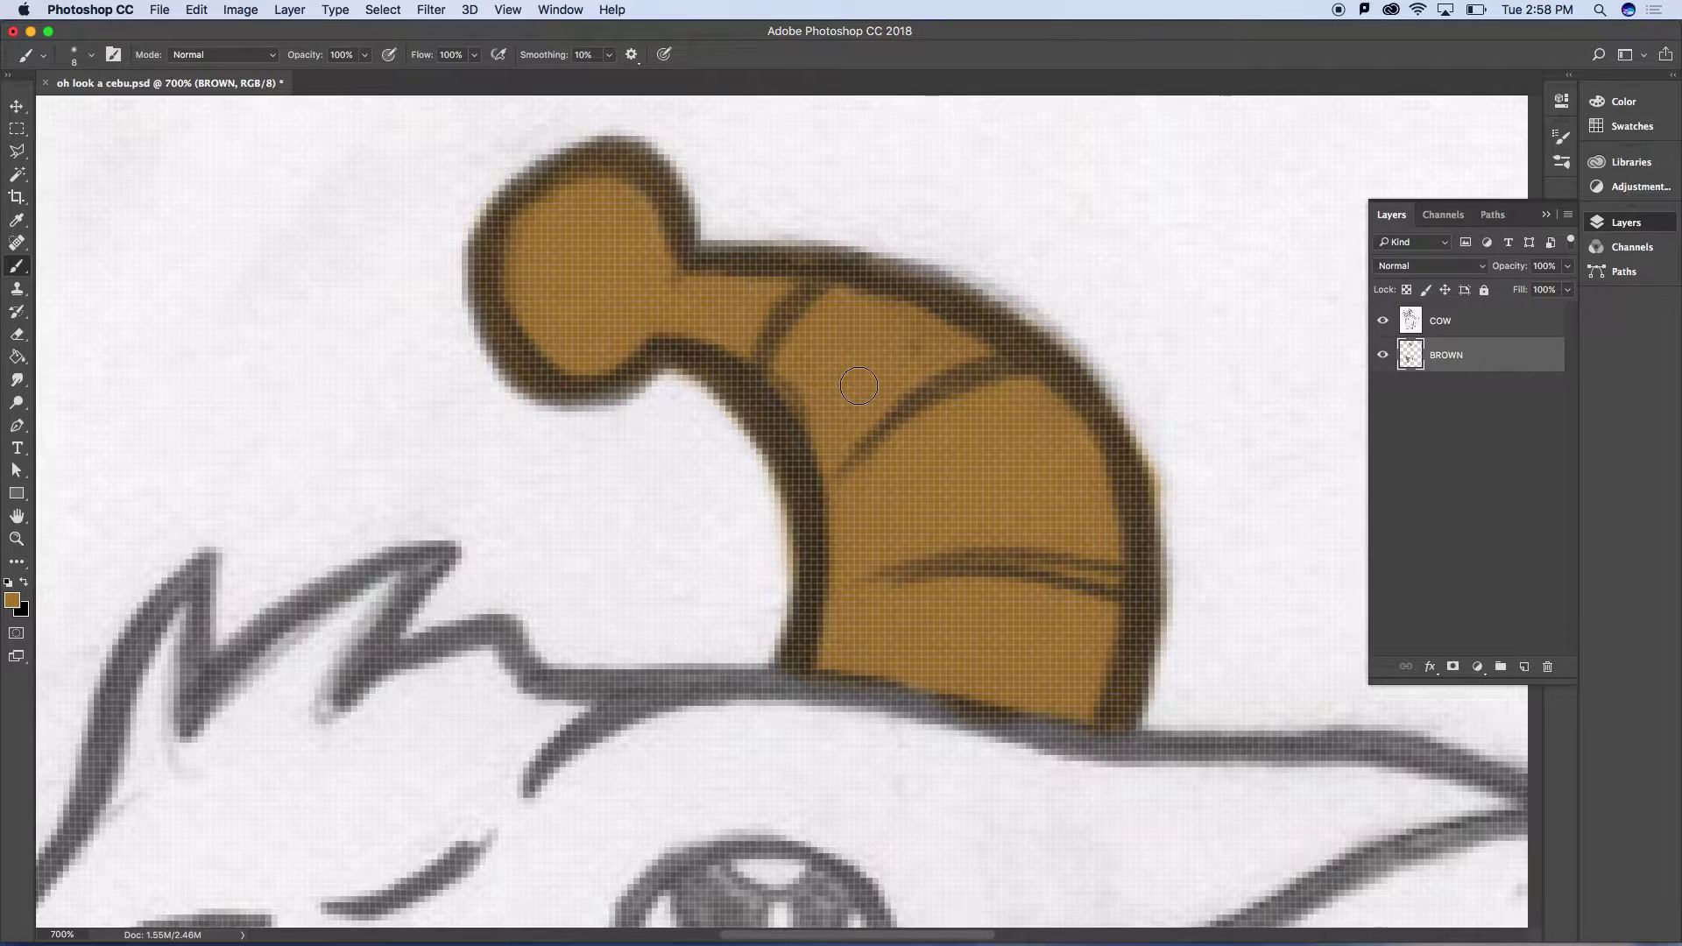
key("super+minus")
key("super+minus")
key("super+minus")
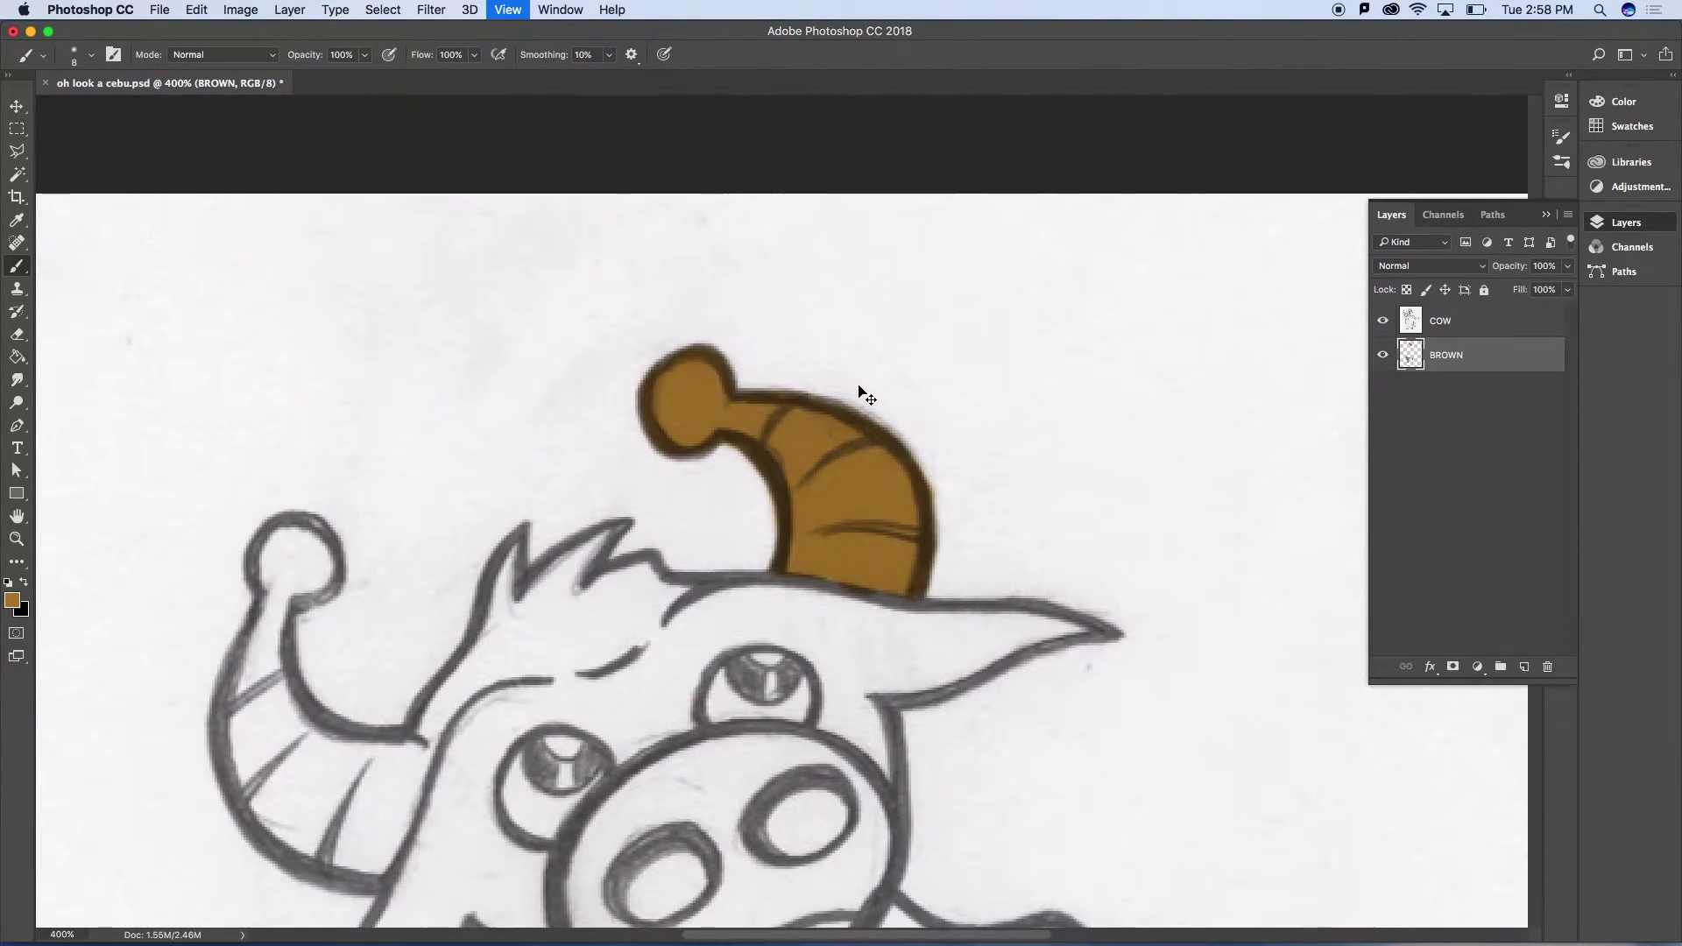
key("super+minus")
key("super+minus")
key("super+minus")
key("super+minus")
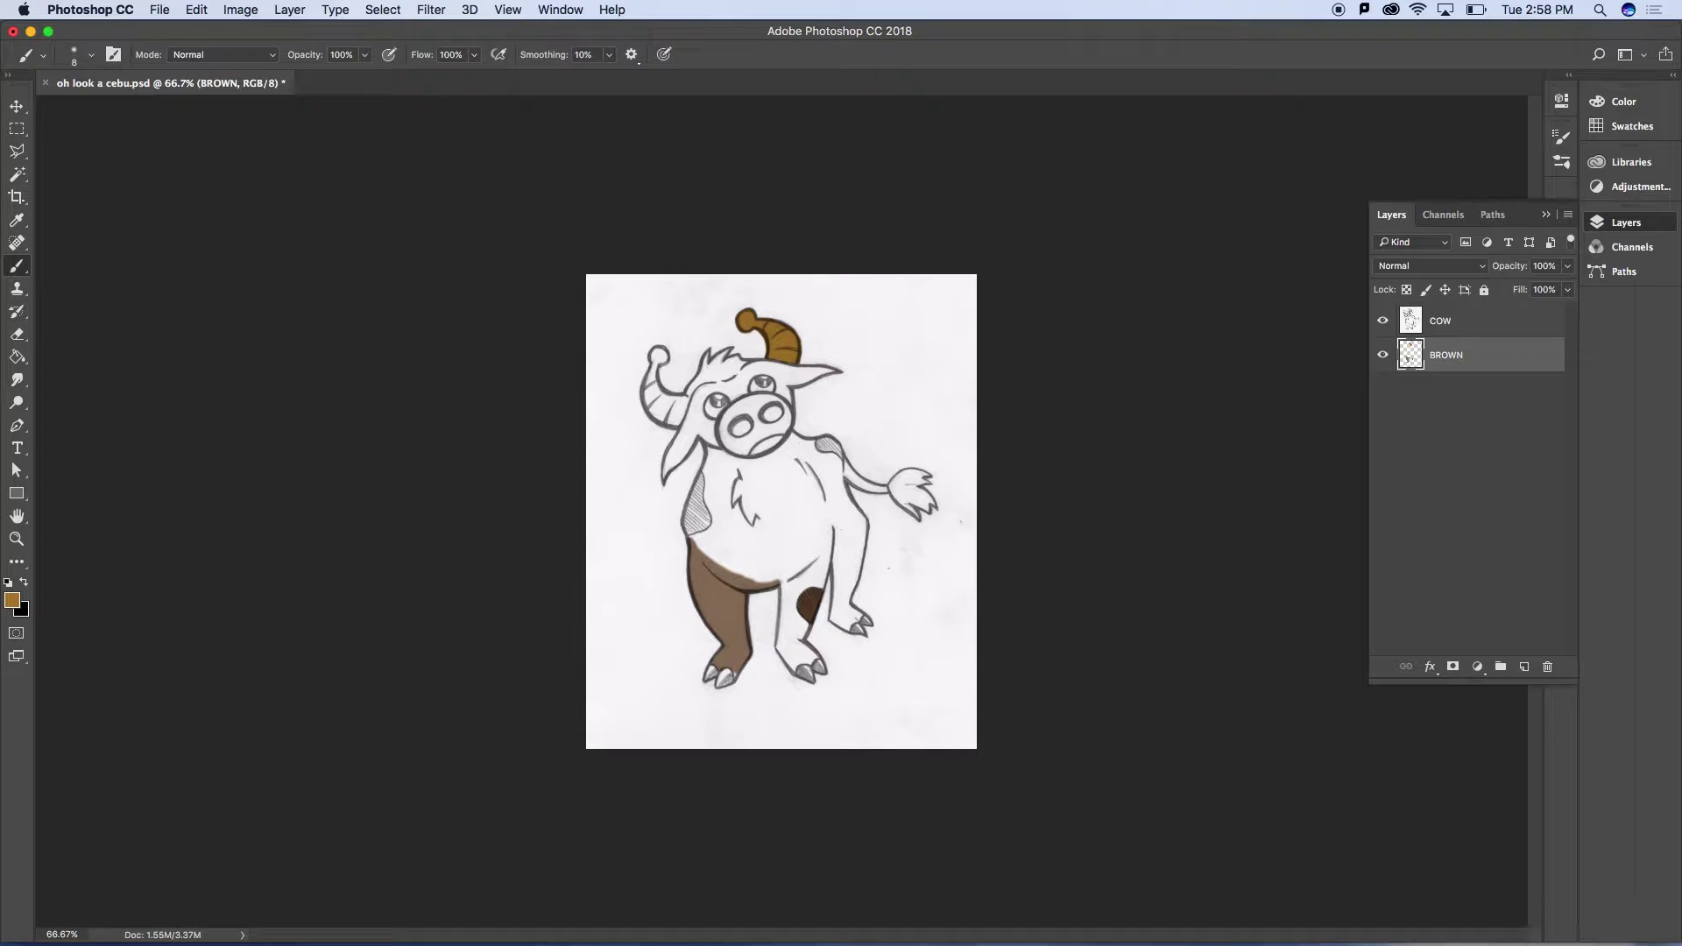
left_click(16, 539)
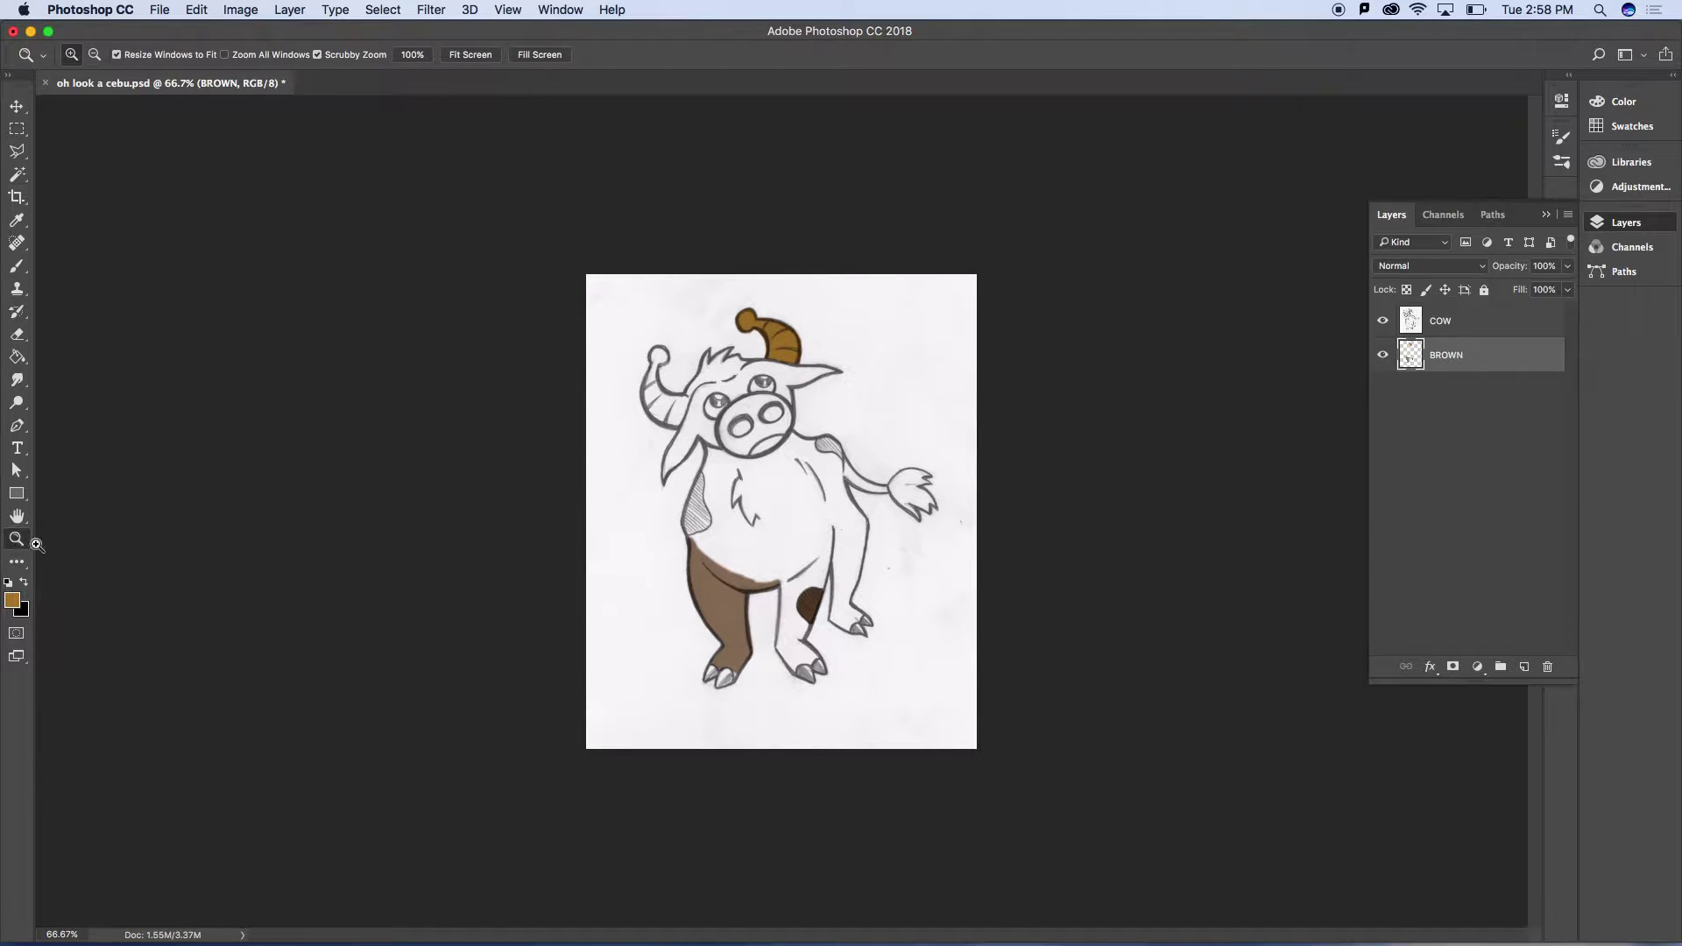
left_click(786, 346)
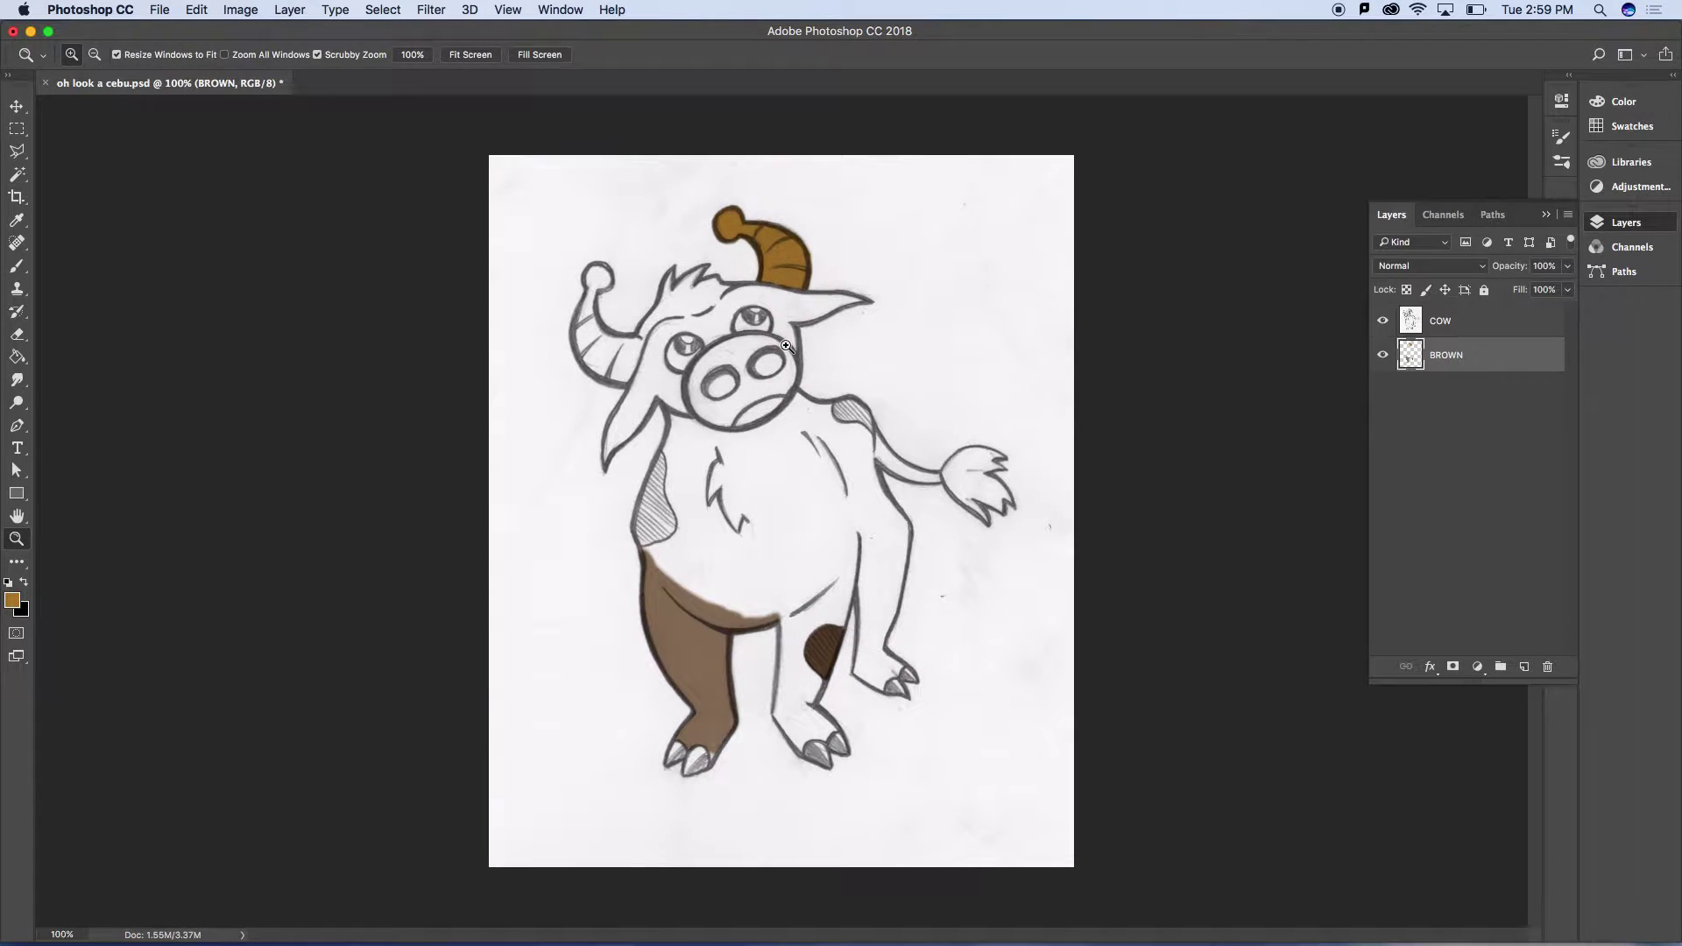
left_click(784, 262)
left_click(785, 262)
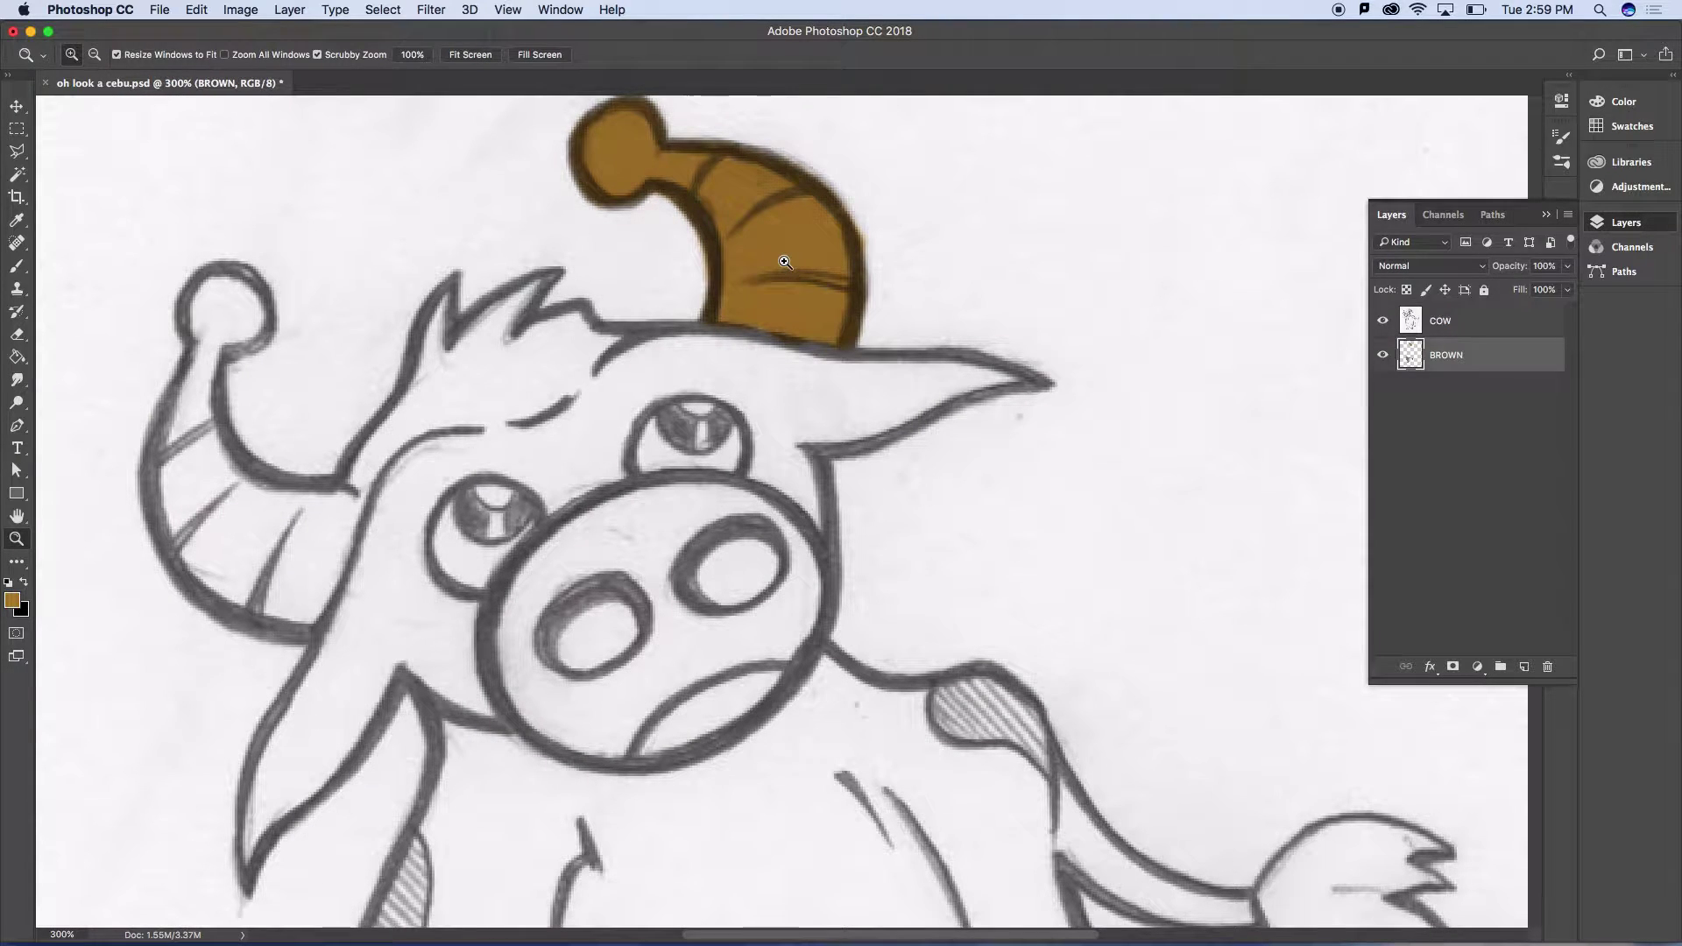
key("space")
left_click_drag(780, 263, 806, 421)
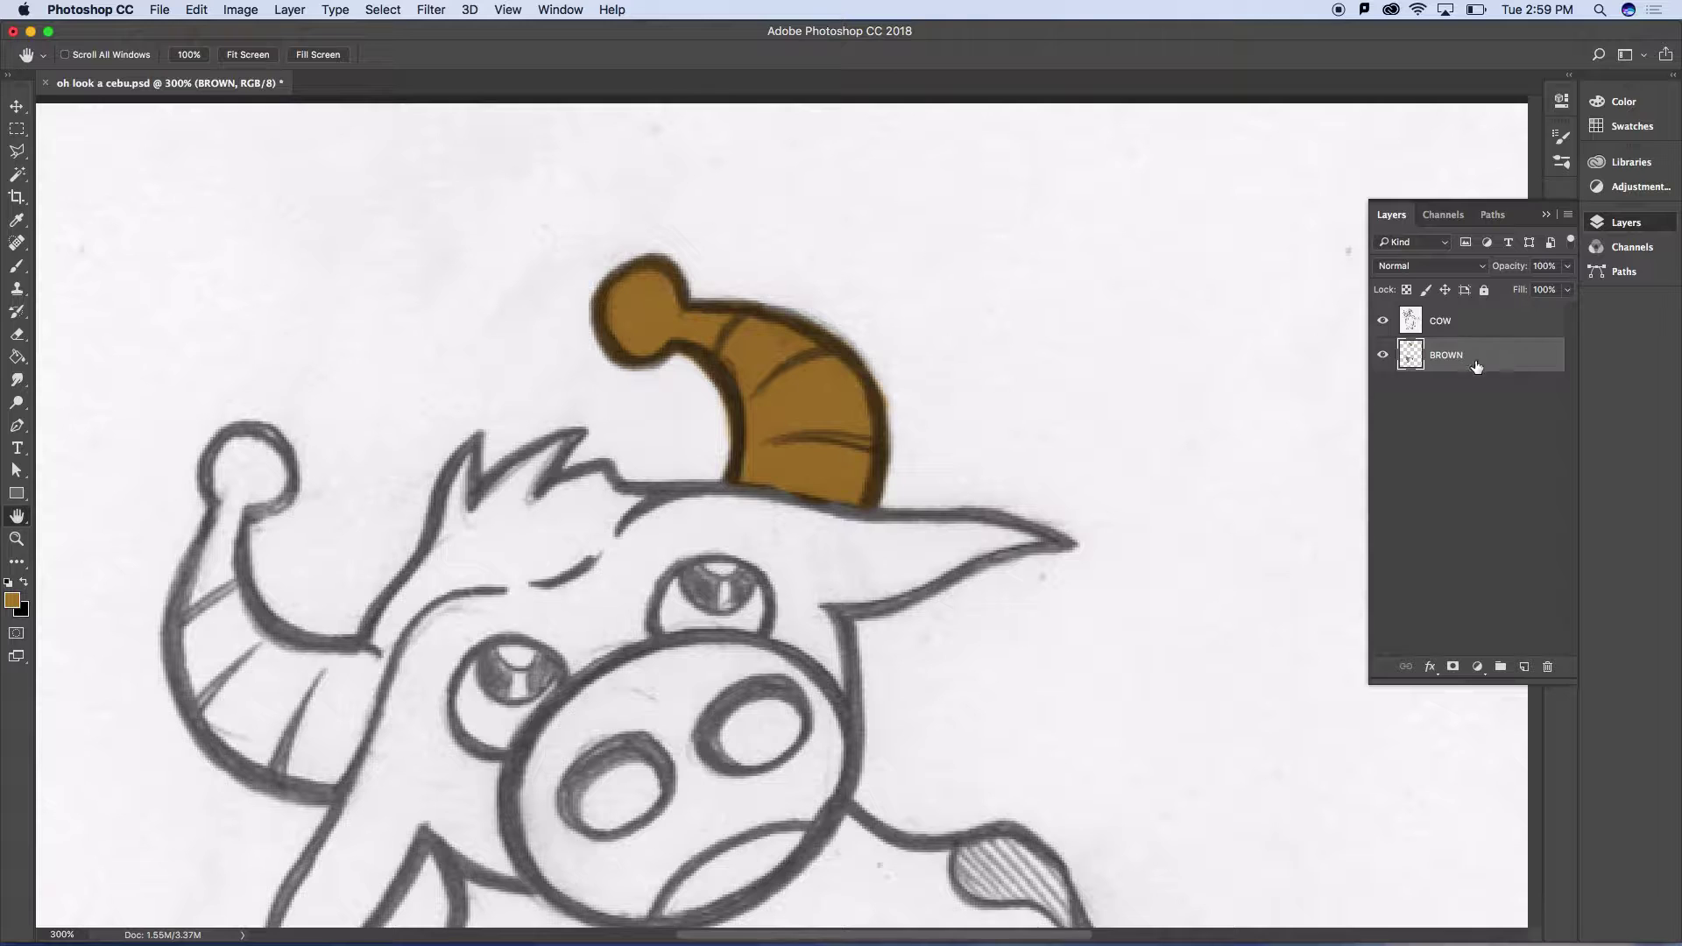
Select the horn with the Magic Wand and set a light tan foreground colour
left_click(17, 180)
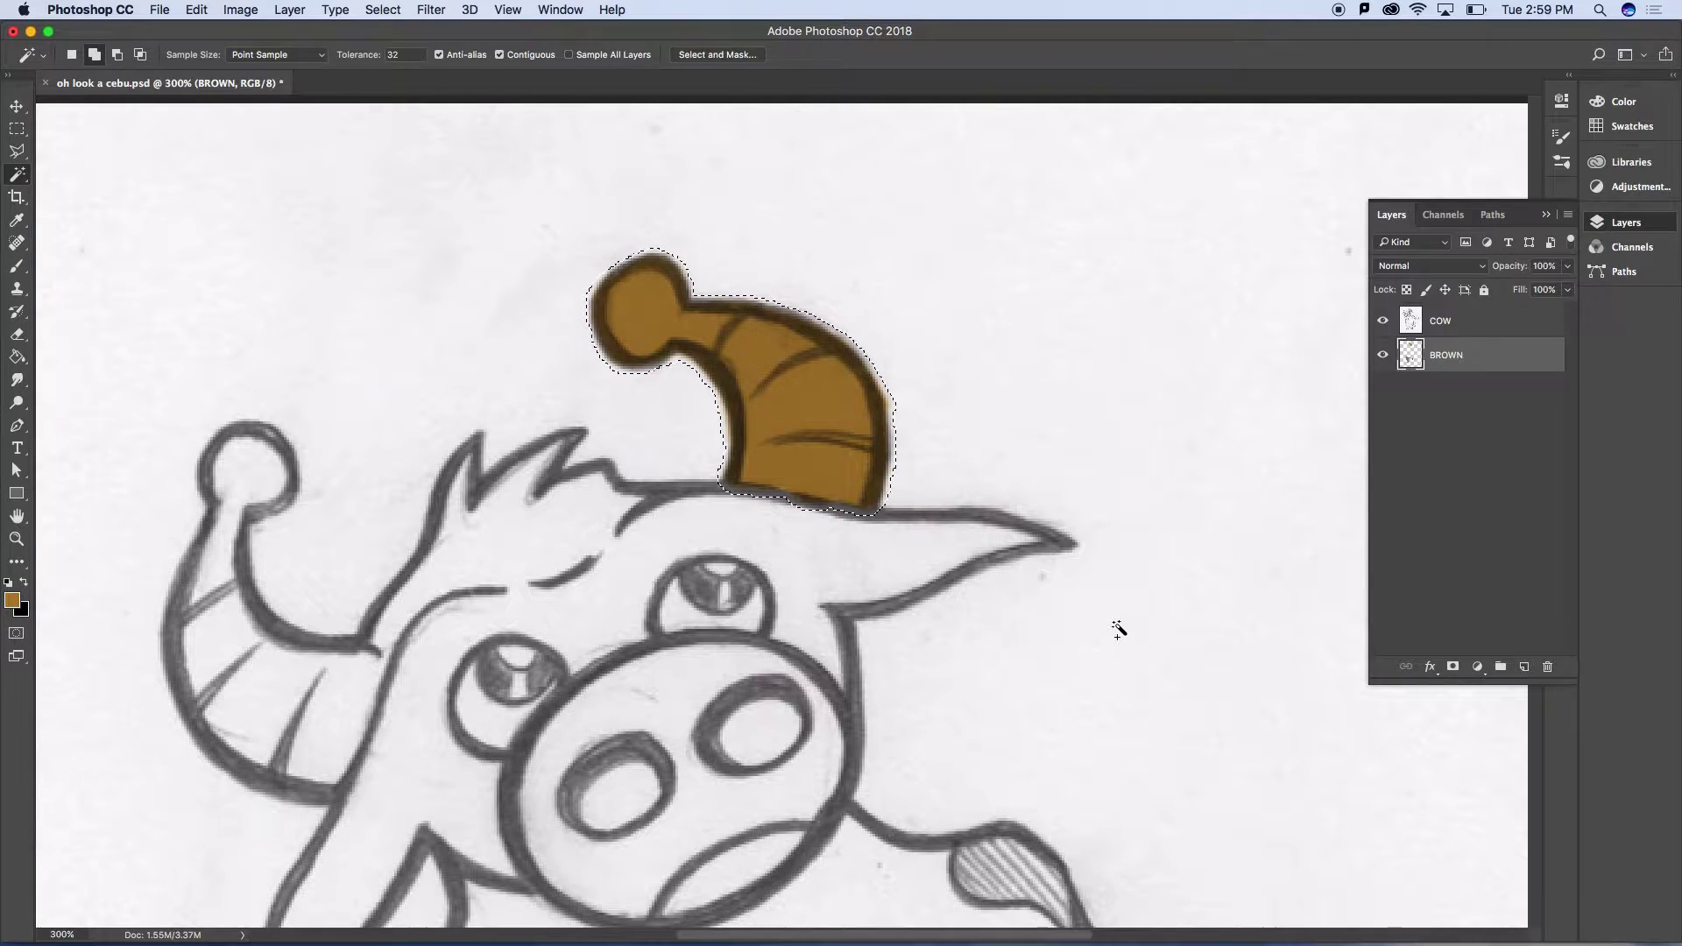
left_click(12, 599)
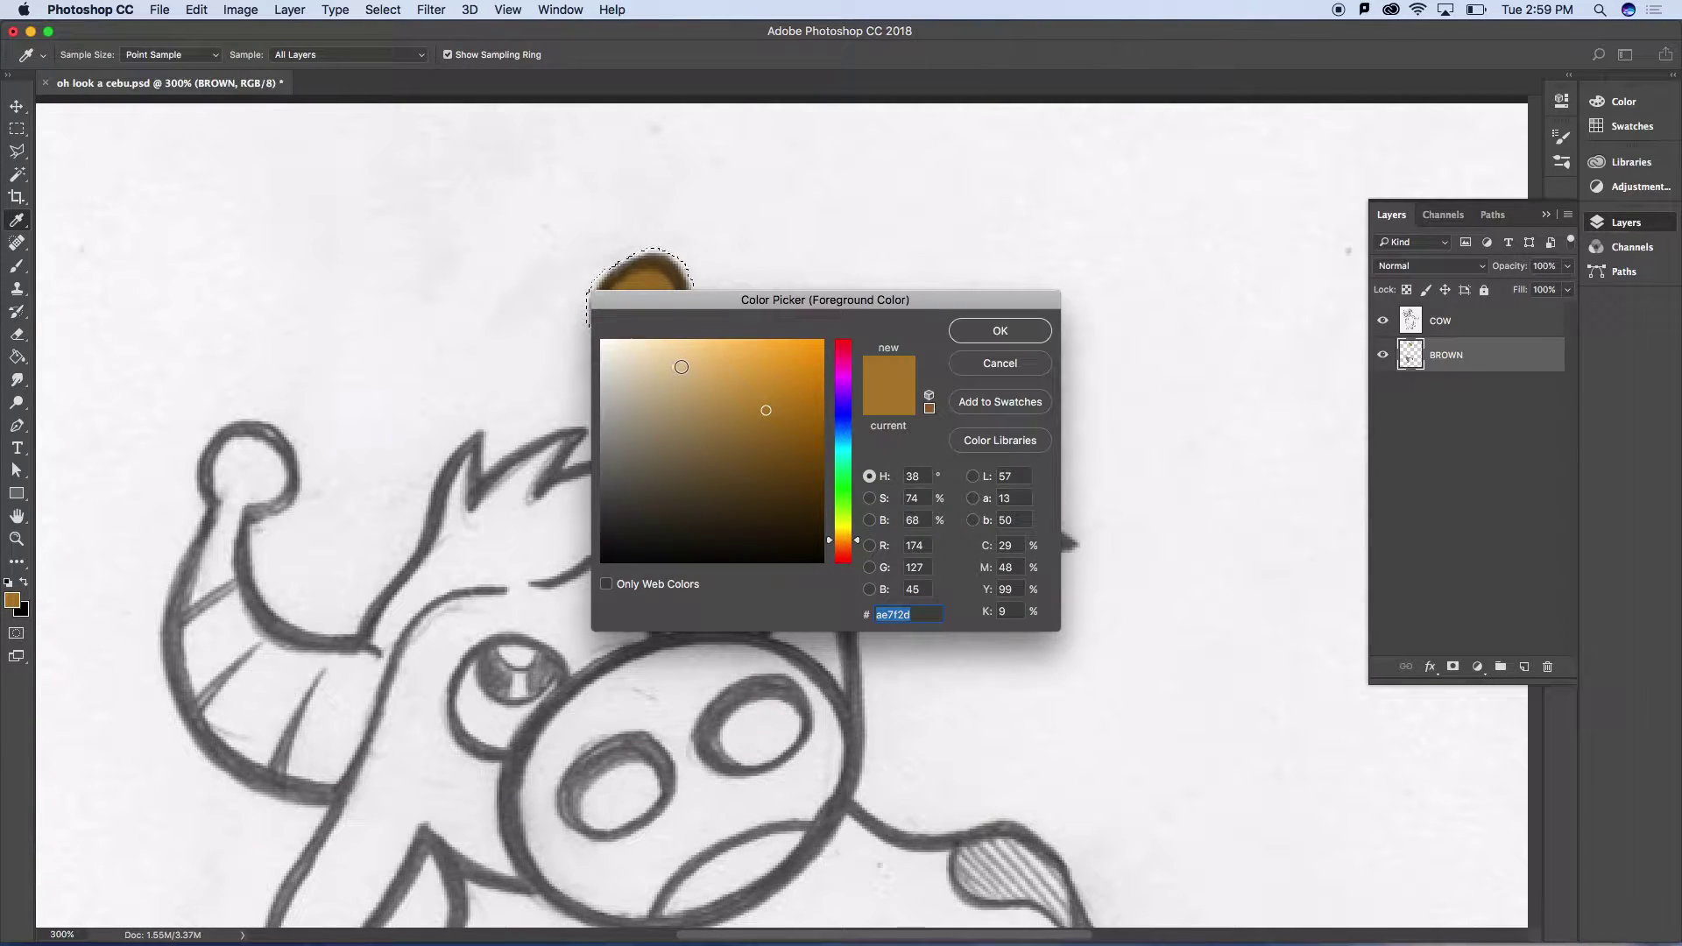
left_click(999, 331)
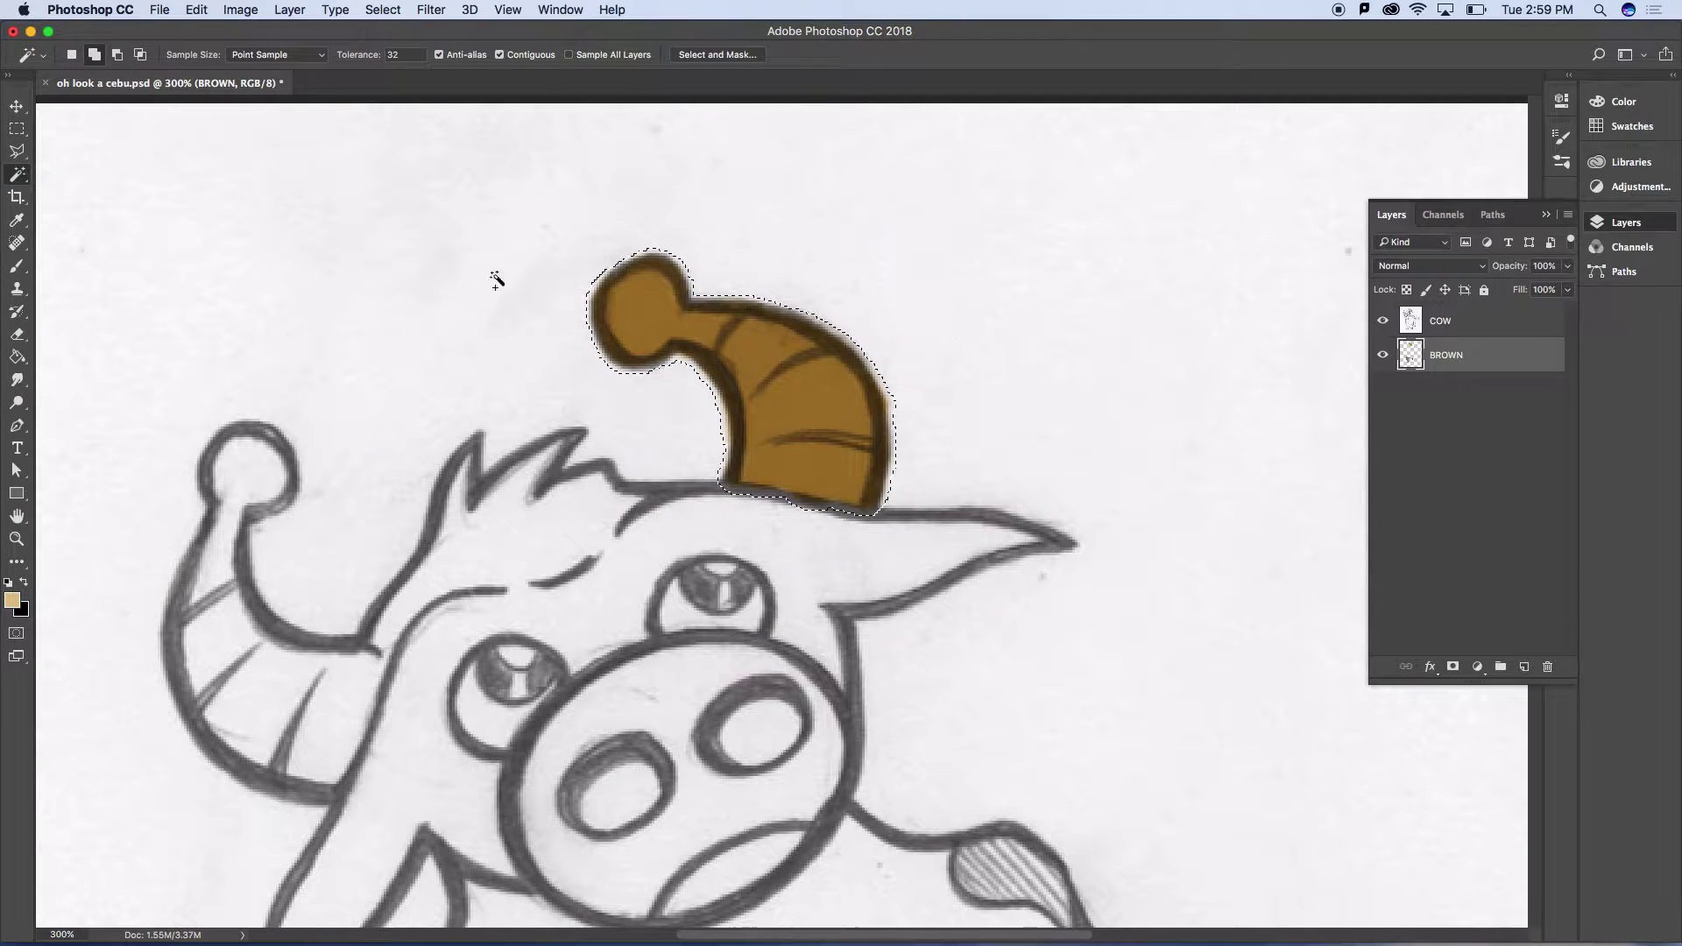
Brush a light tan highlight along the horn's right edge, then zoom out
left_click(26, 273)
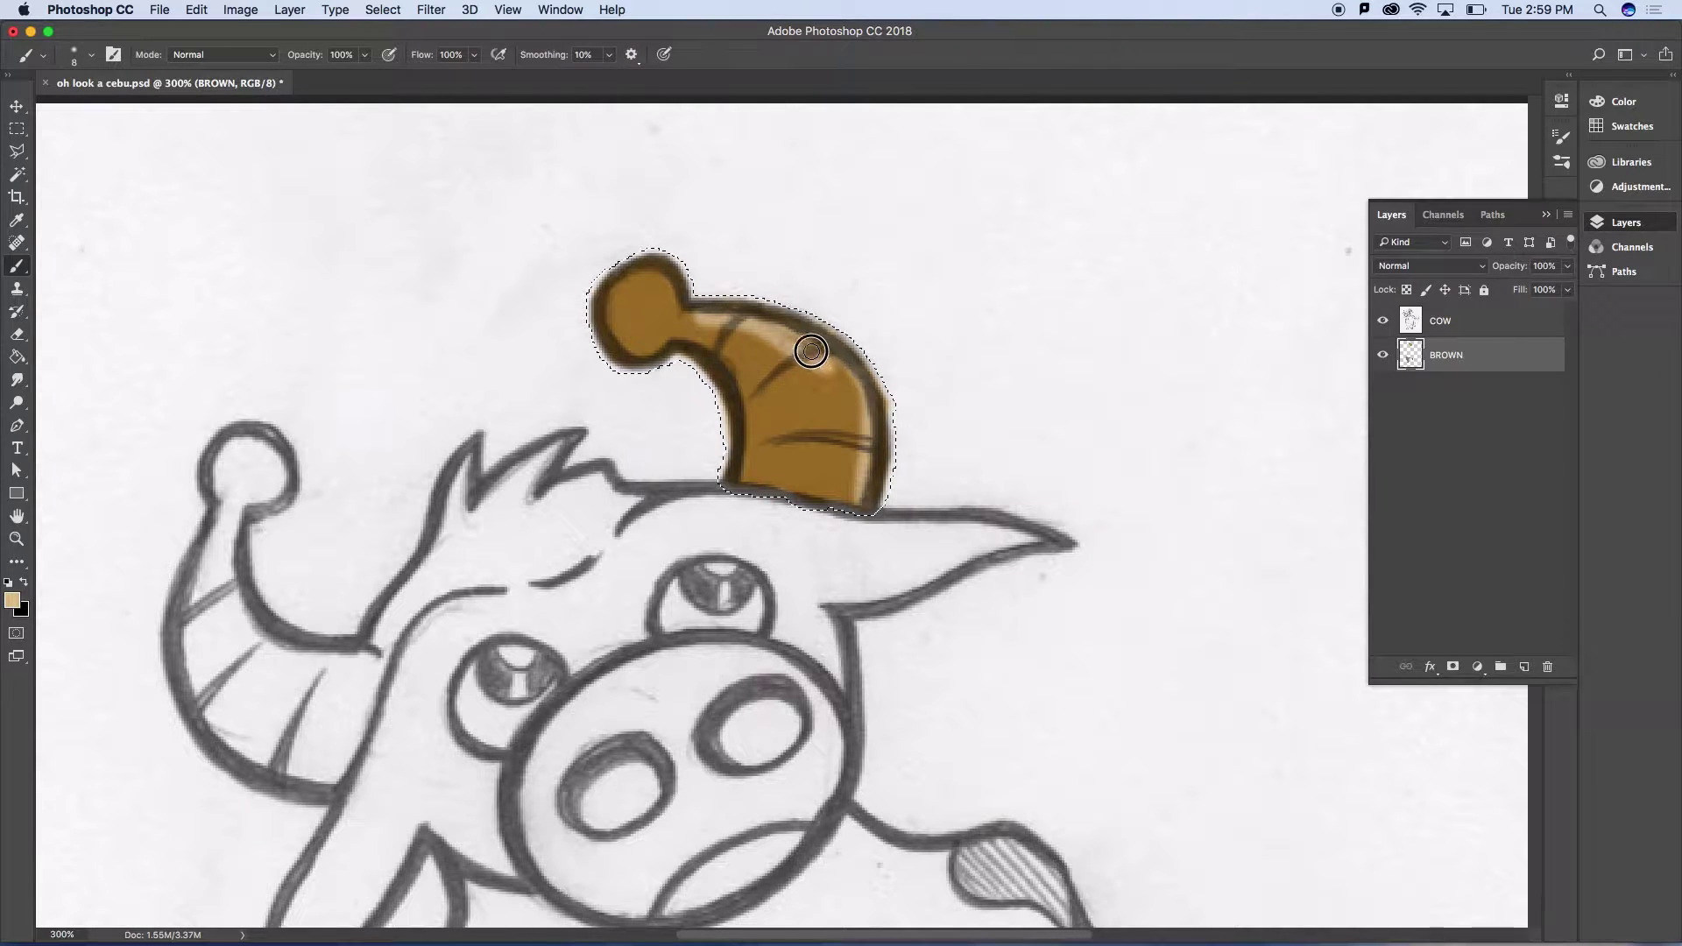
mouse_move(851, 401)
left_mouse_down()
mouse_move(826, 370)
mouse_move(859, 426)
mouse_move(854, 505)
mouse_move(860, 348)
left_mouse_up()
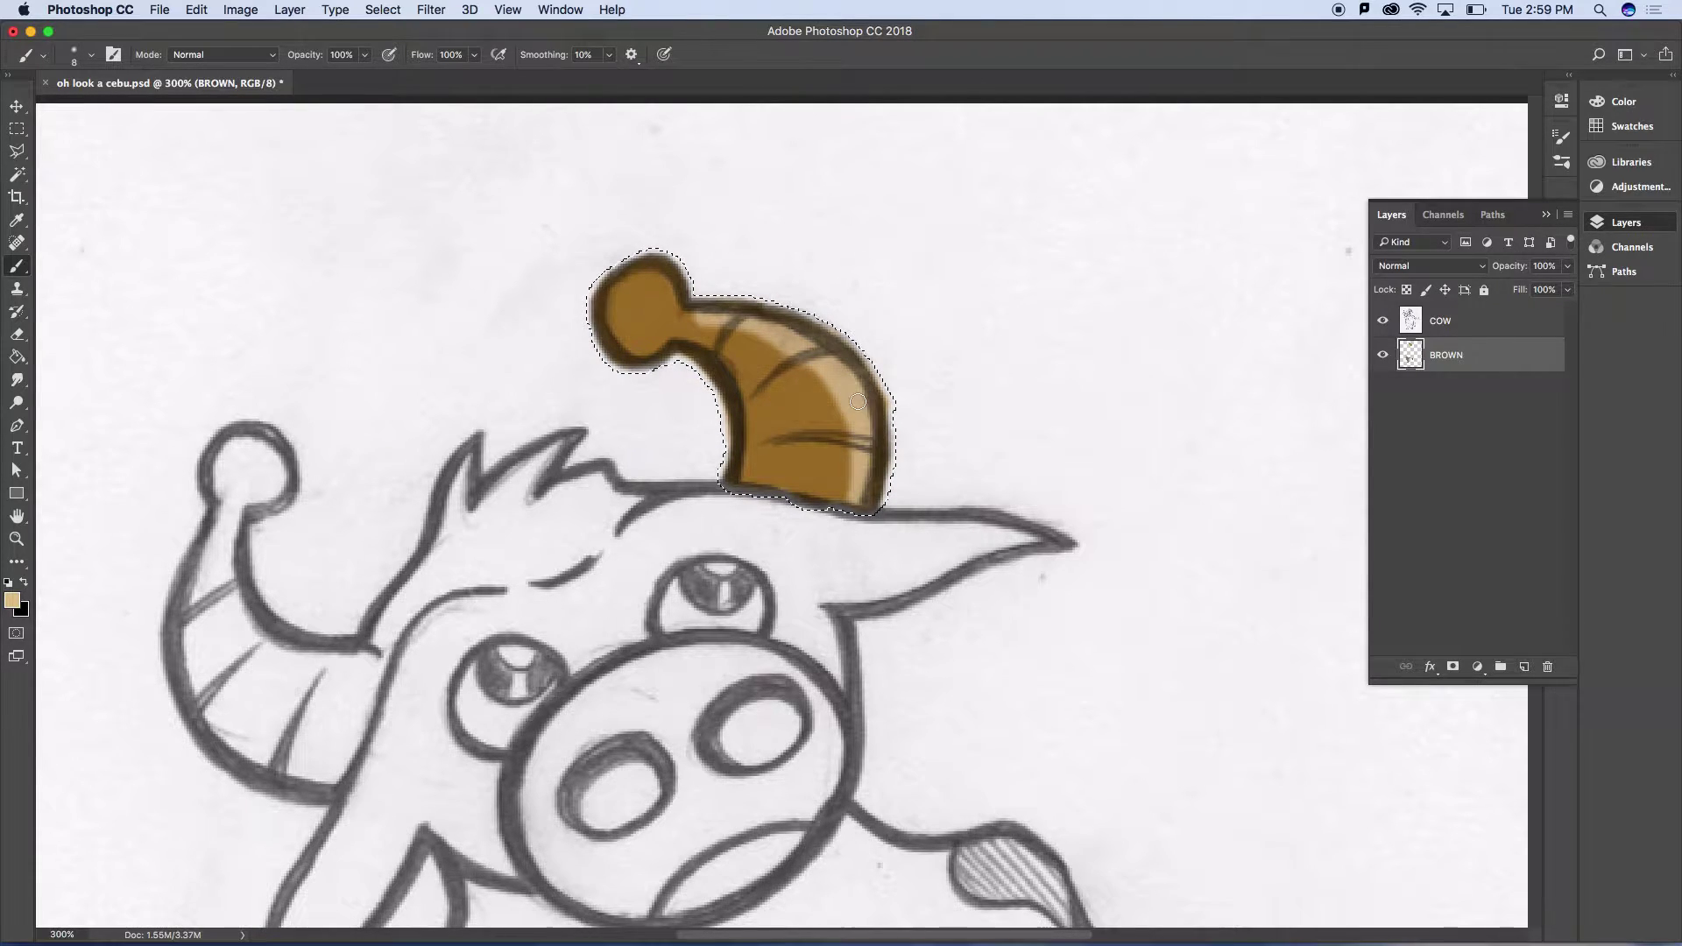
key("super+minus")
key("super+minus")
key("super+minus")
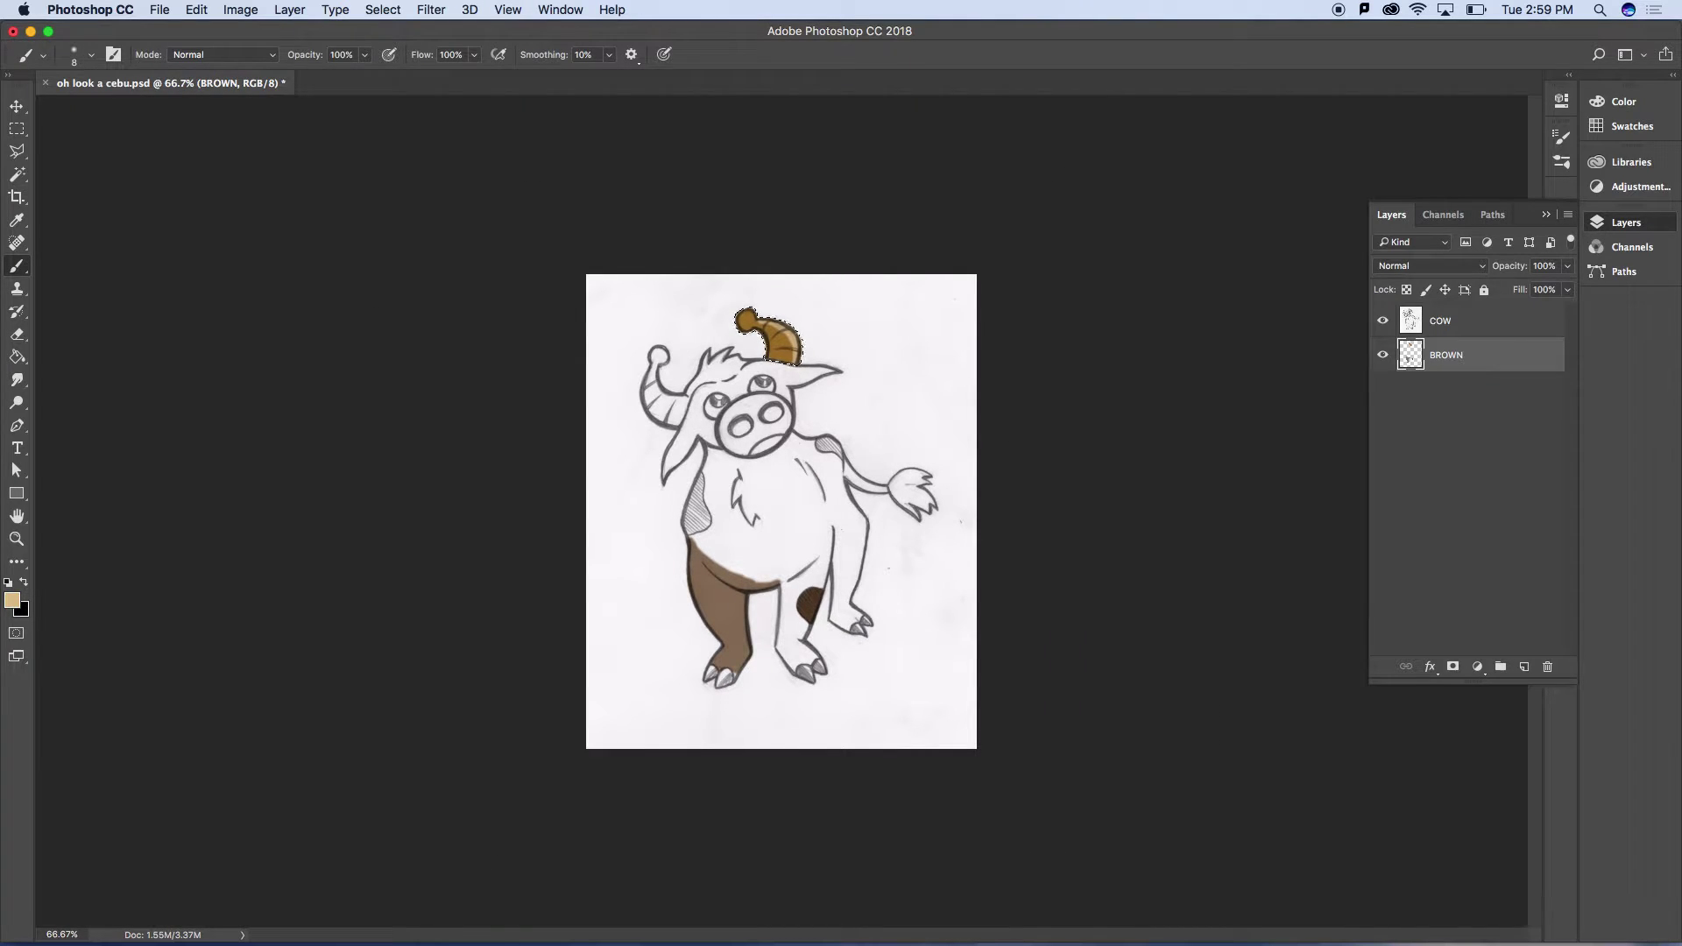
key("z")
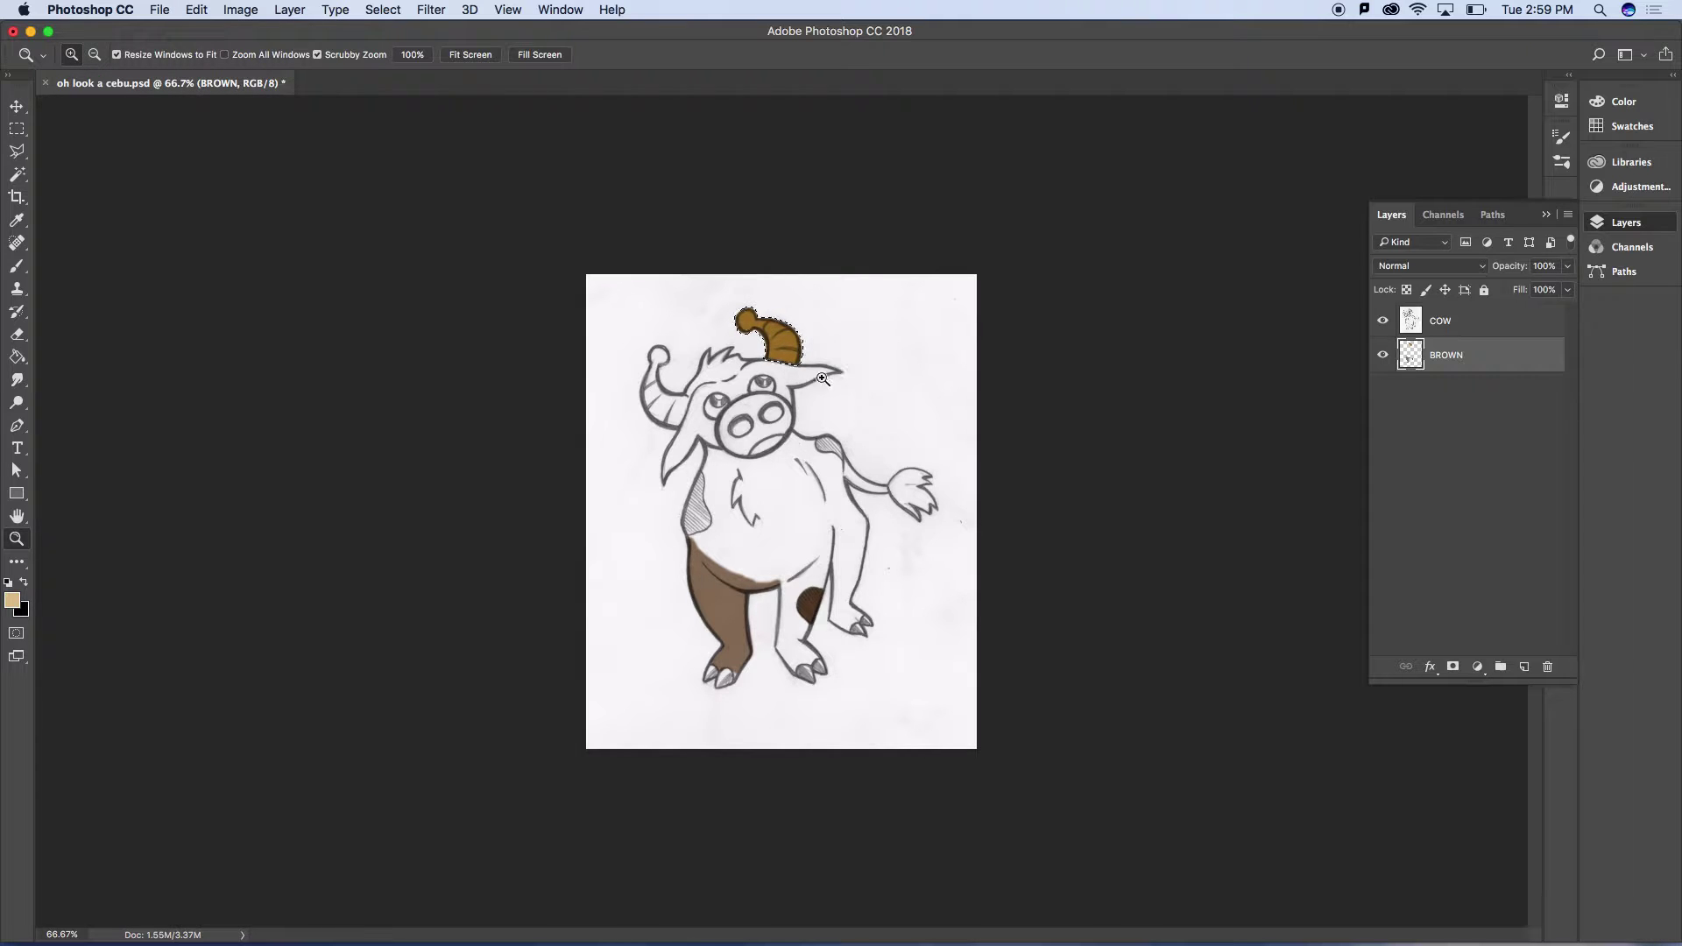
Magnify and frame the horn, then show the Dodge, Burn and Sponge tool choices
left_click(785, 352)
left_click(789, 298)
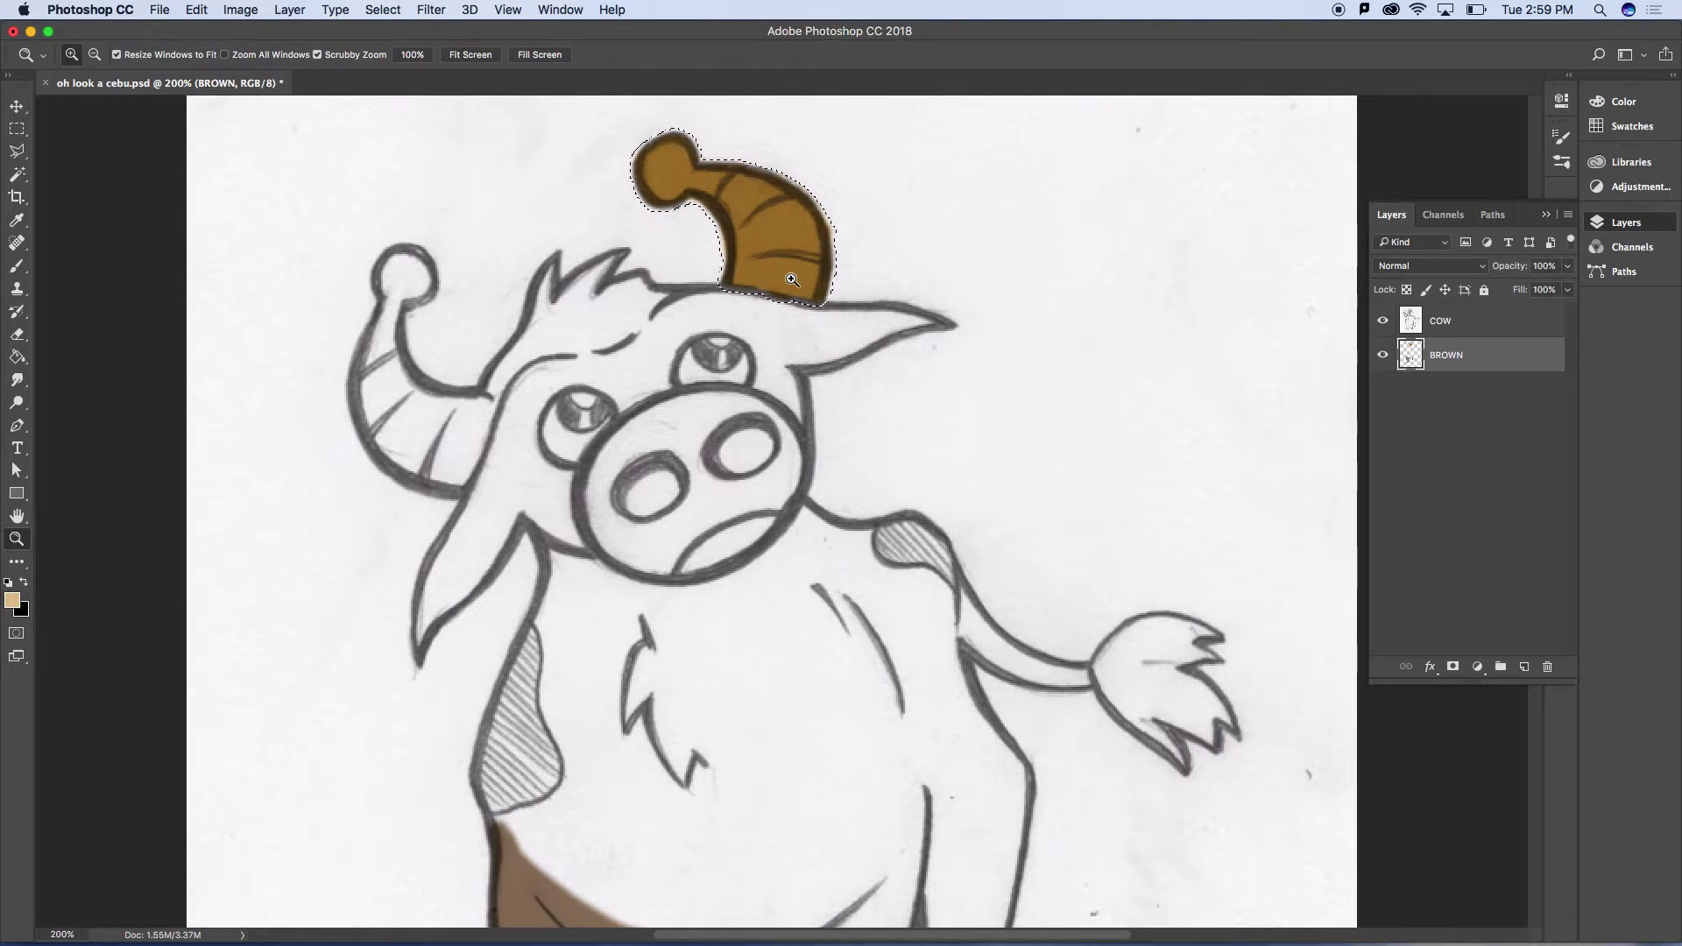
left_click(792, 279)
key("space")
left_click_drag(833, 233, 845, 441)
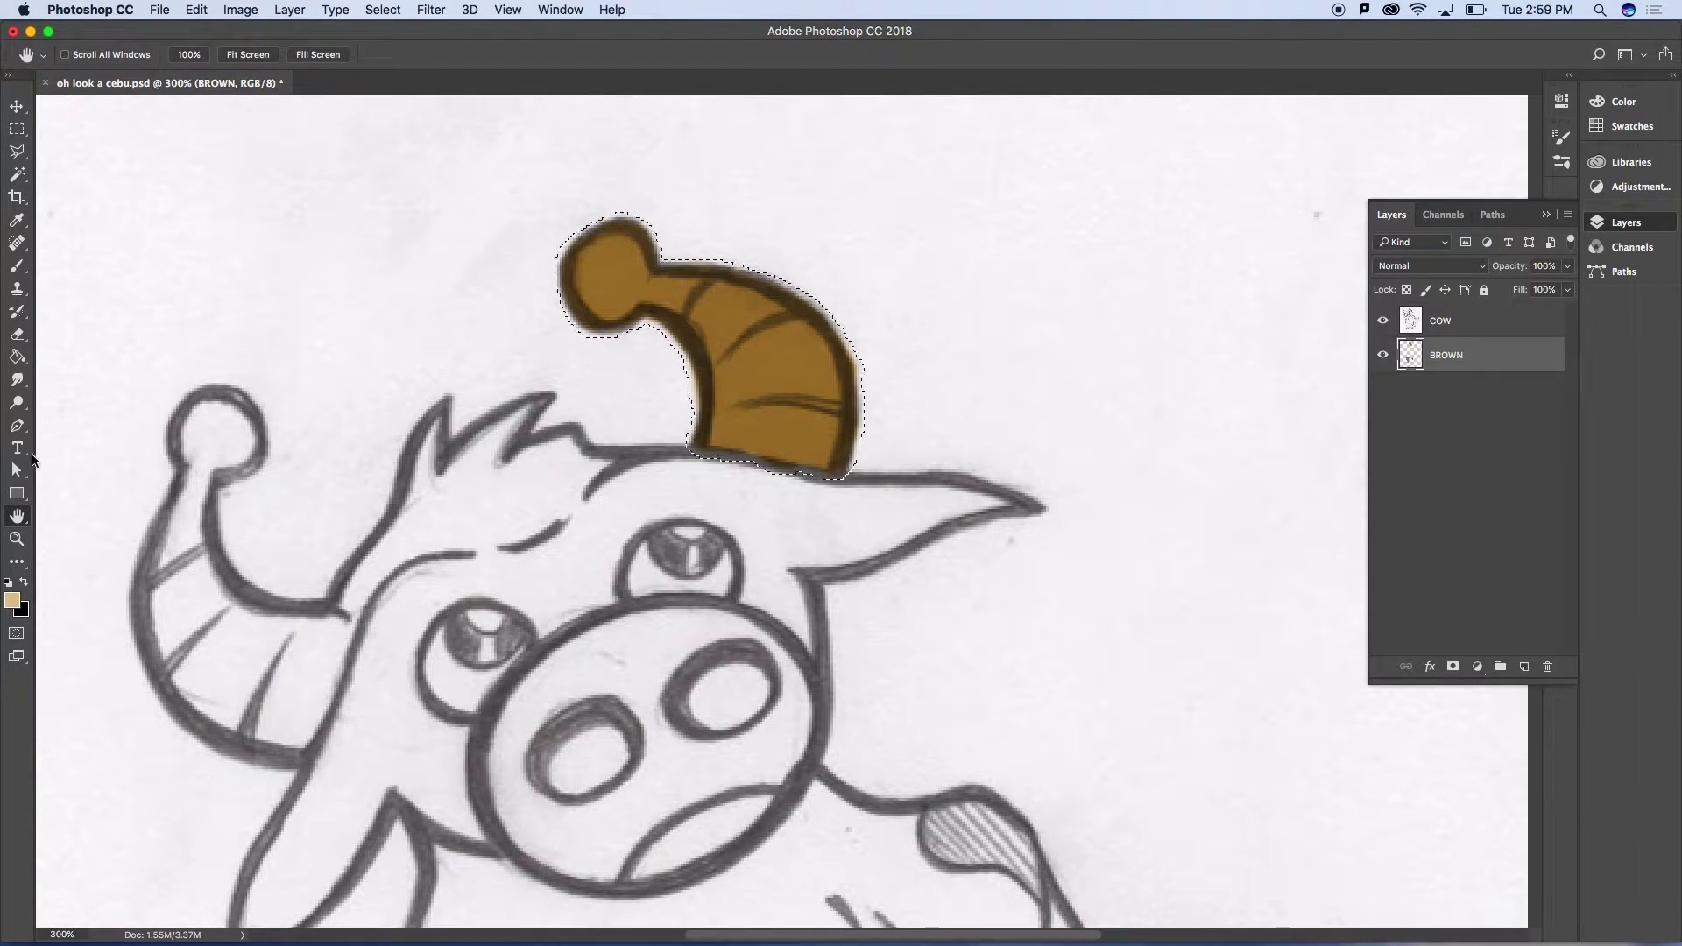
left_click(20, 415)
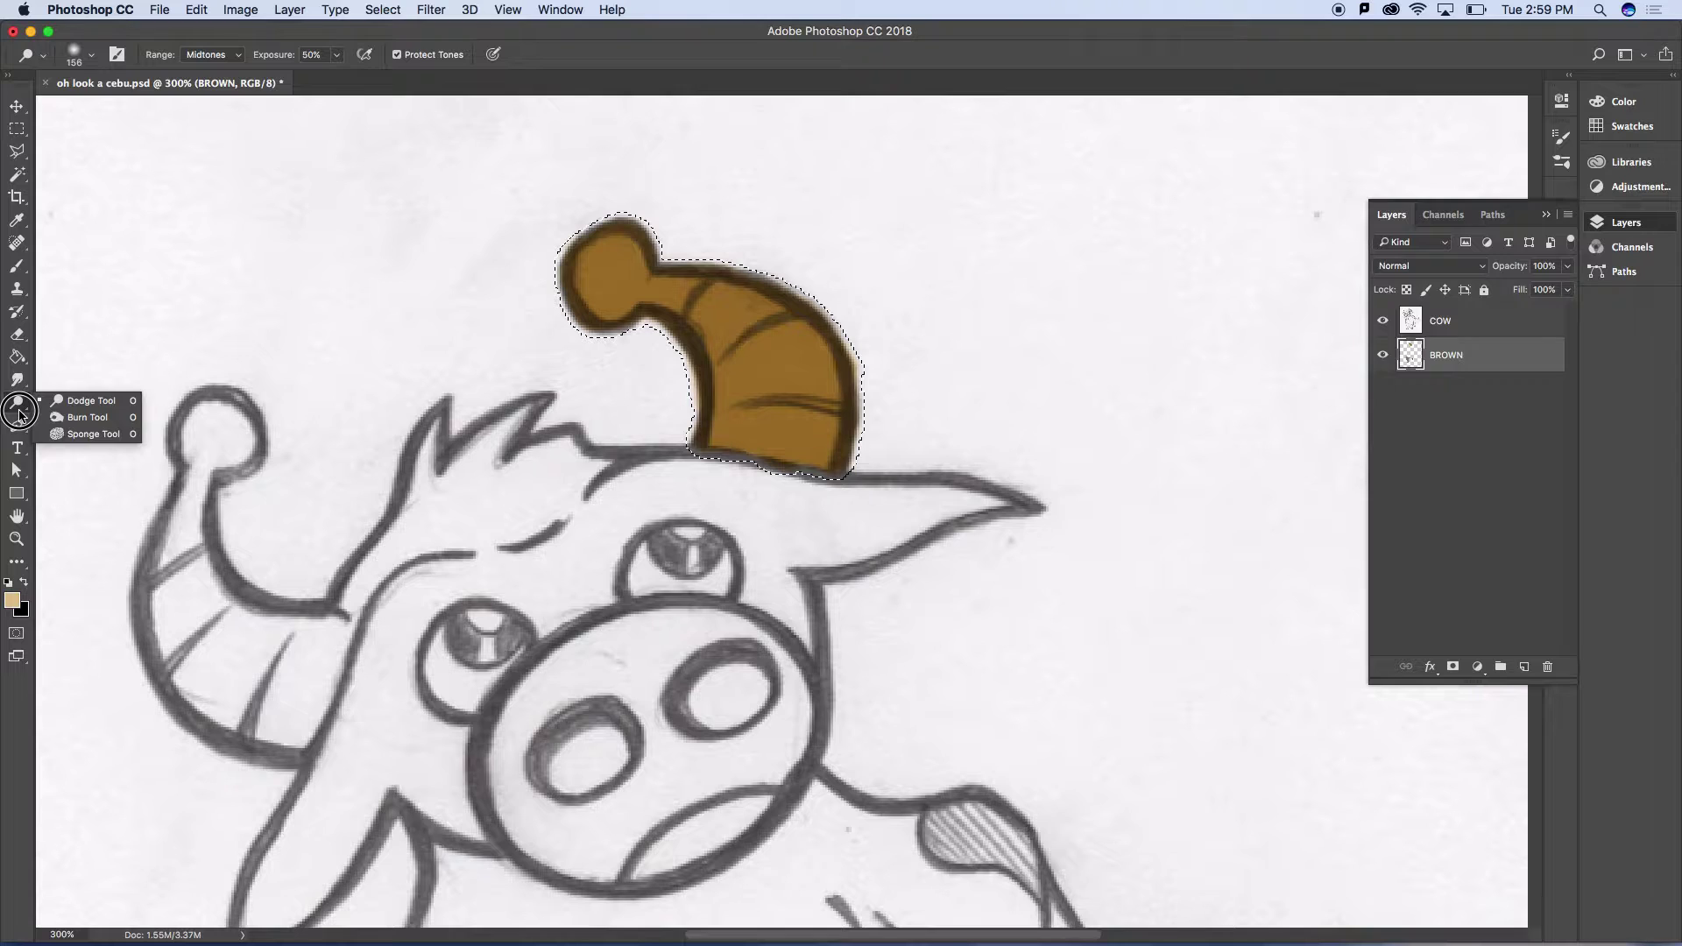
left_click(88, 433)
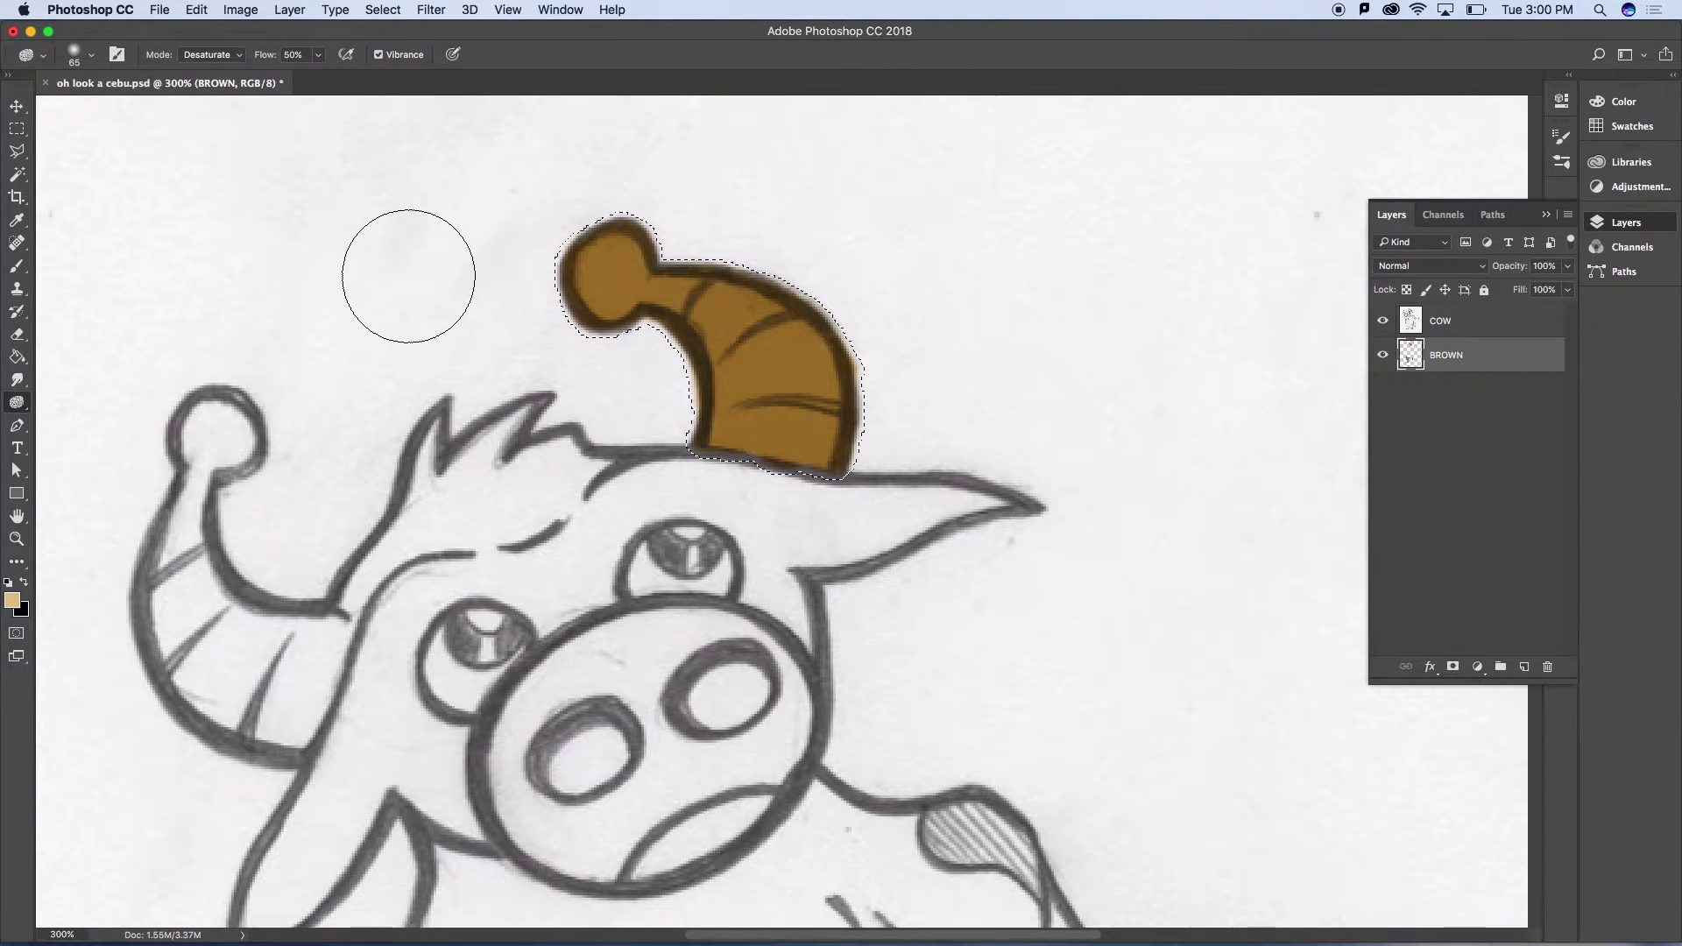
left_click(91, 67)
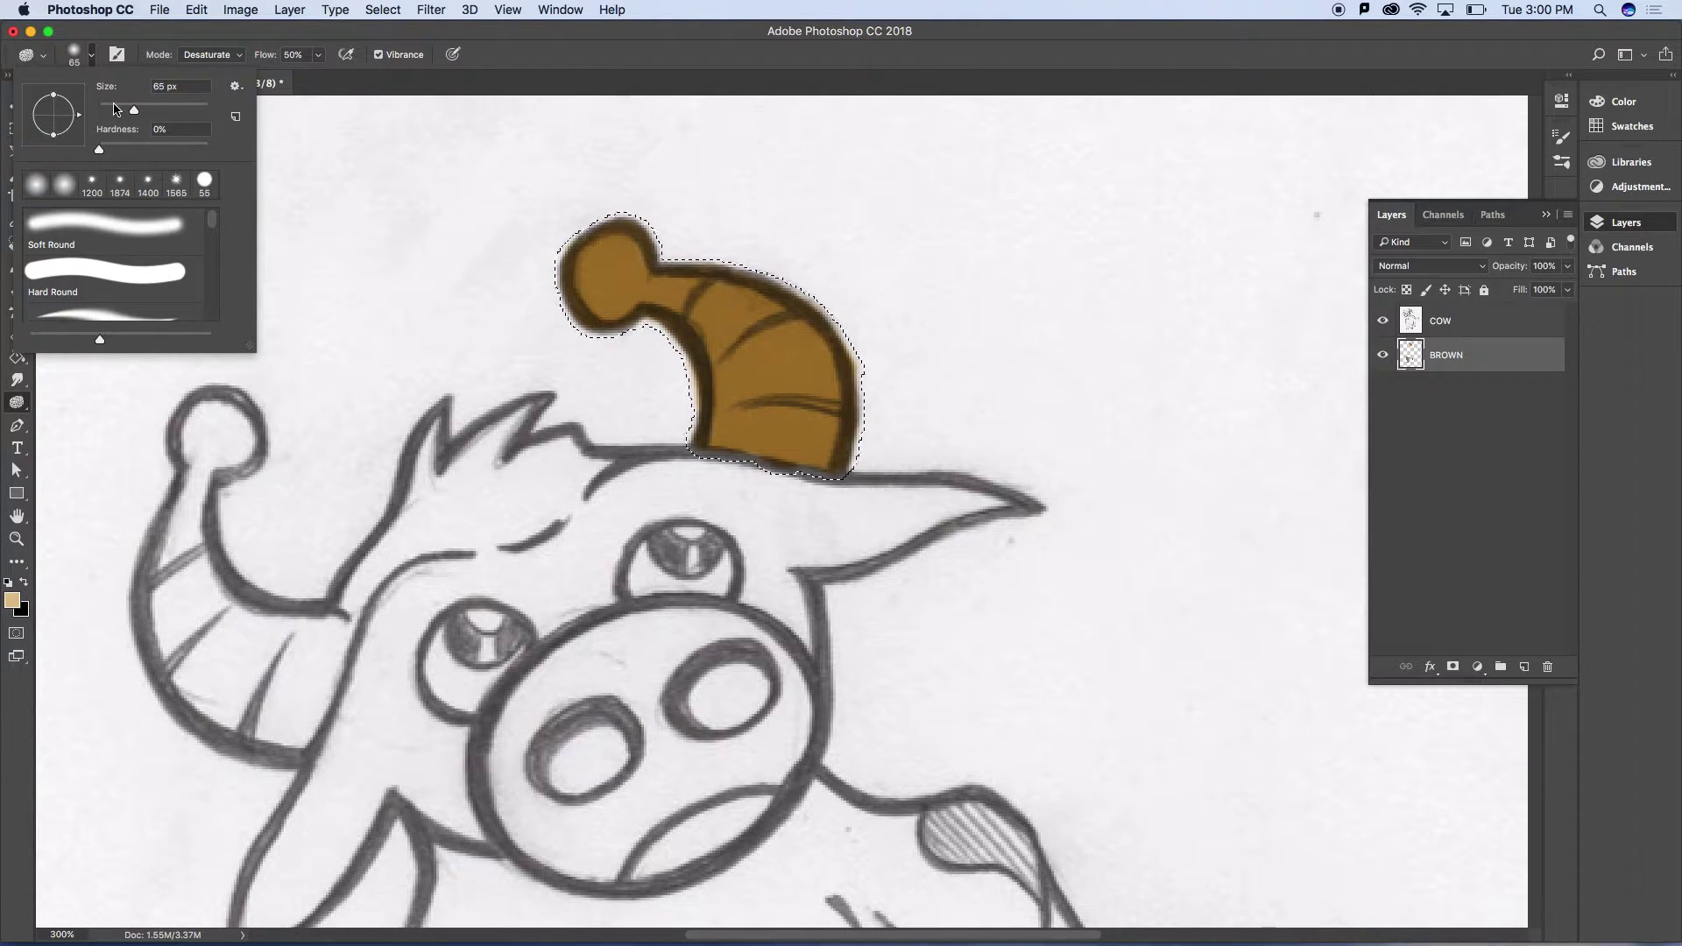
left_click_drag(117, 109, 114, 111)
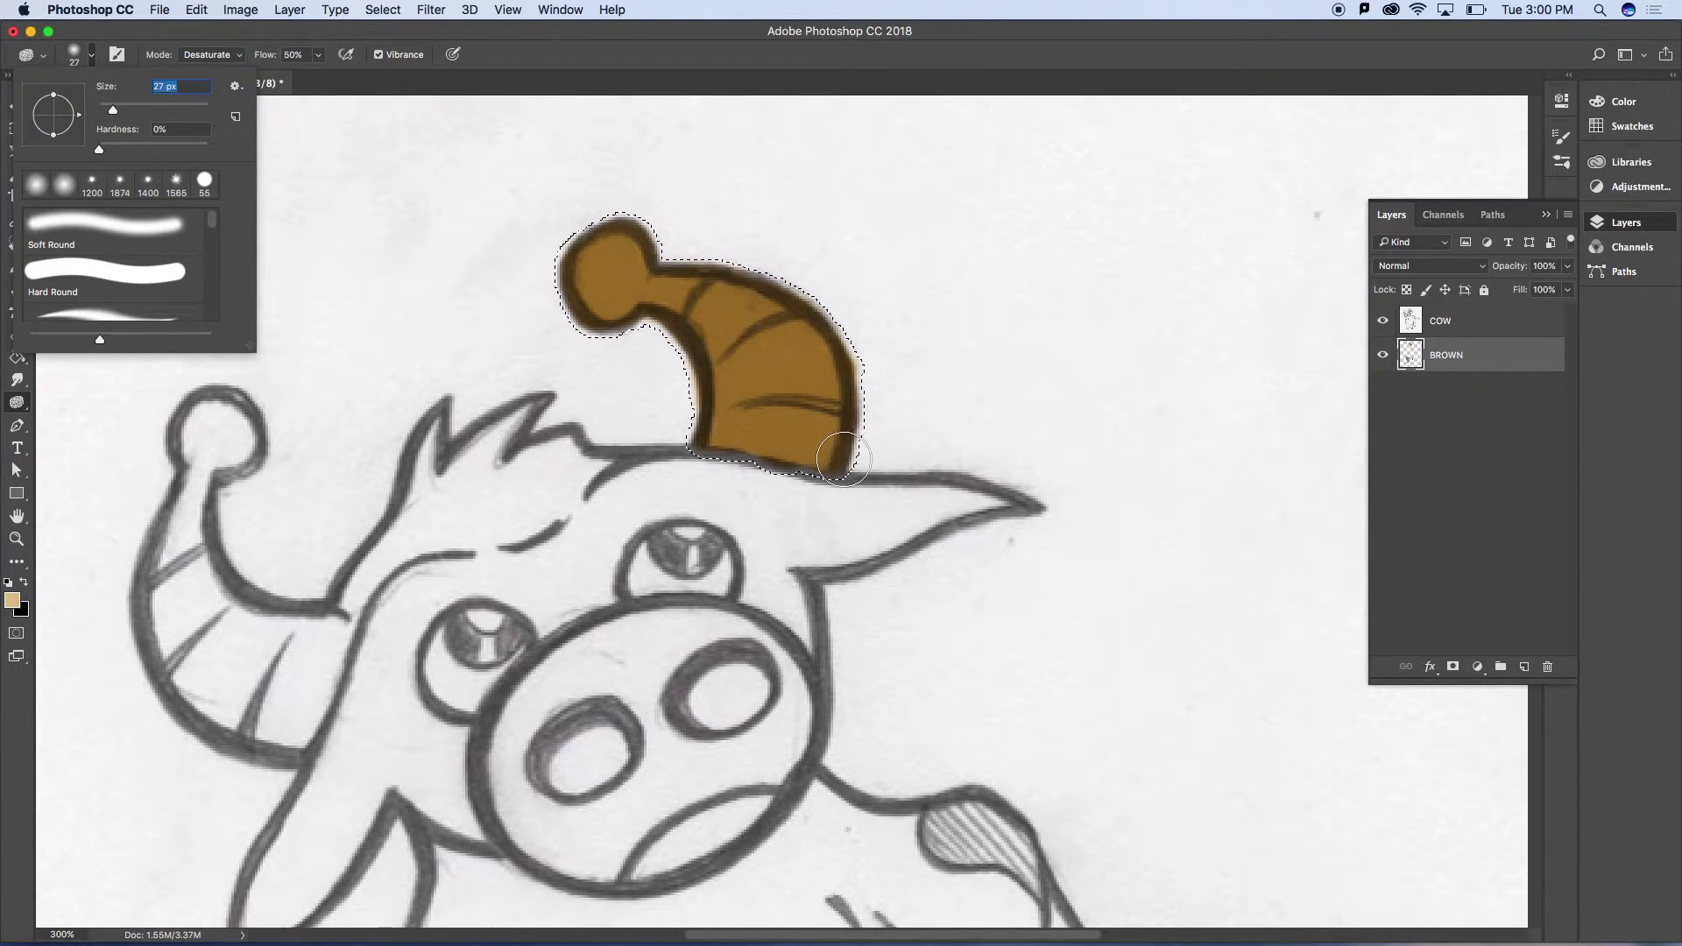
mouse_move(845, 450)
left_mouse_down()
mouse_move(838, 390)
mouse_move(799, 329)
mouse_move(708, 268)
mouse_move(644, 260)
mouse_move(732, 286)
mouse_move(852, 379)
mouse_move(834, 444)
left_mouse_up()
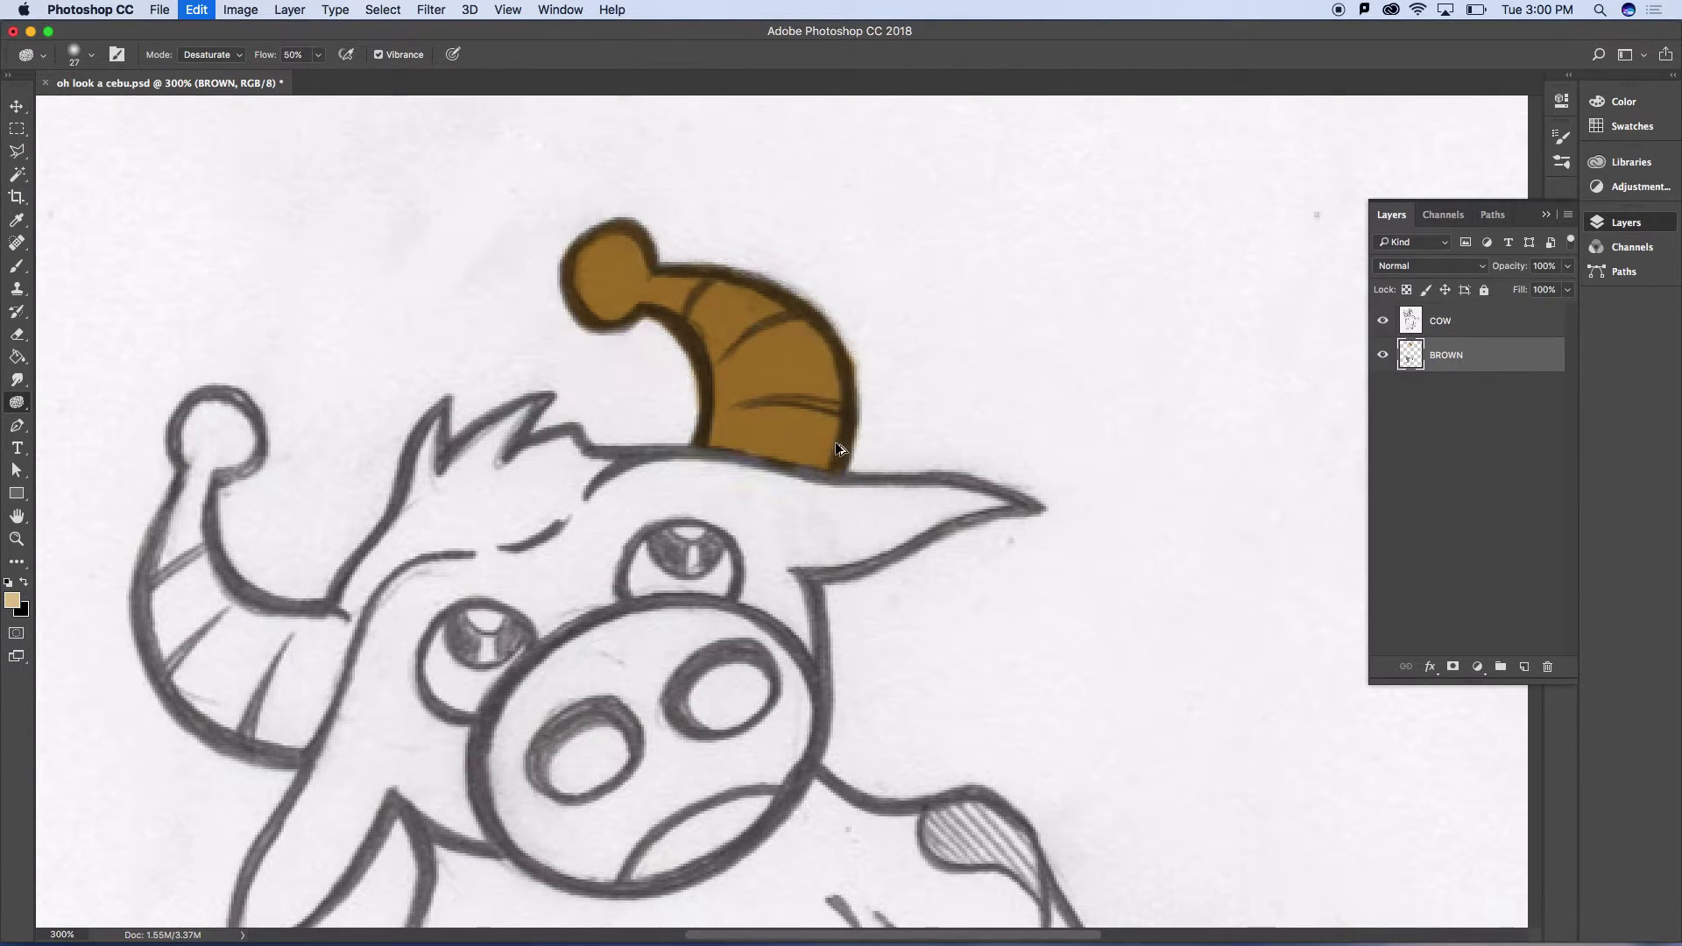
left_click_drag(18, 409, 66, 400)
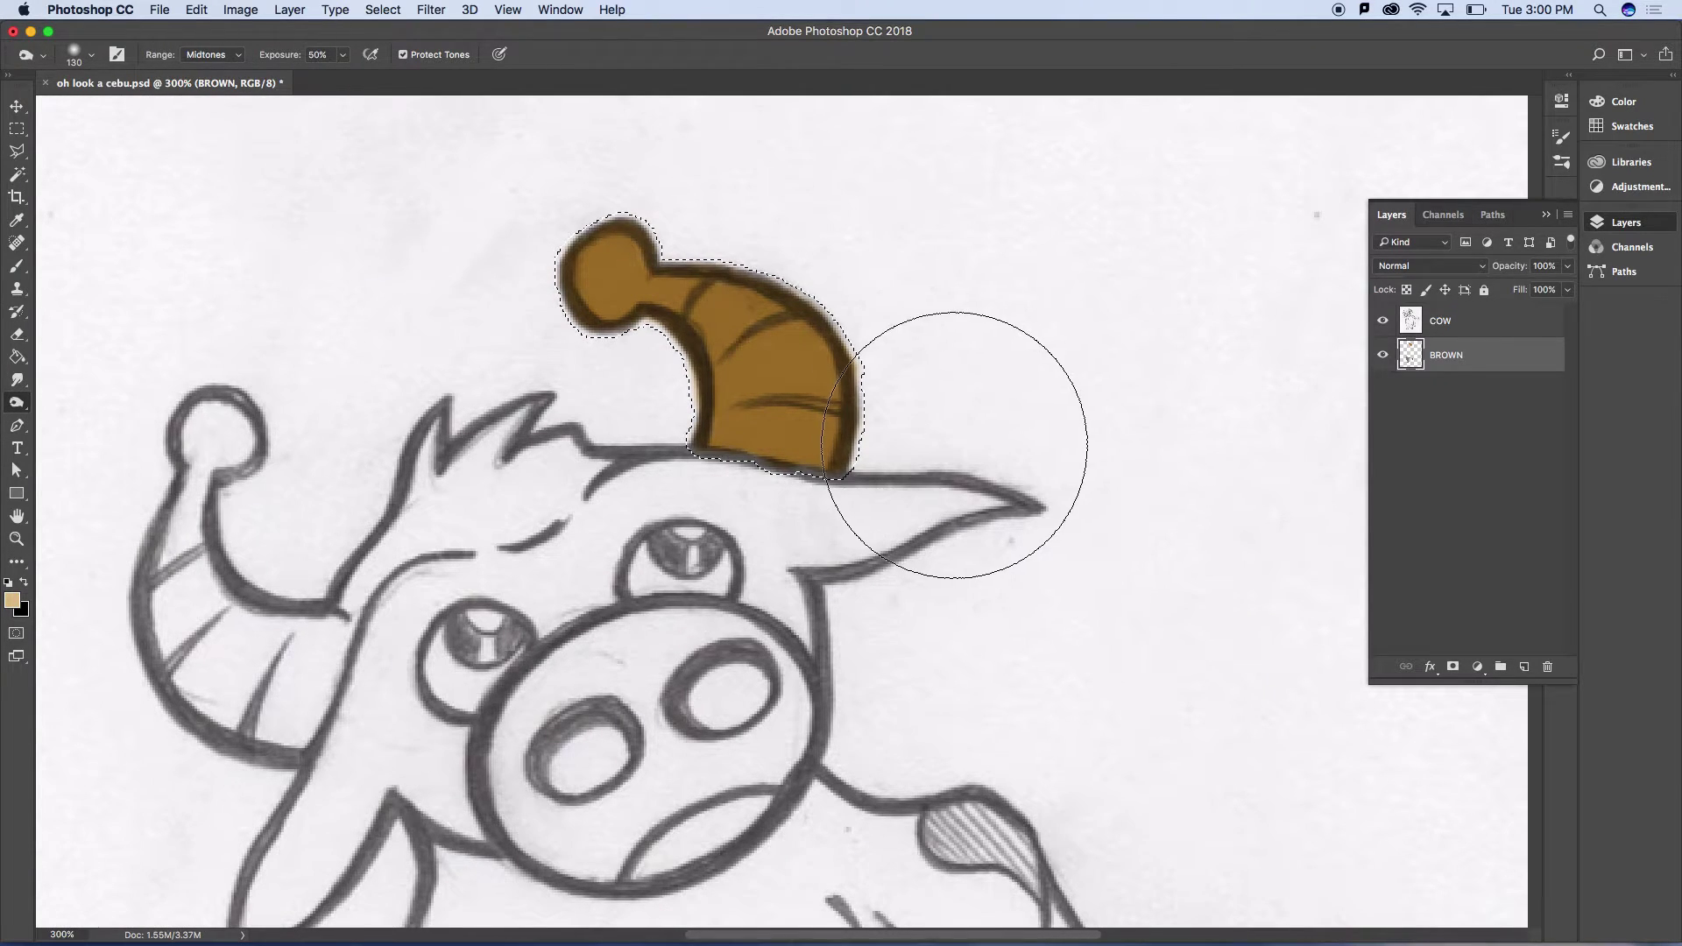
left_click(92, 54)
left_click_drag(124, 110, 116, 110)
left_click(806, 458)
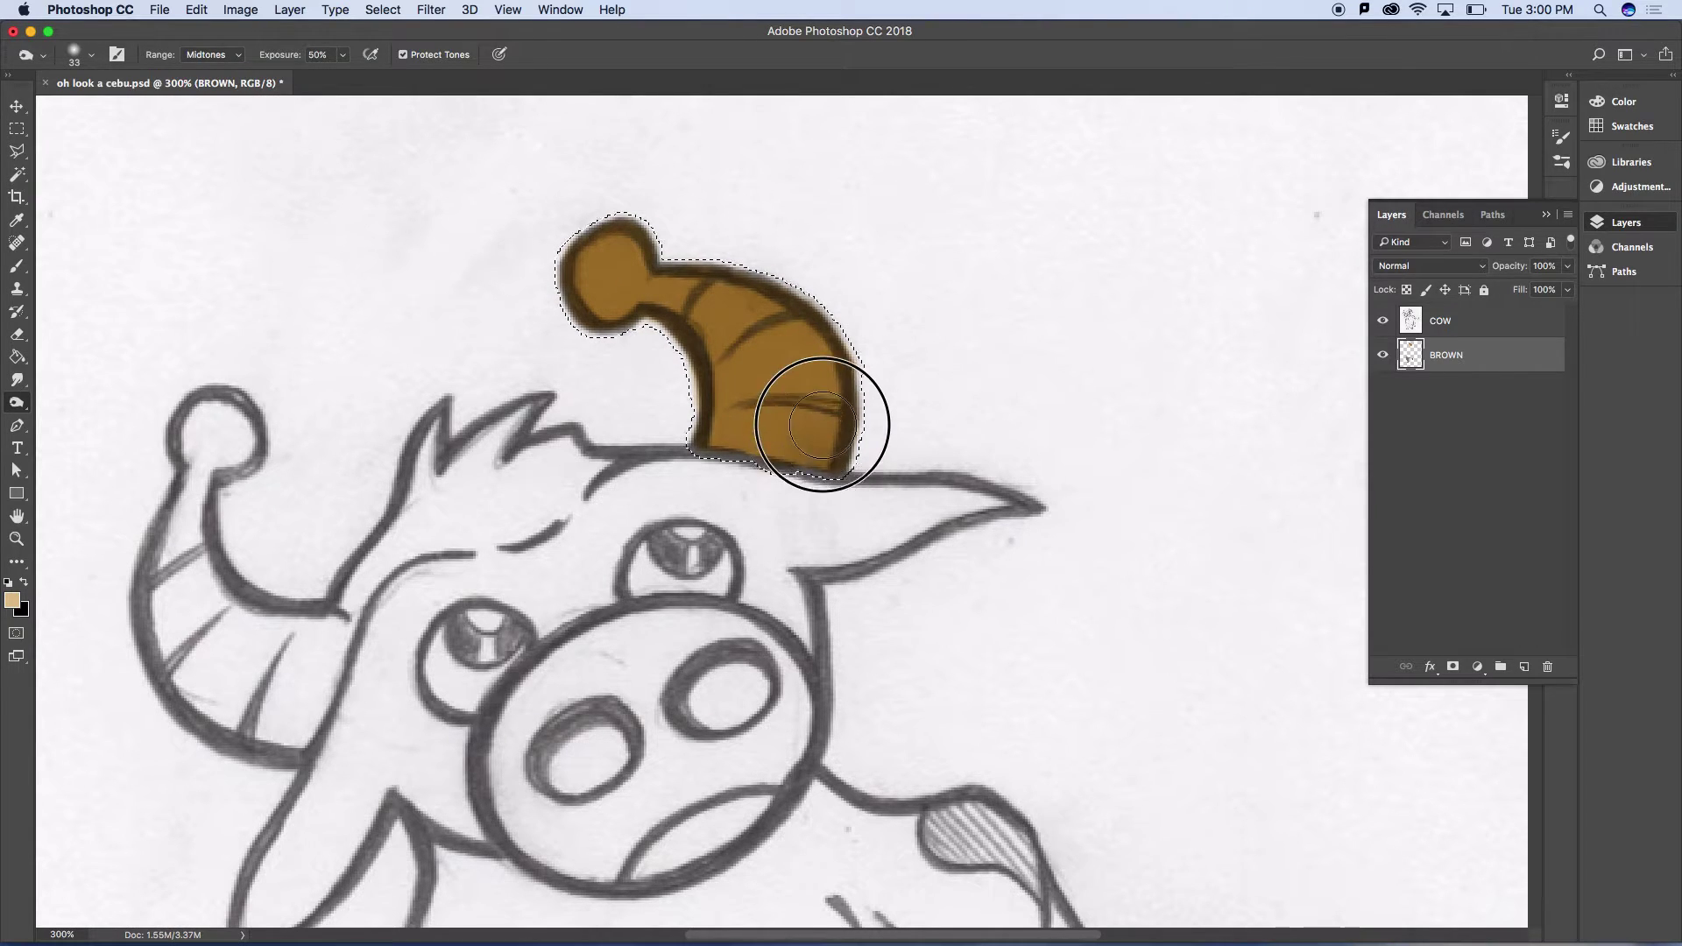
left_click_drag(818, 412, 792, 312)
key("super+z")
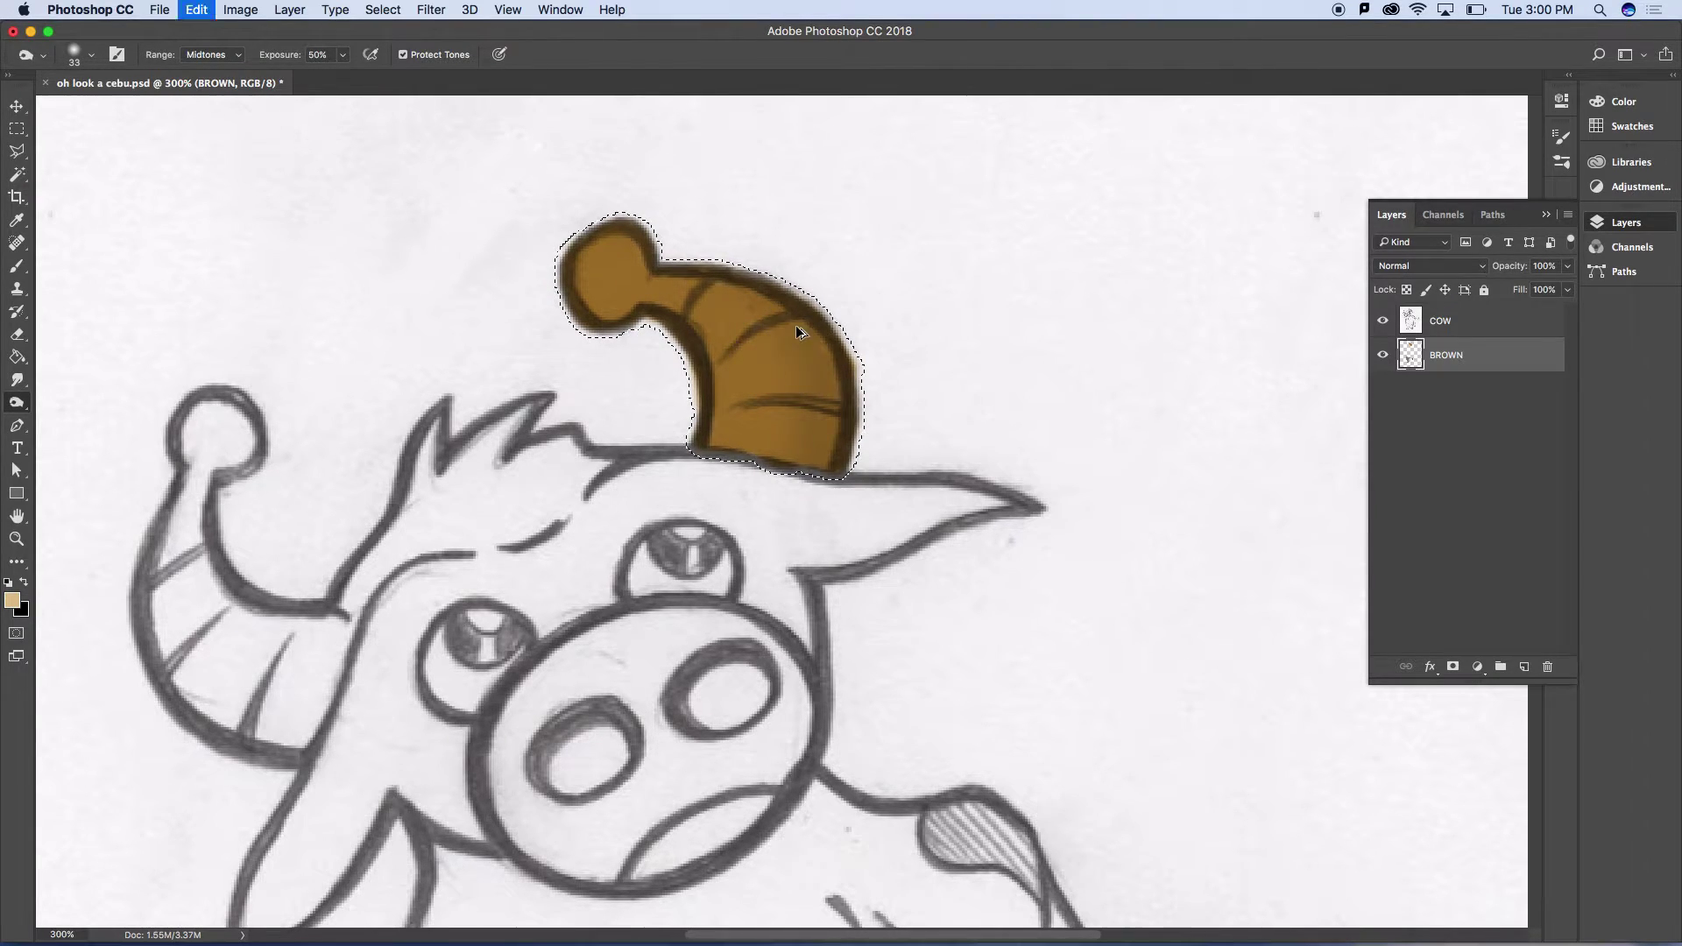
left_click(19, 405)
Dodge the horn's middle and lower area with a 28 px brush at 92% exposure
left_click(87, 400)
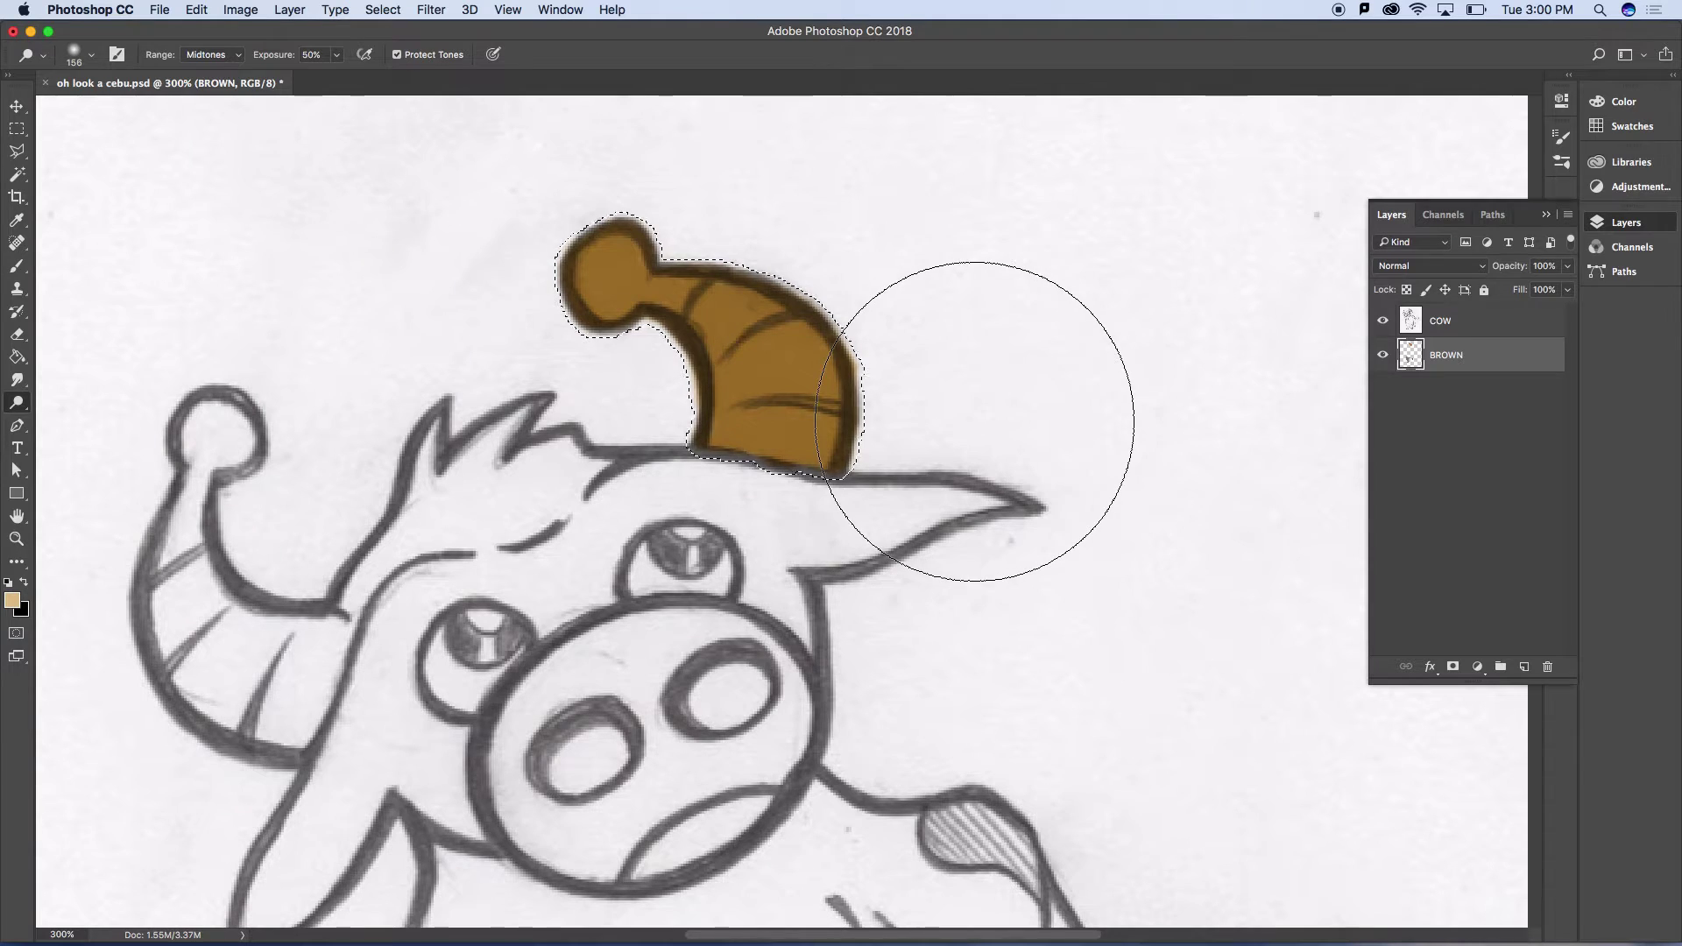
left_click(92, 54)
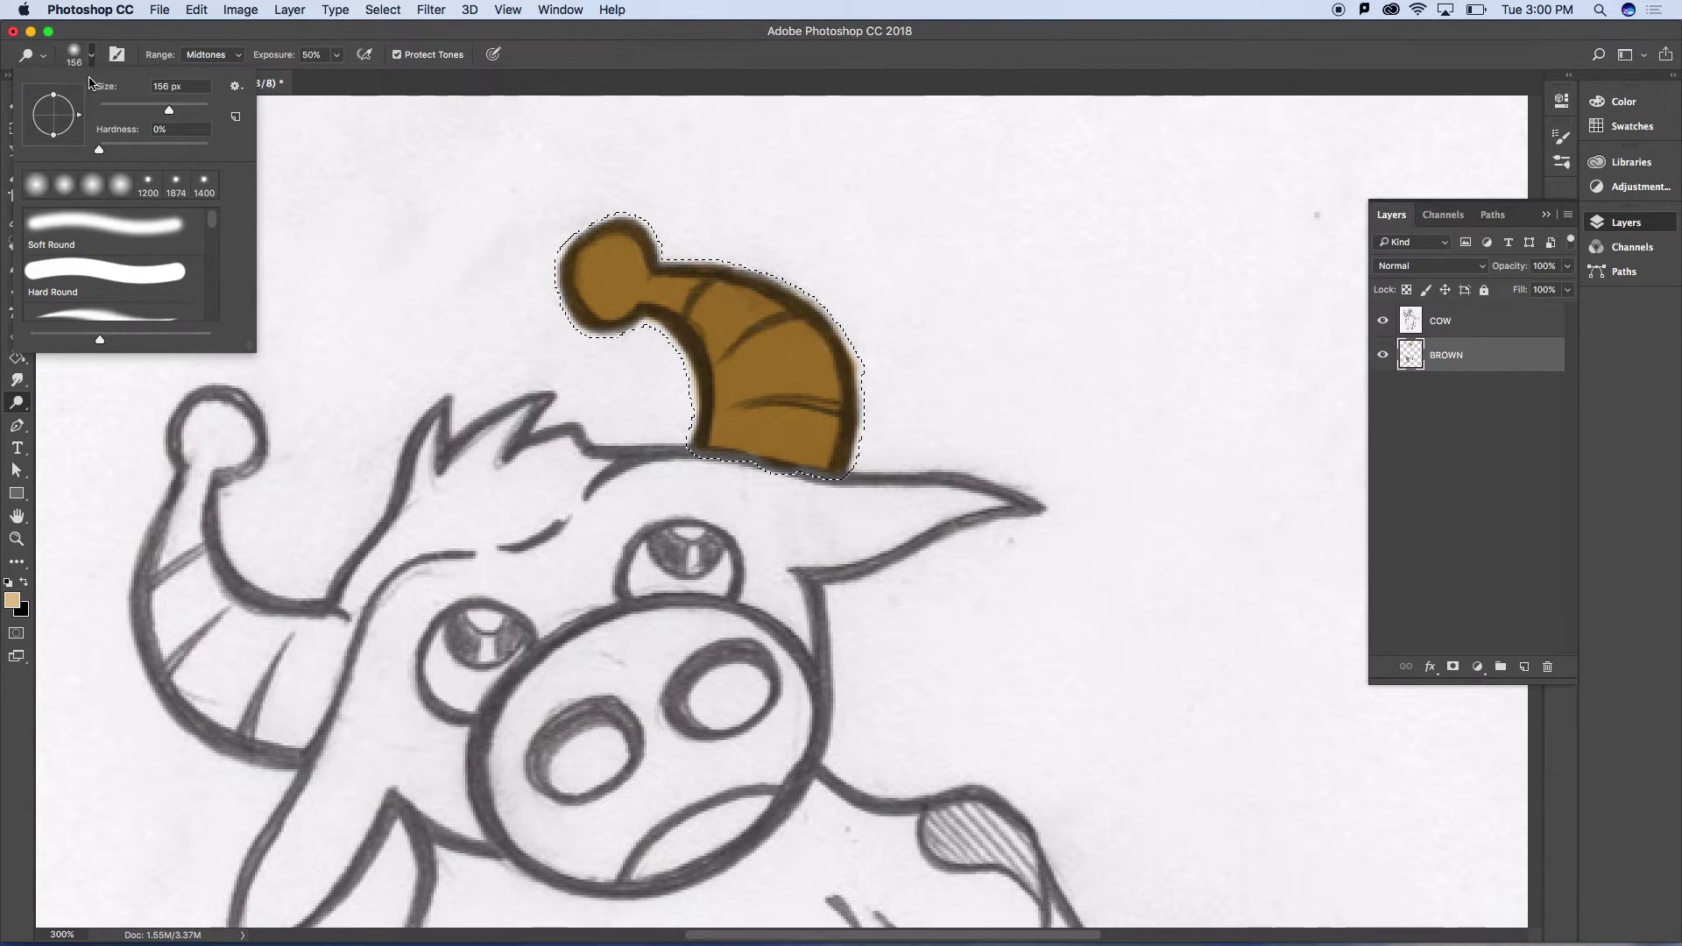
type("28")
key("Return")
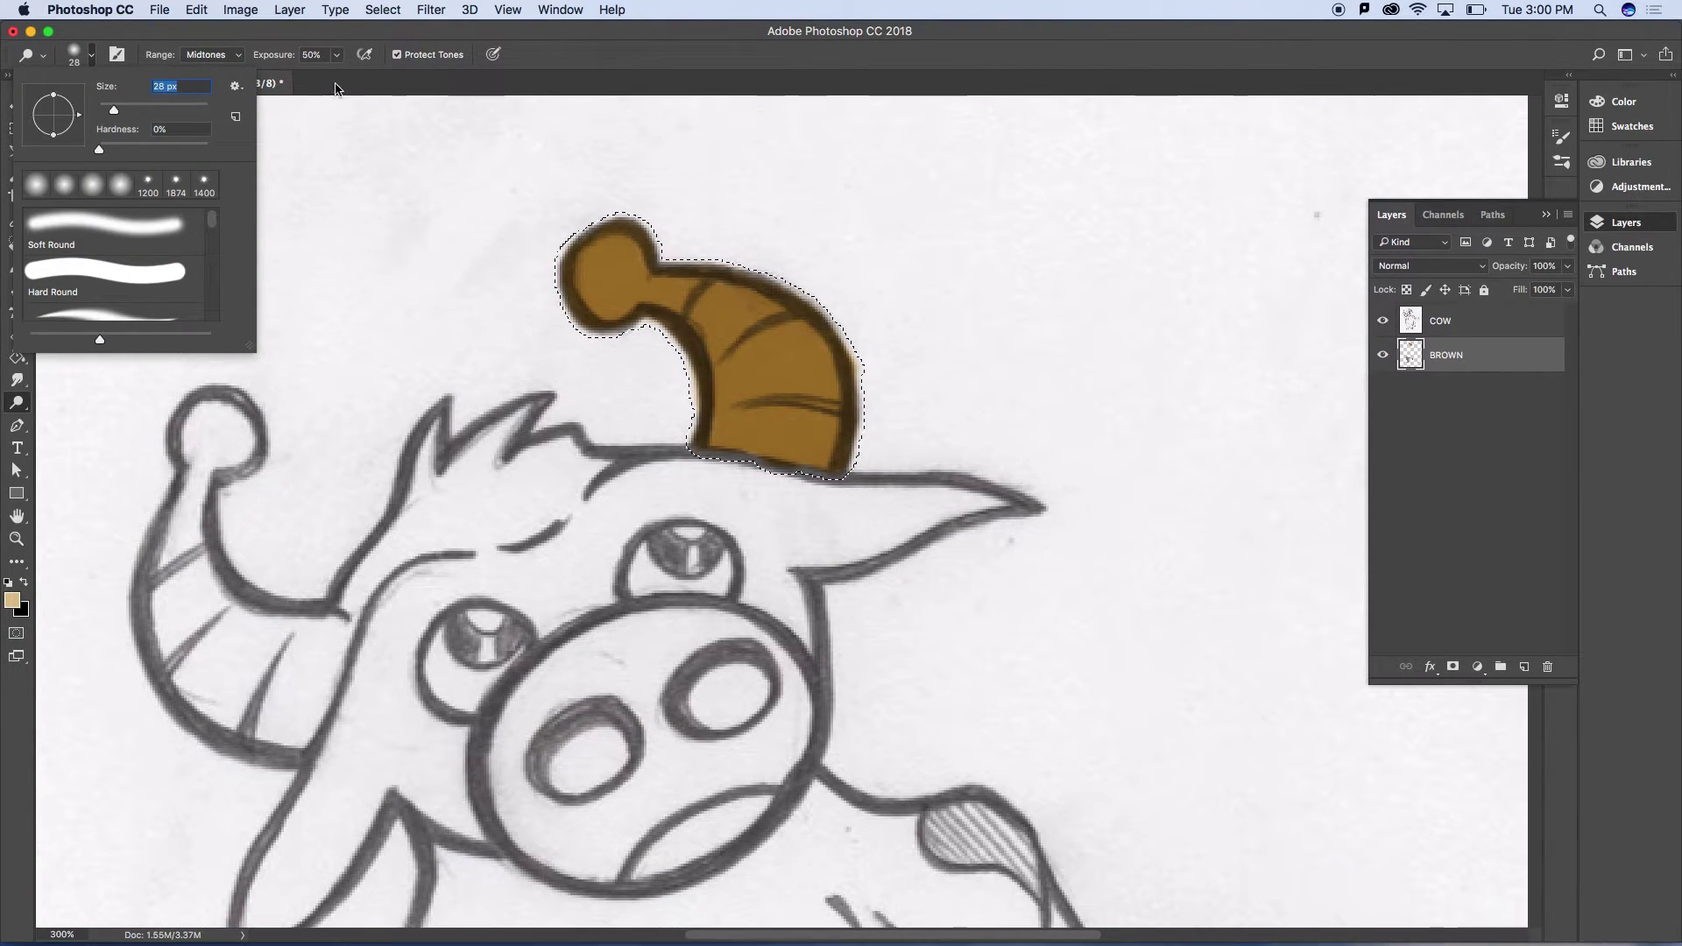
left_click(338, 56)
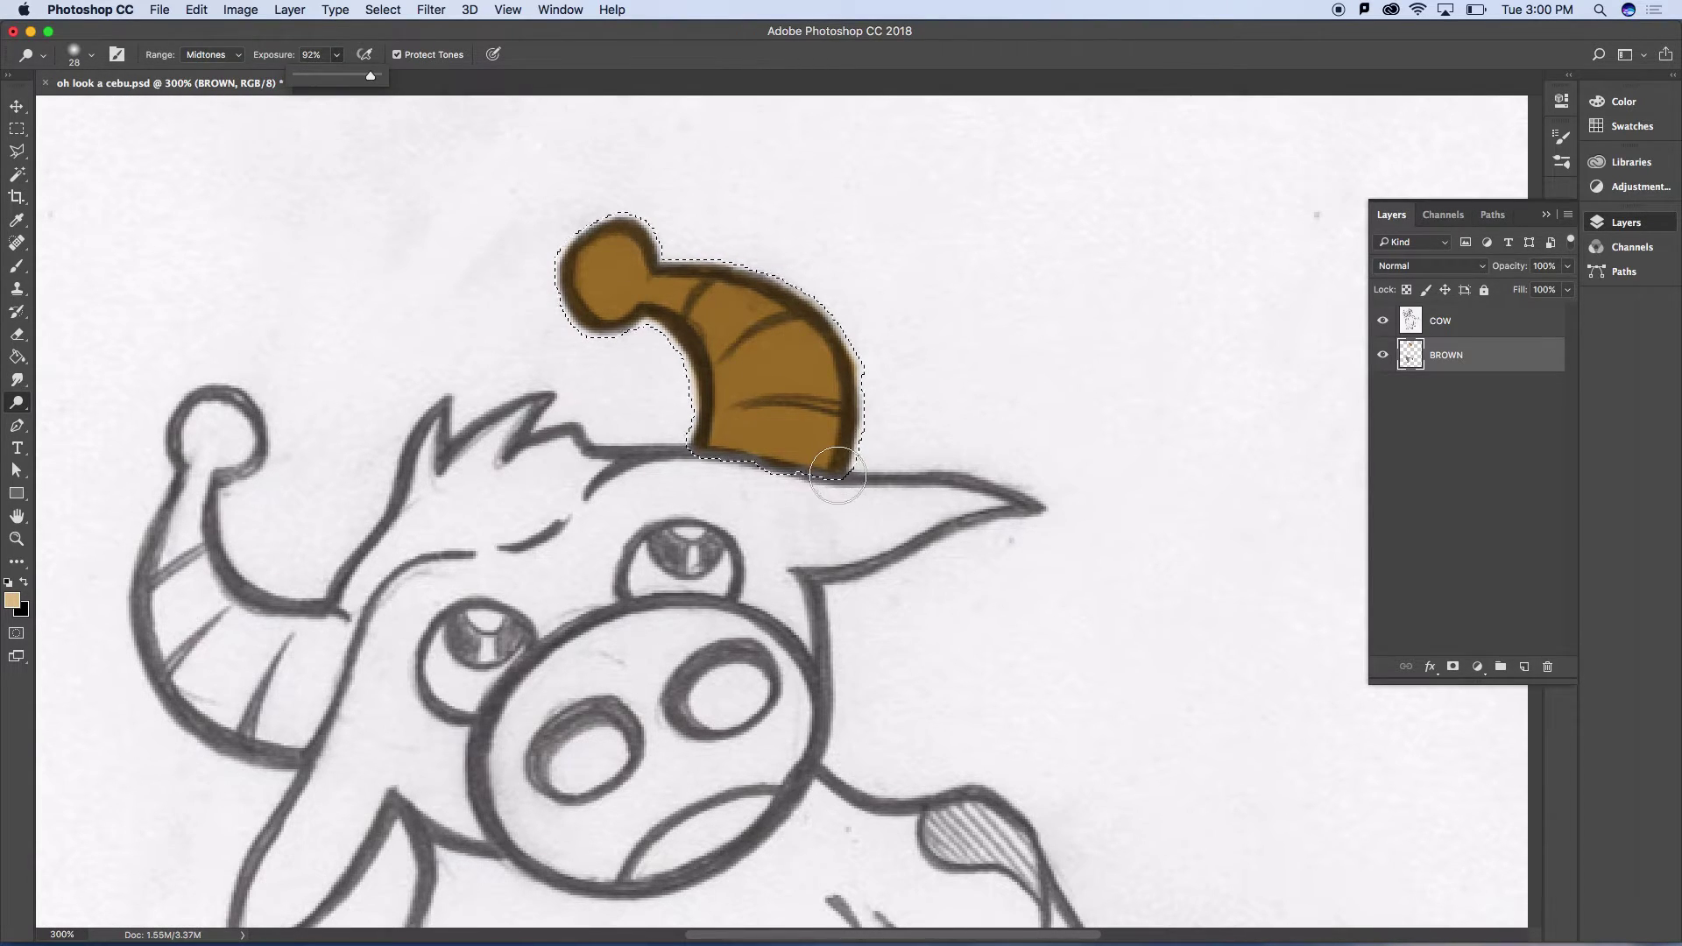
left_click(841, 439)
mouse_move(841, 439)
left_mouse_down()
mouse_move(834, 357)
mouse_move(810, 318)
mouse_move(687, 257)
mouse_move(730, 267)
mouse_move(803, 336)
mouse_move(818, 447)
left_mouse_up()
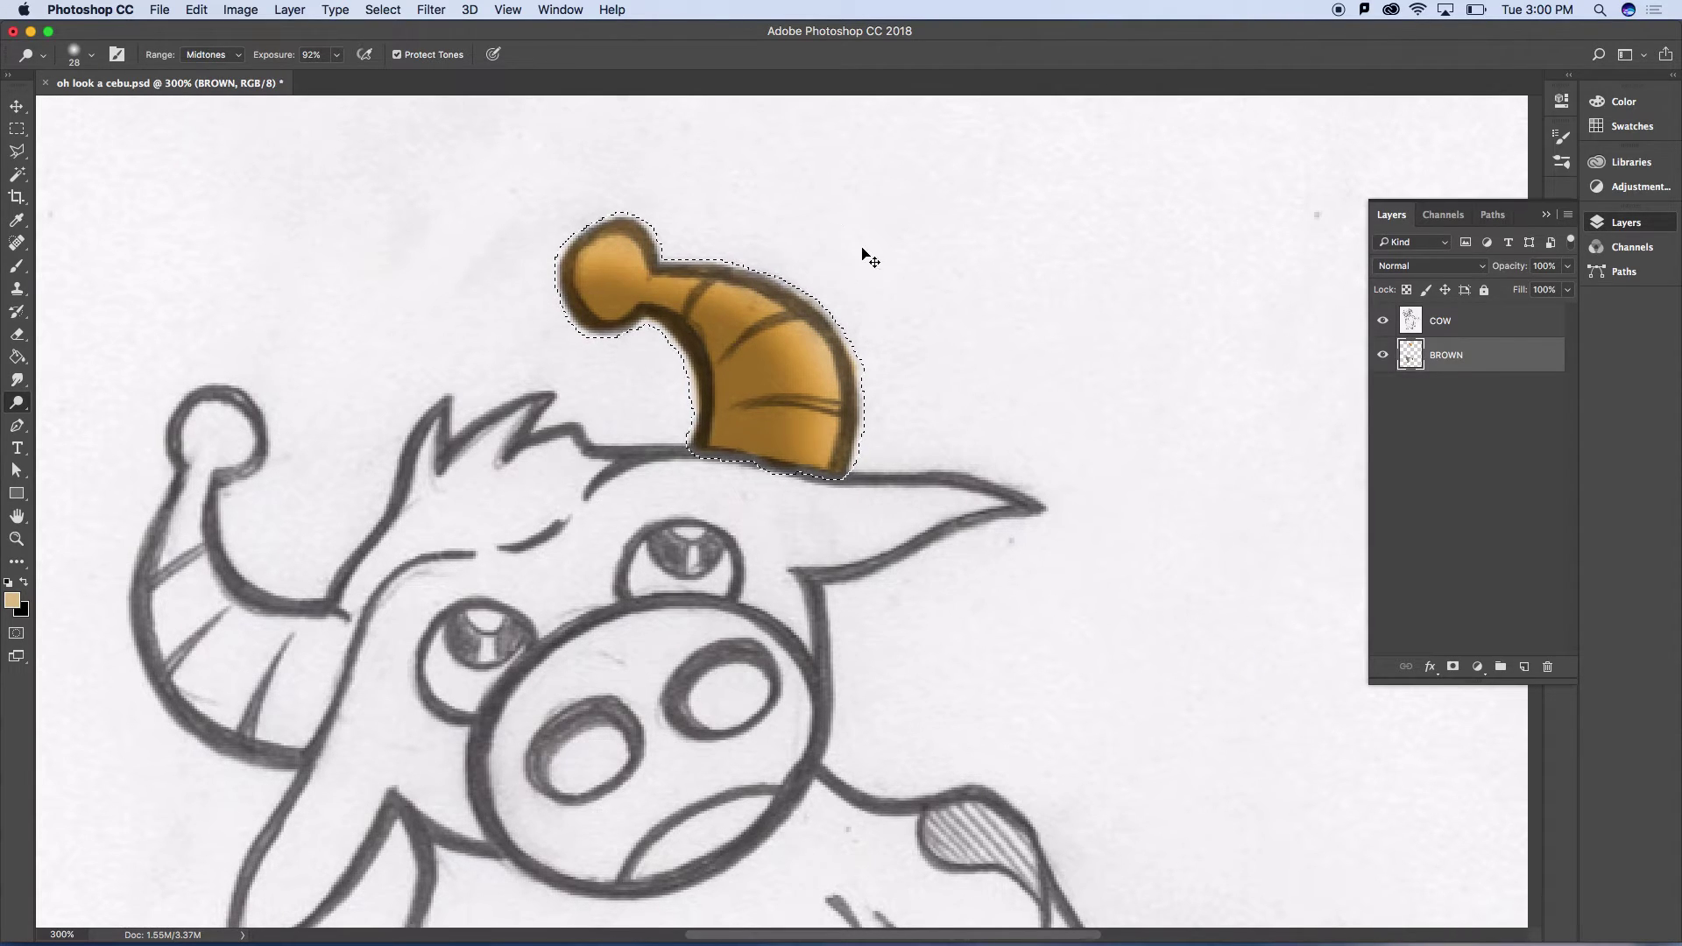
key("super+1")
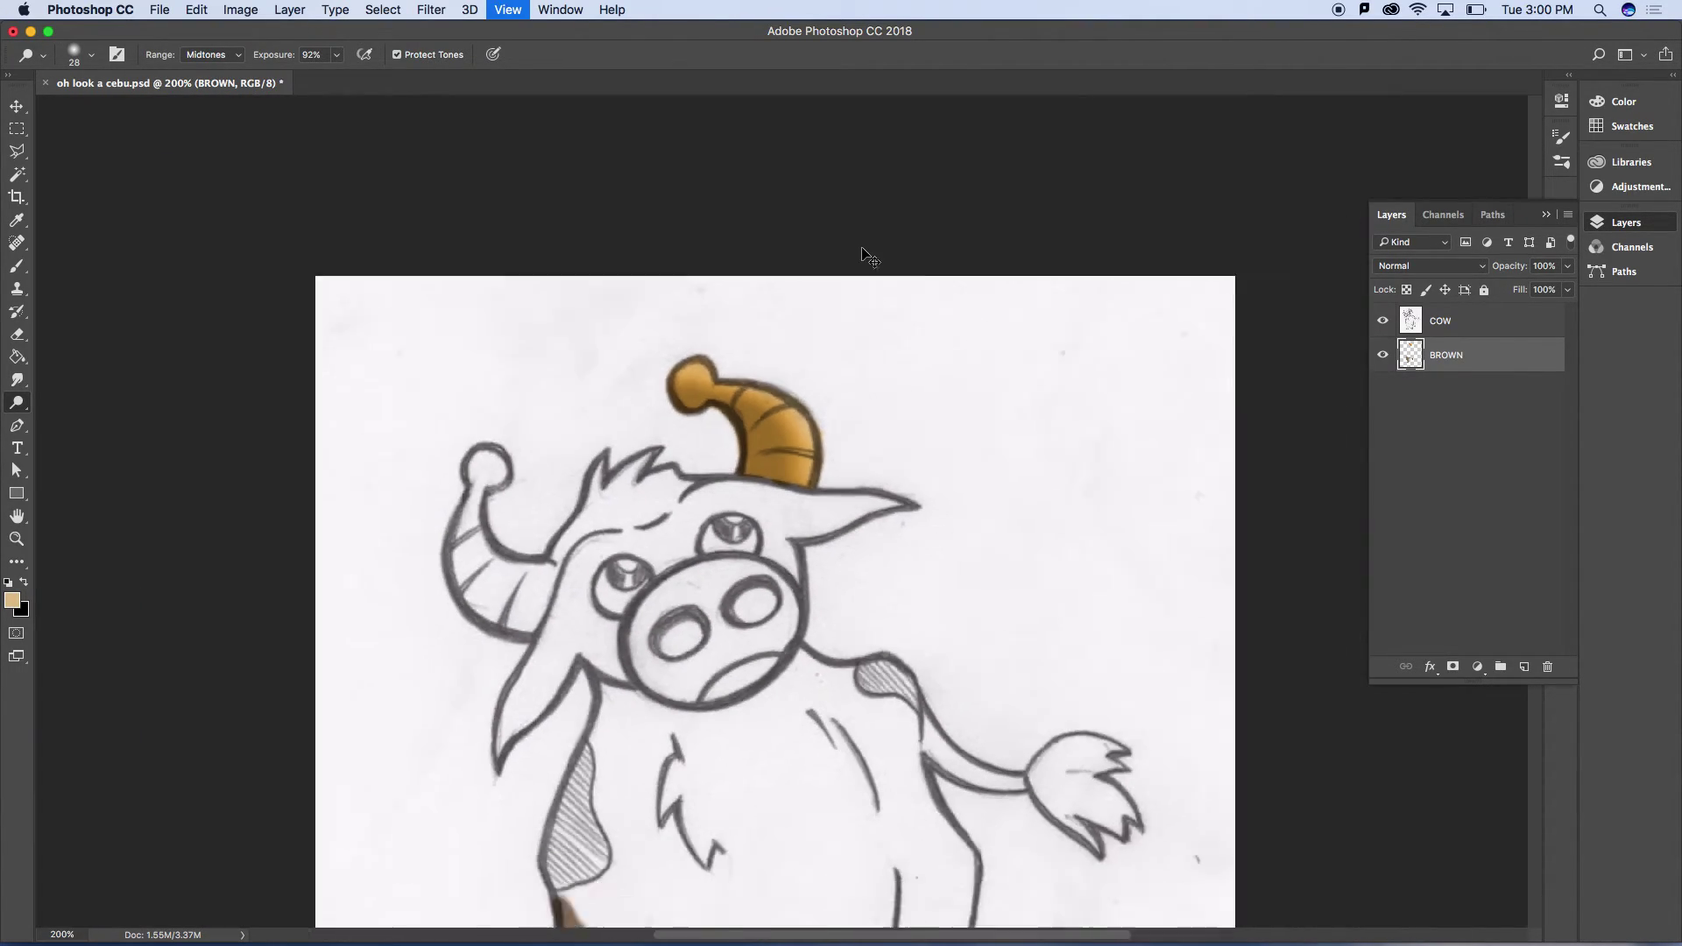